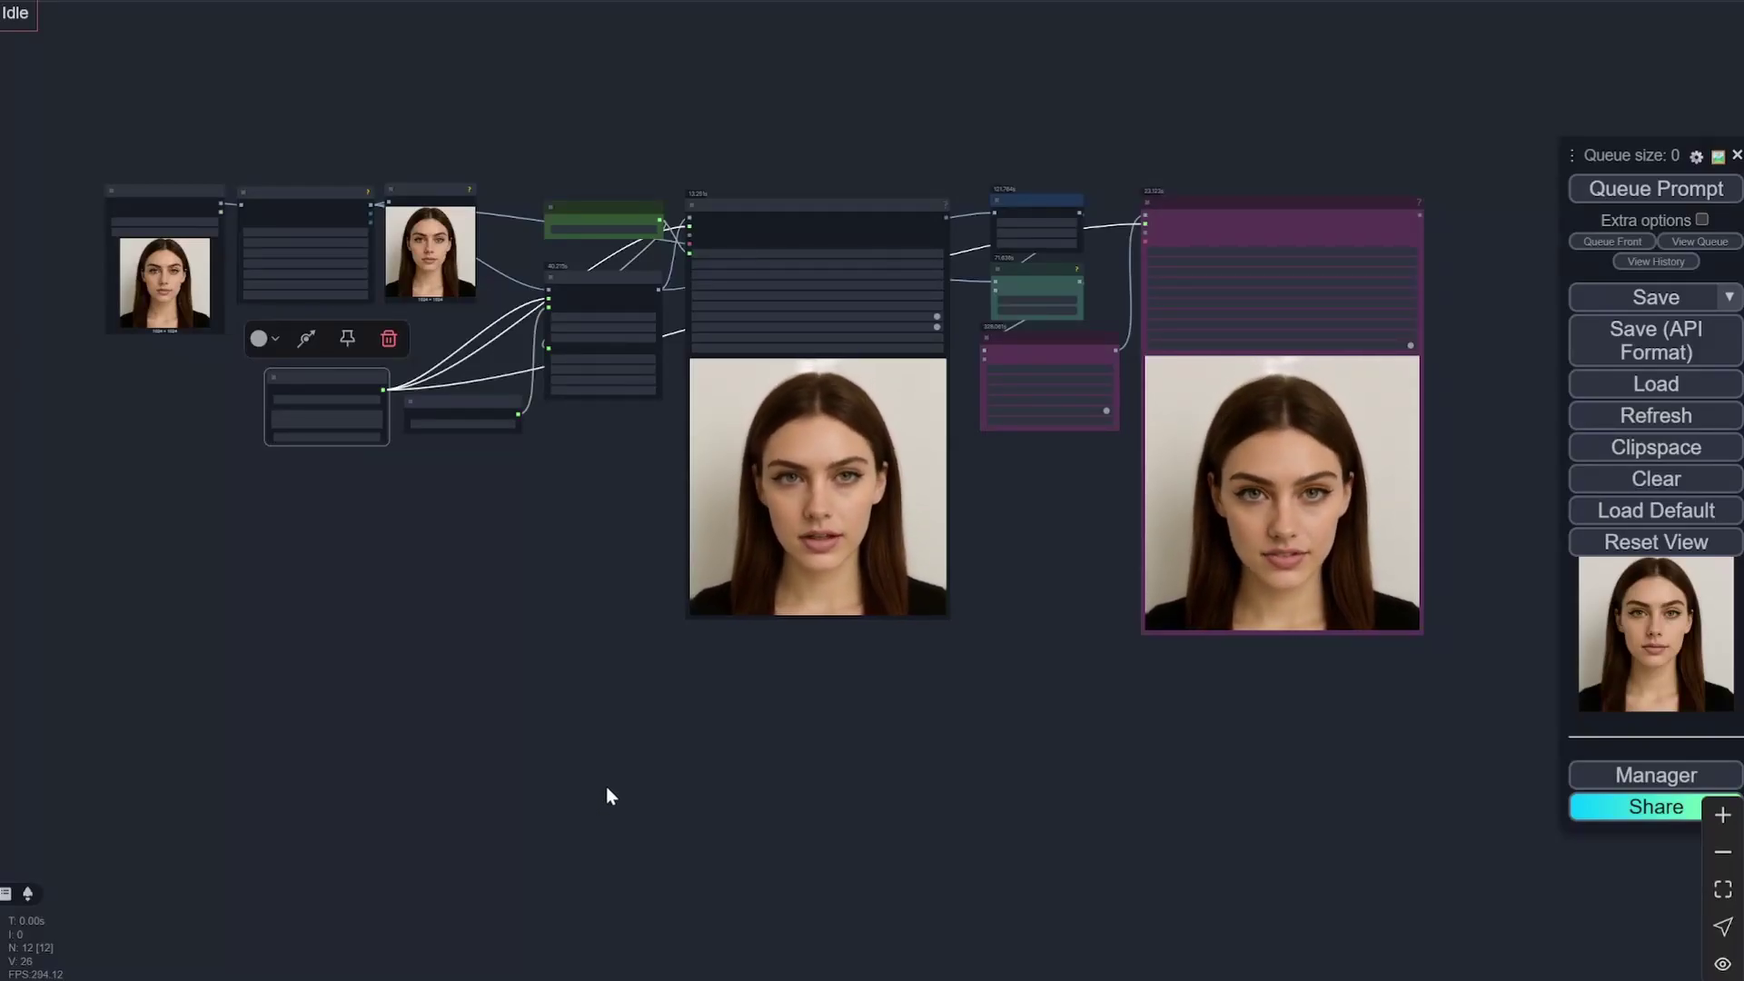
Pan and zoom across the FLOAT workflow to review its input, lip-sync and post-processing nodes
{"action": "left_click", "coordinate": [459, 572]}
{"action": "scroll", "coordinate": [447, 504], "scroll_direction": "up", "scroll_amount": 5}
{"action": "left_click_drag", "start_coordinate": [490, 481], "coordinate": [630, 615]}
{"action": "scroll", "coordinate": [523, 530], "scroll_direction": "up", "scroll_amount": 3}
{"action": "scroll", "coordinate": [481, 559], "scroll_direction": "down", "scroll_amount": 5}
{"action": "scroll", "coordinate": [542, 564], "scroll_direction": "down", "scroll_amount": 2}
{"action": "scroll", "coordinate": [203, 460], "scroll_direction": "up", "scroll_amount": 4}
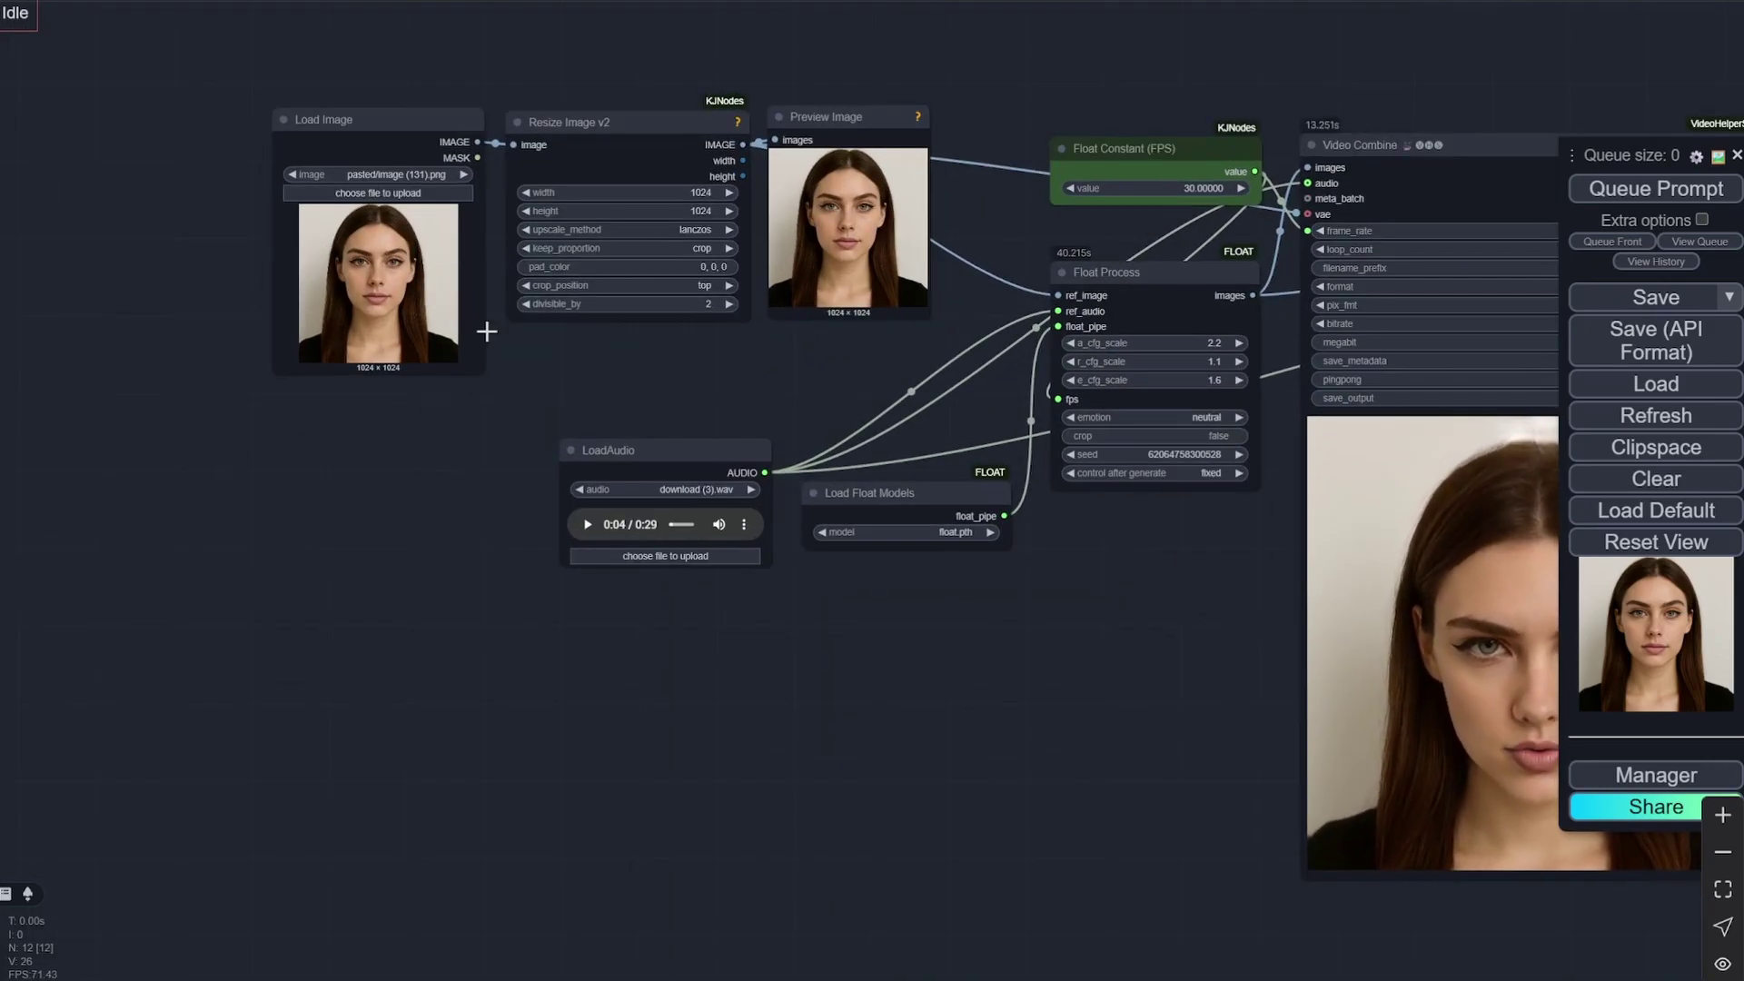
{"action": "scroll", "coordinate": [237, 314], "scroll_direction": "down", "scroll_amount": 5}
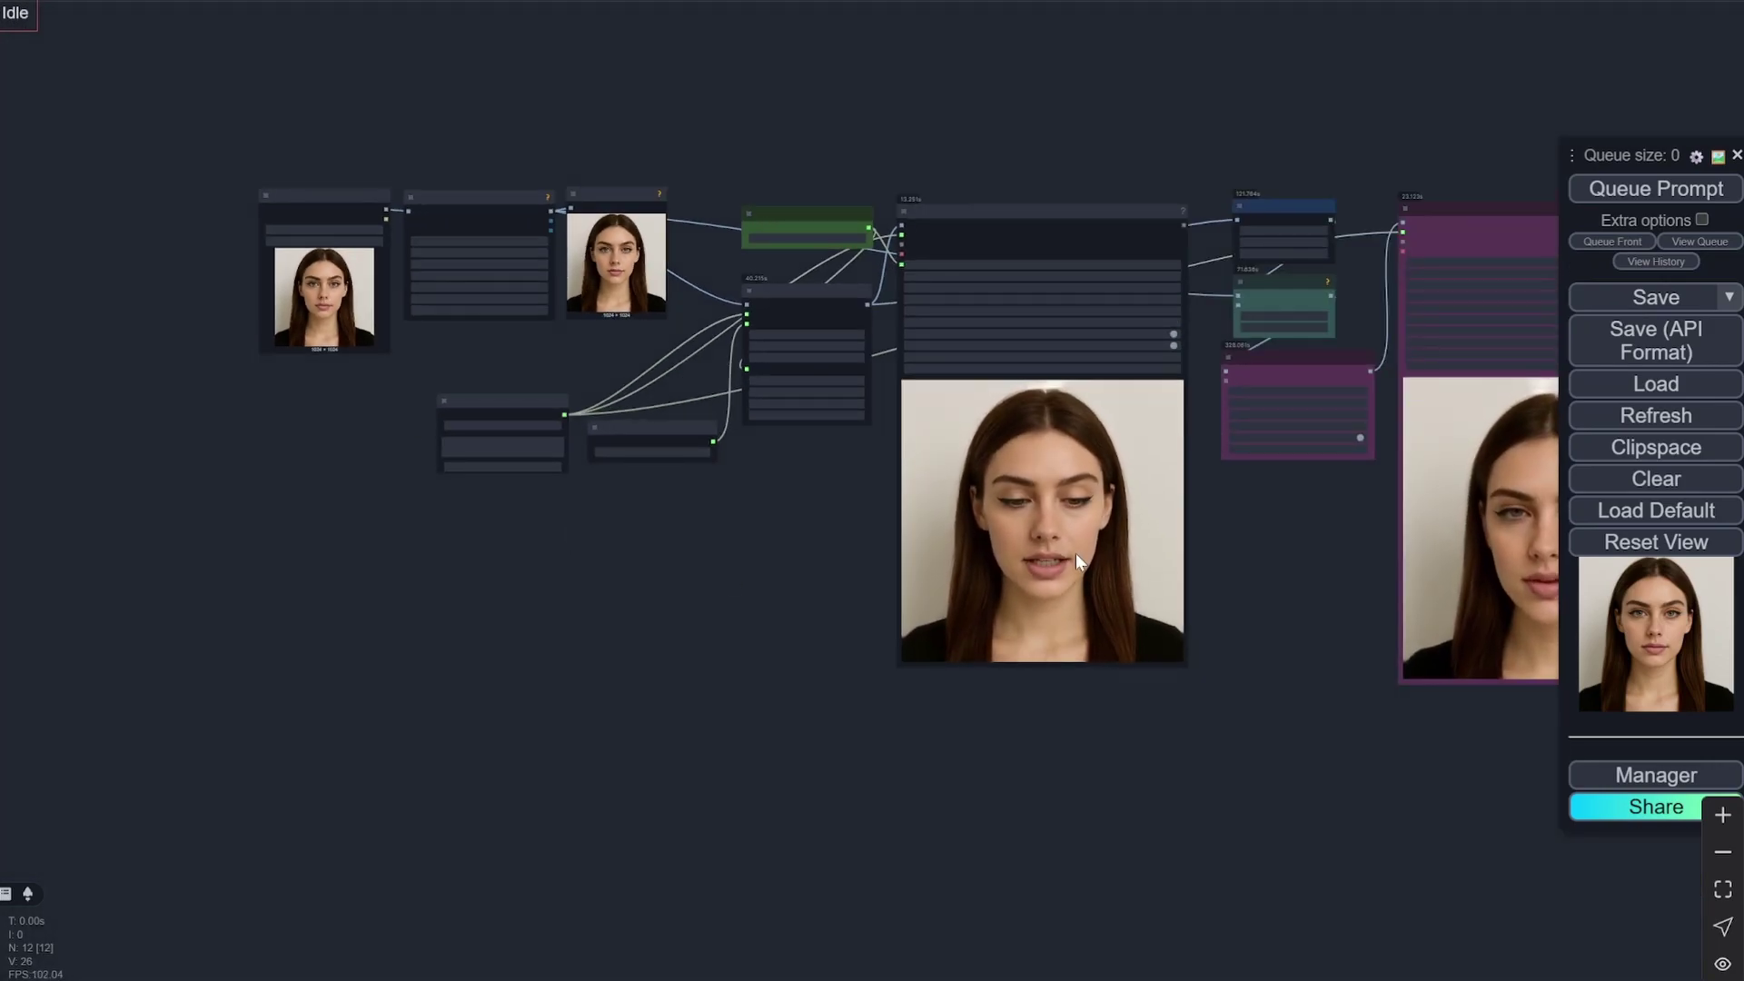
{"action": "scroll", "coordinate": [552, 521], "scroll_direction": "up", "scroll_amount": 5}
{"action": "scroll", "coordinate": [551, 528], "scroll_direction": "up", "scroll_amount": 3}
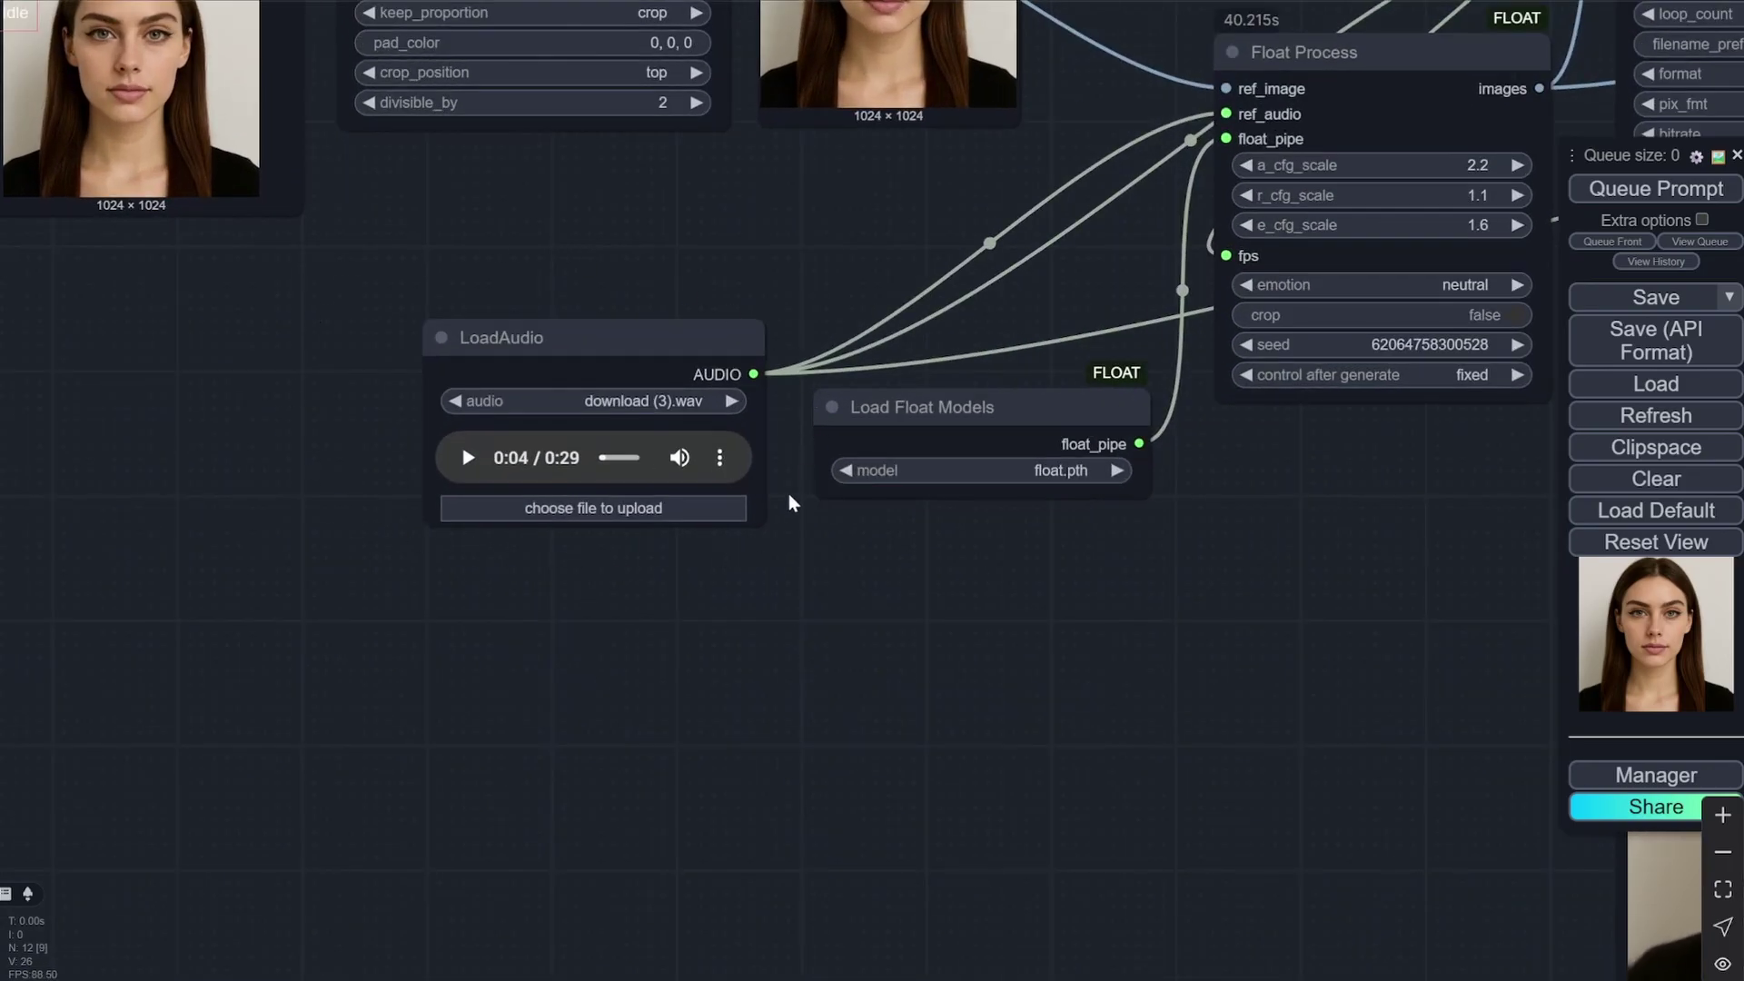
{"action": "scroll", "coordinate": [436, 634], "scroll_direction": "down", "scroll_amount": 3}
{"action": "left_click_drag", "start_coordinate": [684, 323], "coordinate": [471, 298]}
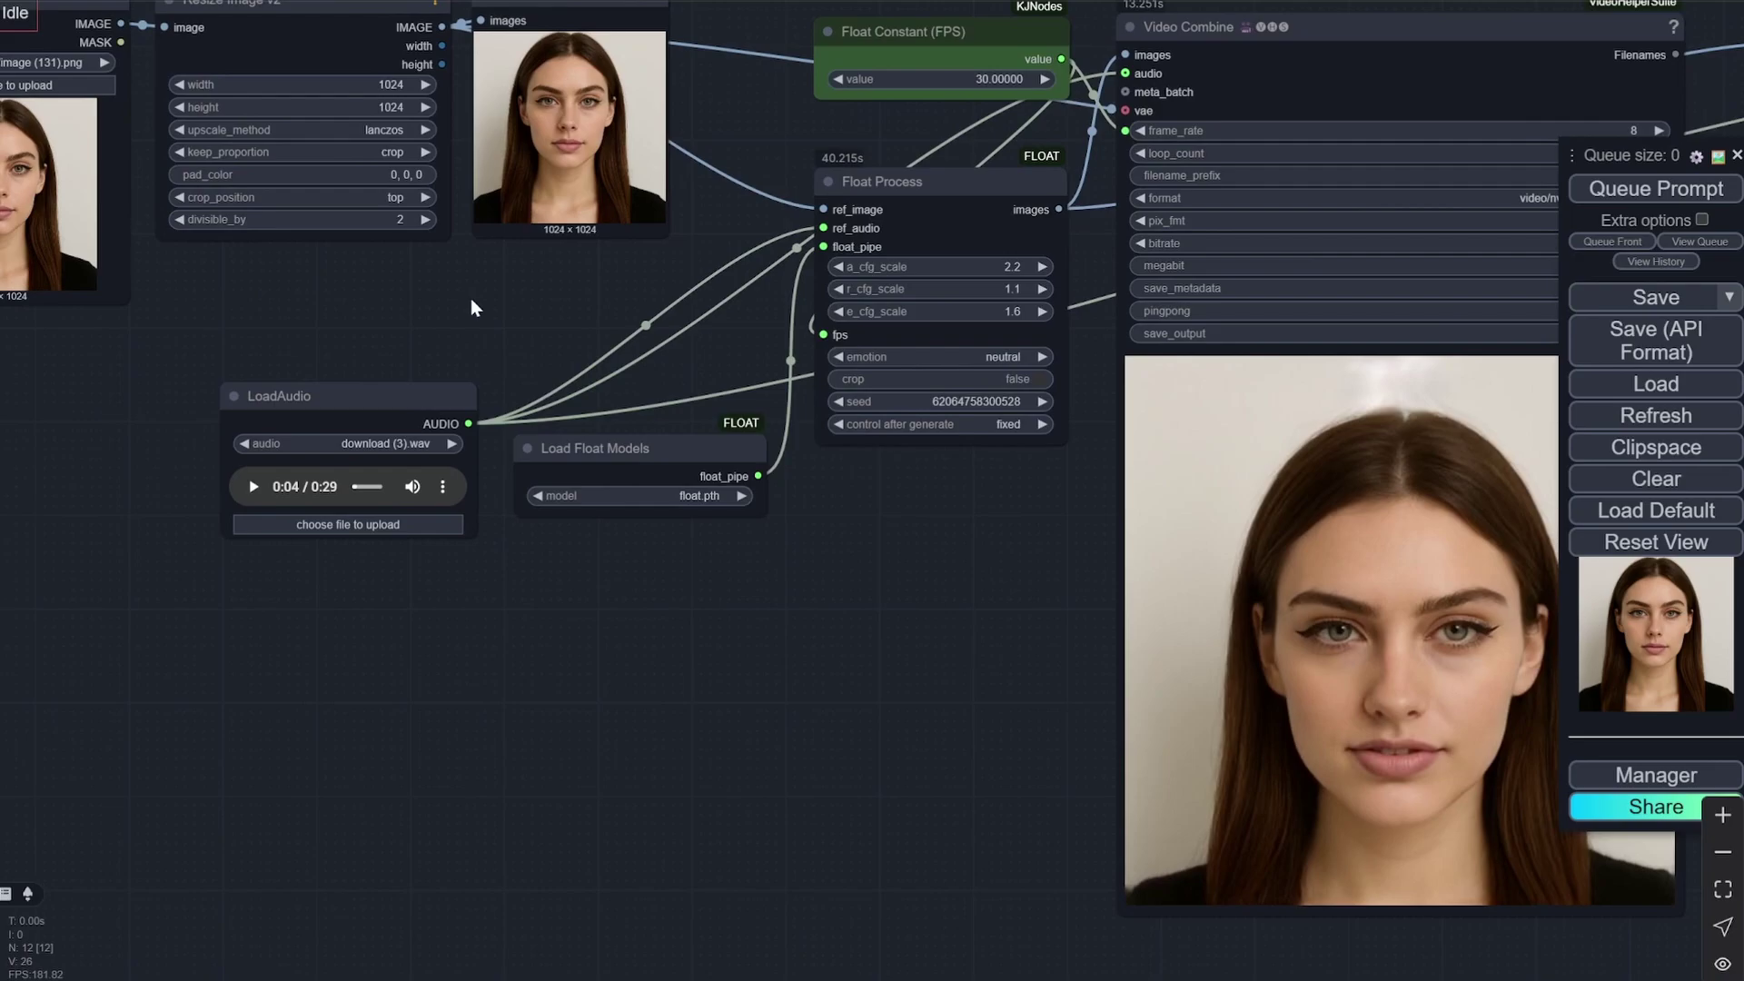
{"action": "scroll", "coordinate": [408, 297], "scroll_direction": "down", "scroll_amount": 3}
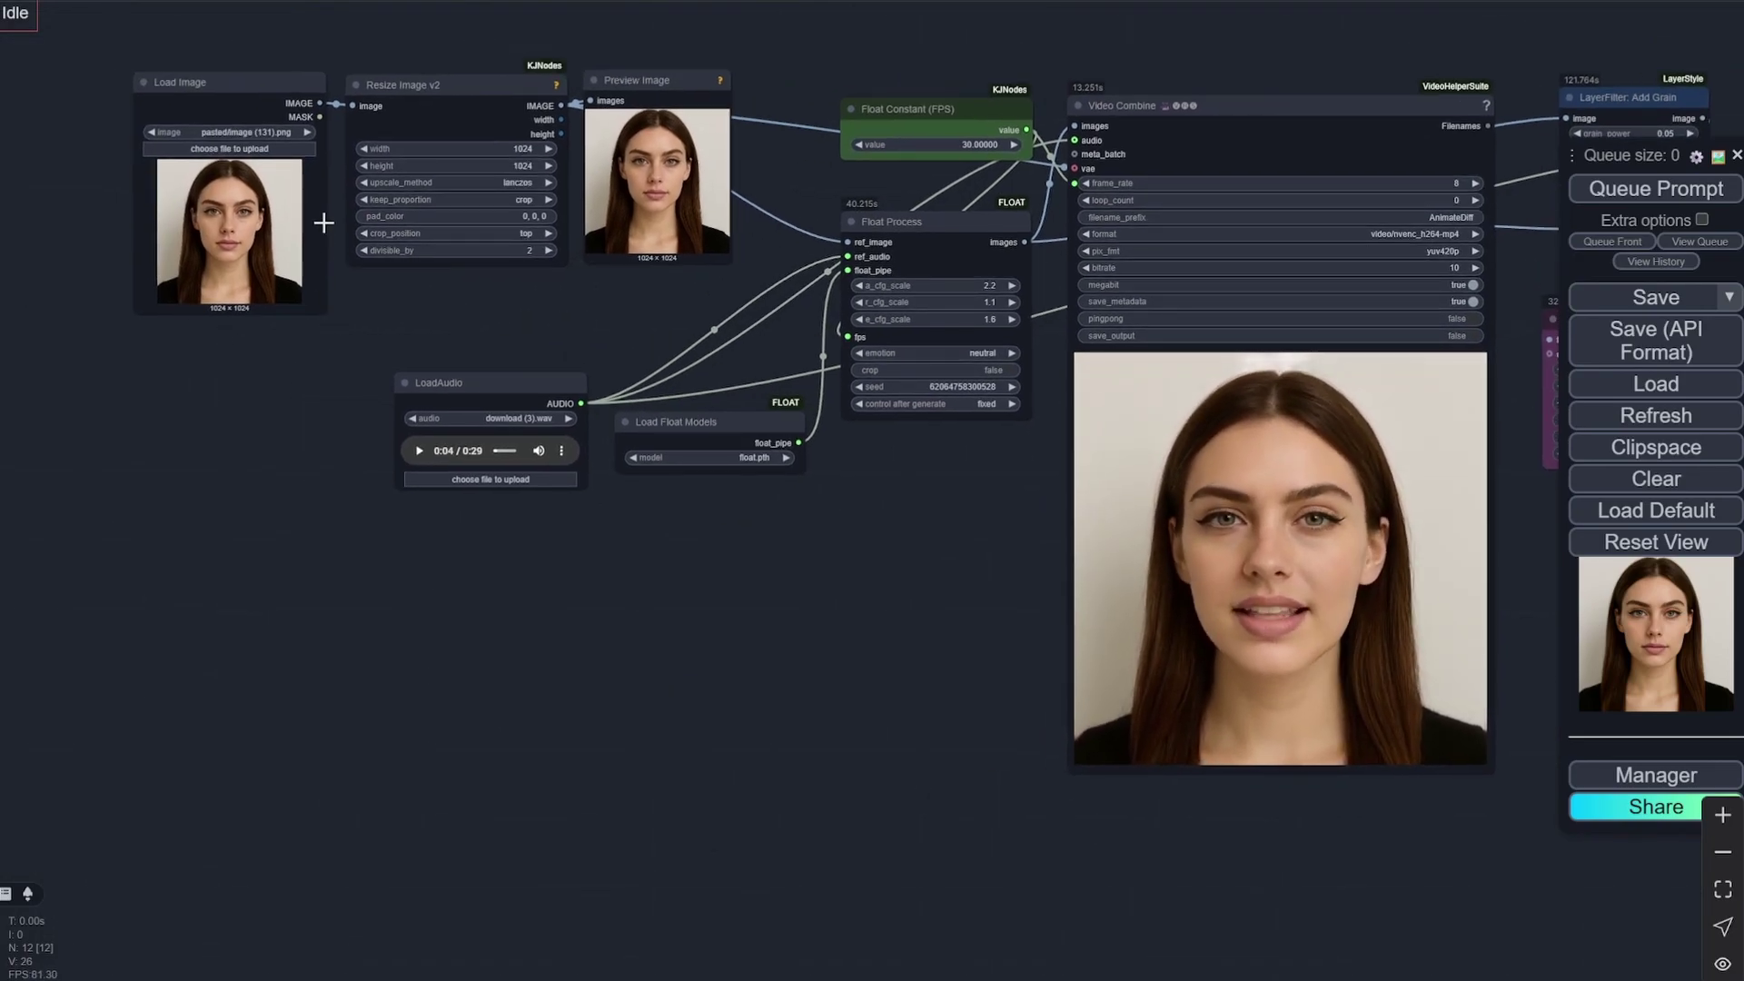
{"action": "mouse_move", "coordinate": [760, 664]}
{"action": "left_mouse_down"}
{"action": "mouse_move", "coordinate": [556, 631]}
{"action": "mouse_move", "coordinate": [747, 688]}
{"action": "left_mouse_up"}
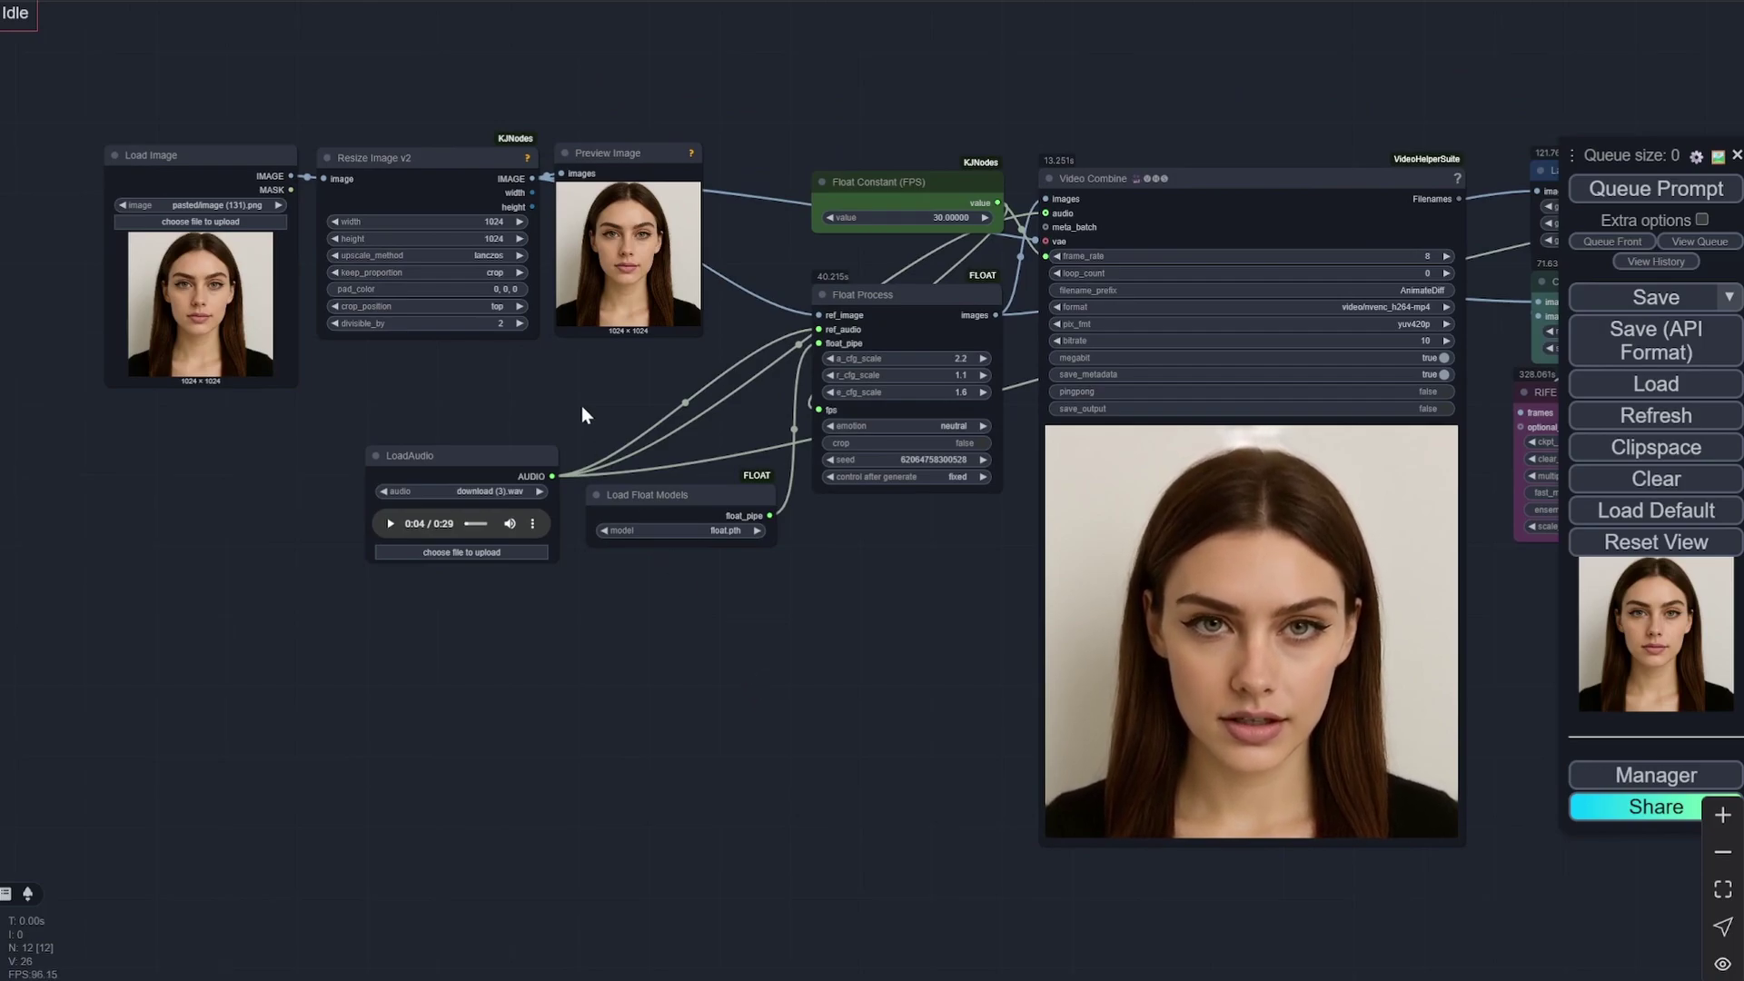
{"action": "scroll", "coordinate": [580, 401], "scroll_direction": "up", "scroll_amount": 2}
{"action": "scroll", "coordinate": [568, 365], "scroll_direction": "up", "scroll_amount": 1}
{"action": "scroll", "coordinate": [618, 363], "scroll_direction": "down", "scroll_amount": 1}
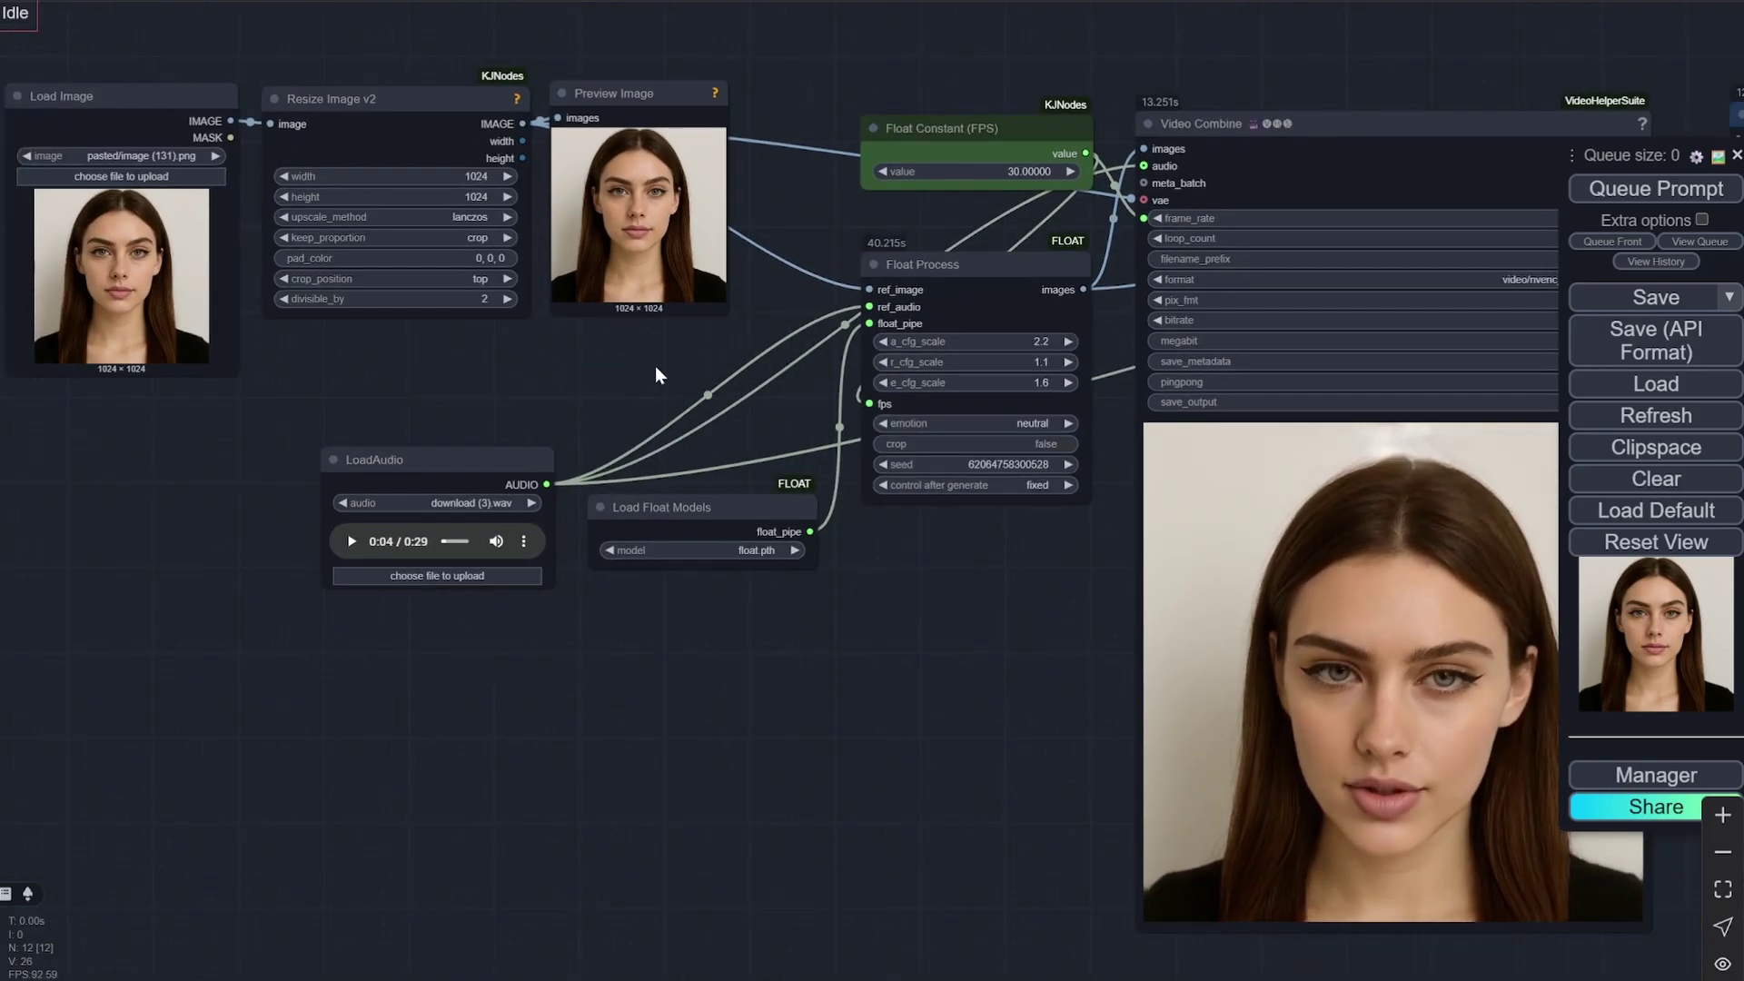
{"action": "left_click_drag", "start_coordinate": [656, 365], "coordinate": [628, 428]}
{"action": "scroll", "coordinate": [628, 429], "scroll_direction": "up", "scroll_amount": 2}
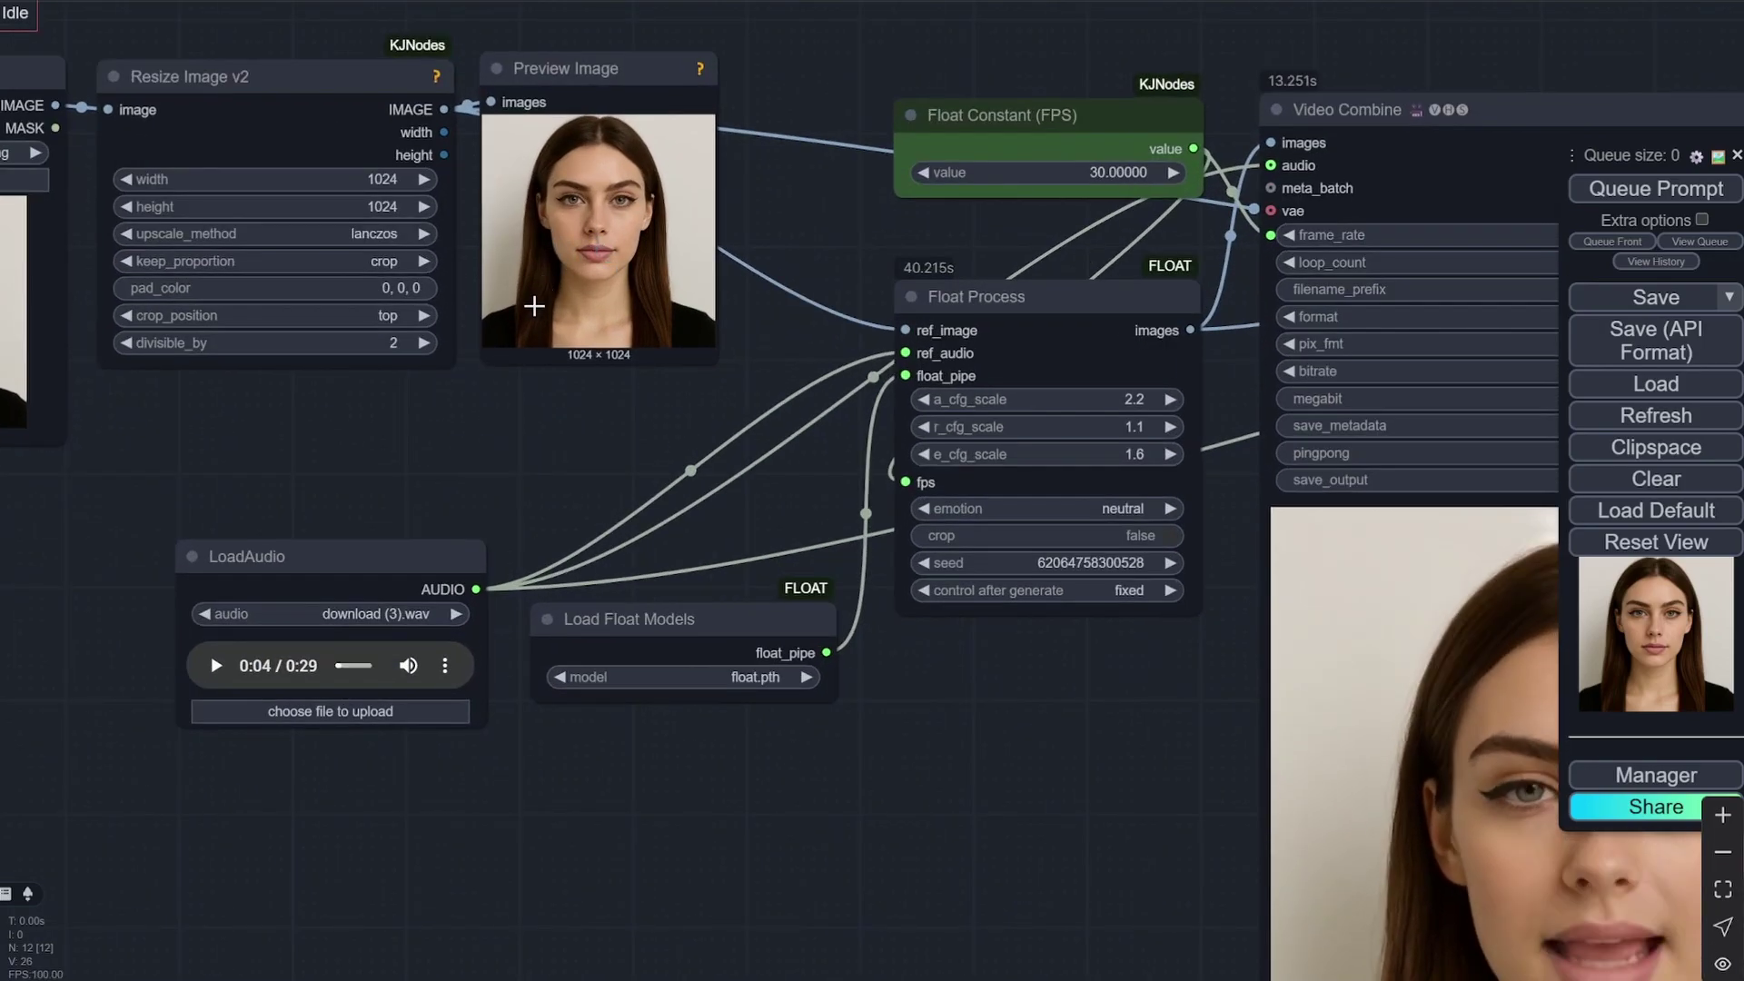
{"action": "scroll", "coordinate": [607, 445], "scroll_direction": "down", "scroll_amount": 5}
{"action": "left_click_drag", "start_coordinate": [1081, 950], "coordinate": [986, 747]}
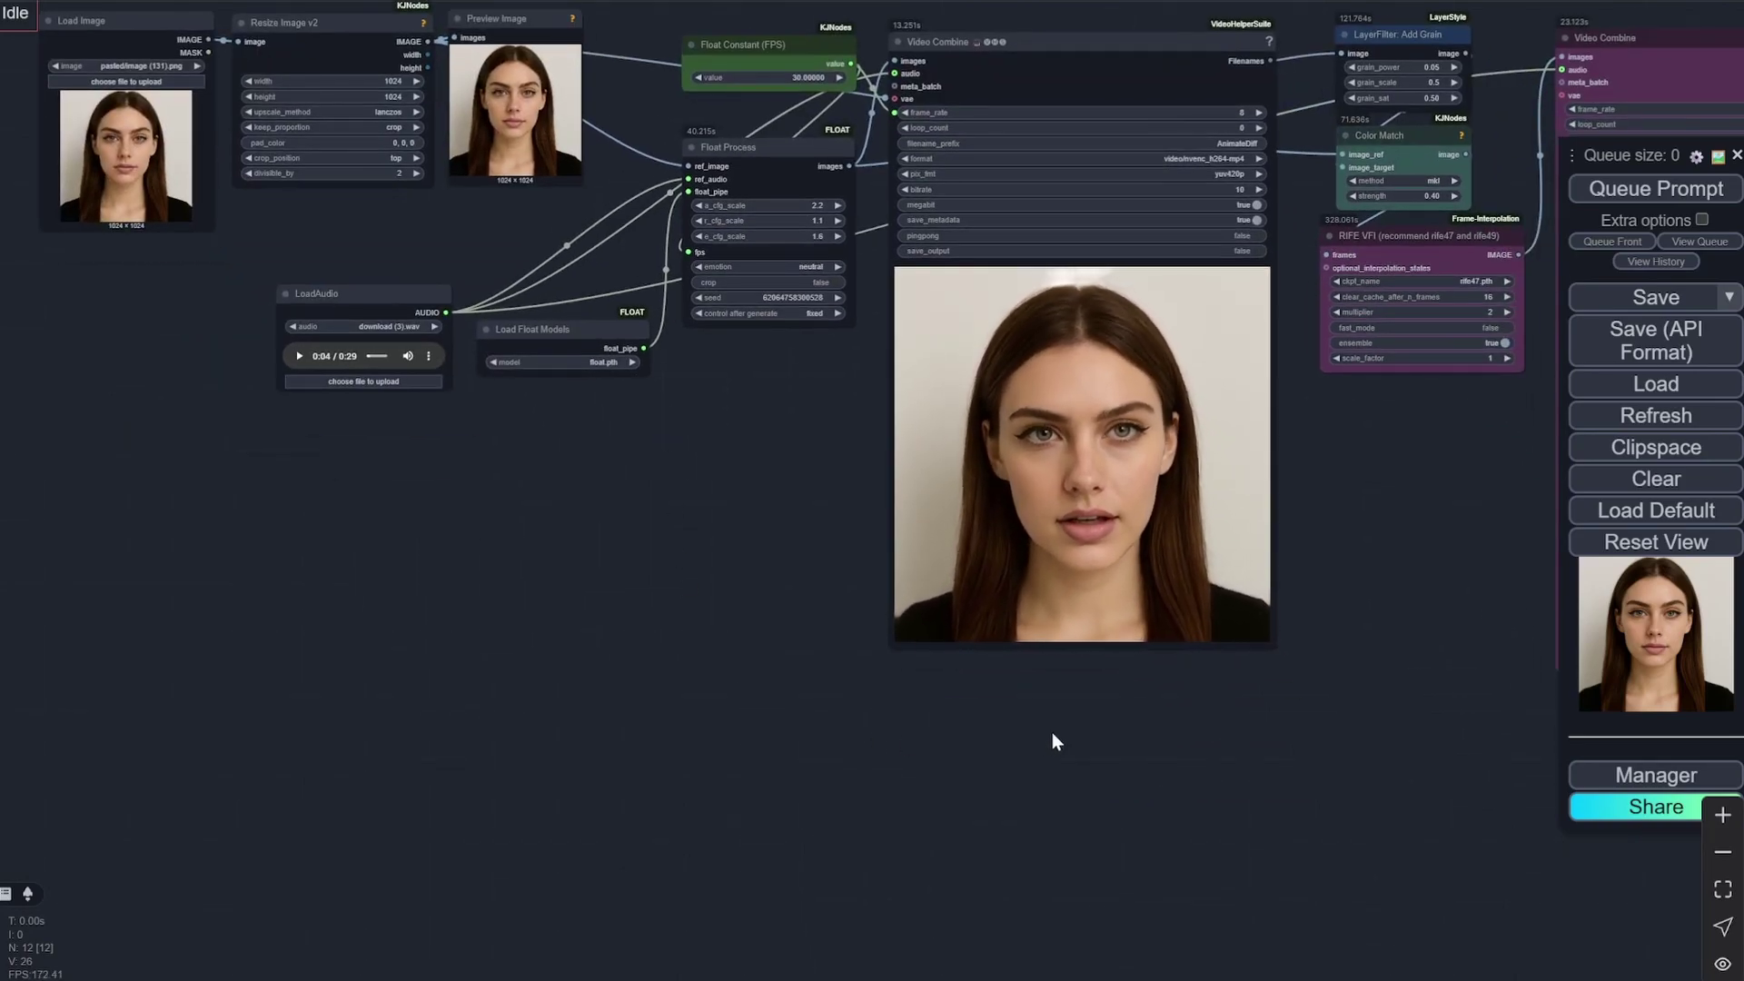
{"action": "scroll", "coordinate": [1048, 733], "scroll_direction": "down", "scroll_amount": 4}
{"action": "left_click_drag", "start_coordinate": [1135, 761], "coordinate": [714, 603]}
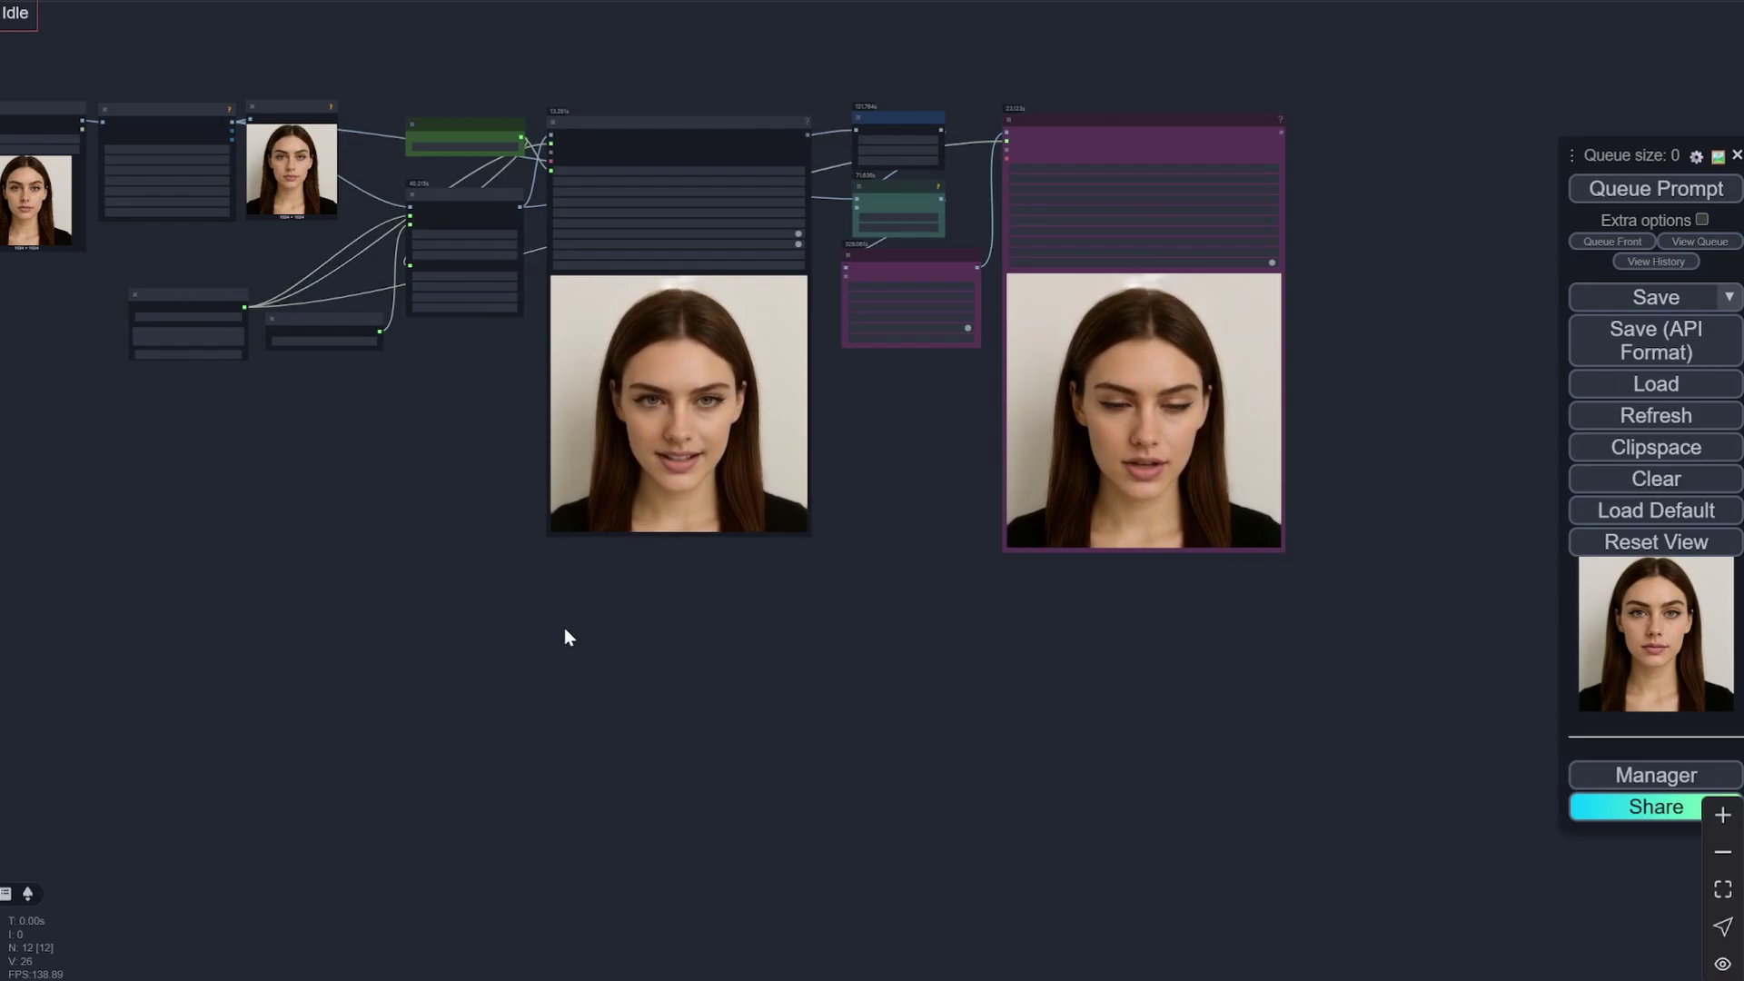
{"action": "left_click_drag", "start_coordinate": [382, 552], "coordinate": [833, 587]}
{"action": "scroll", "coordinate": [456, 372], "scroll_direction": "up", "scroll_amount": 3}
{"action": "scroll", "coordinate": [454, 372], "scroll_direction": "up", "scroll_amount": 2}
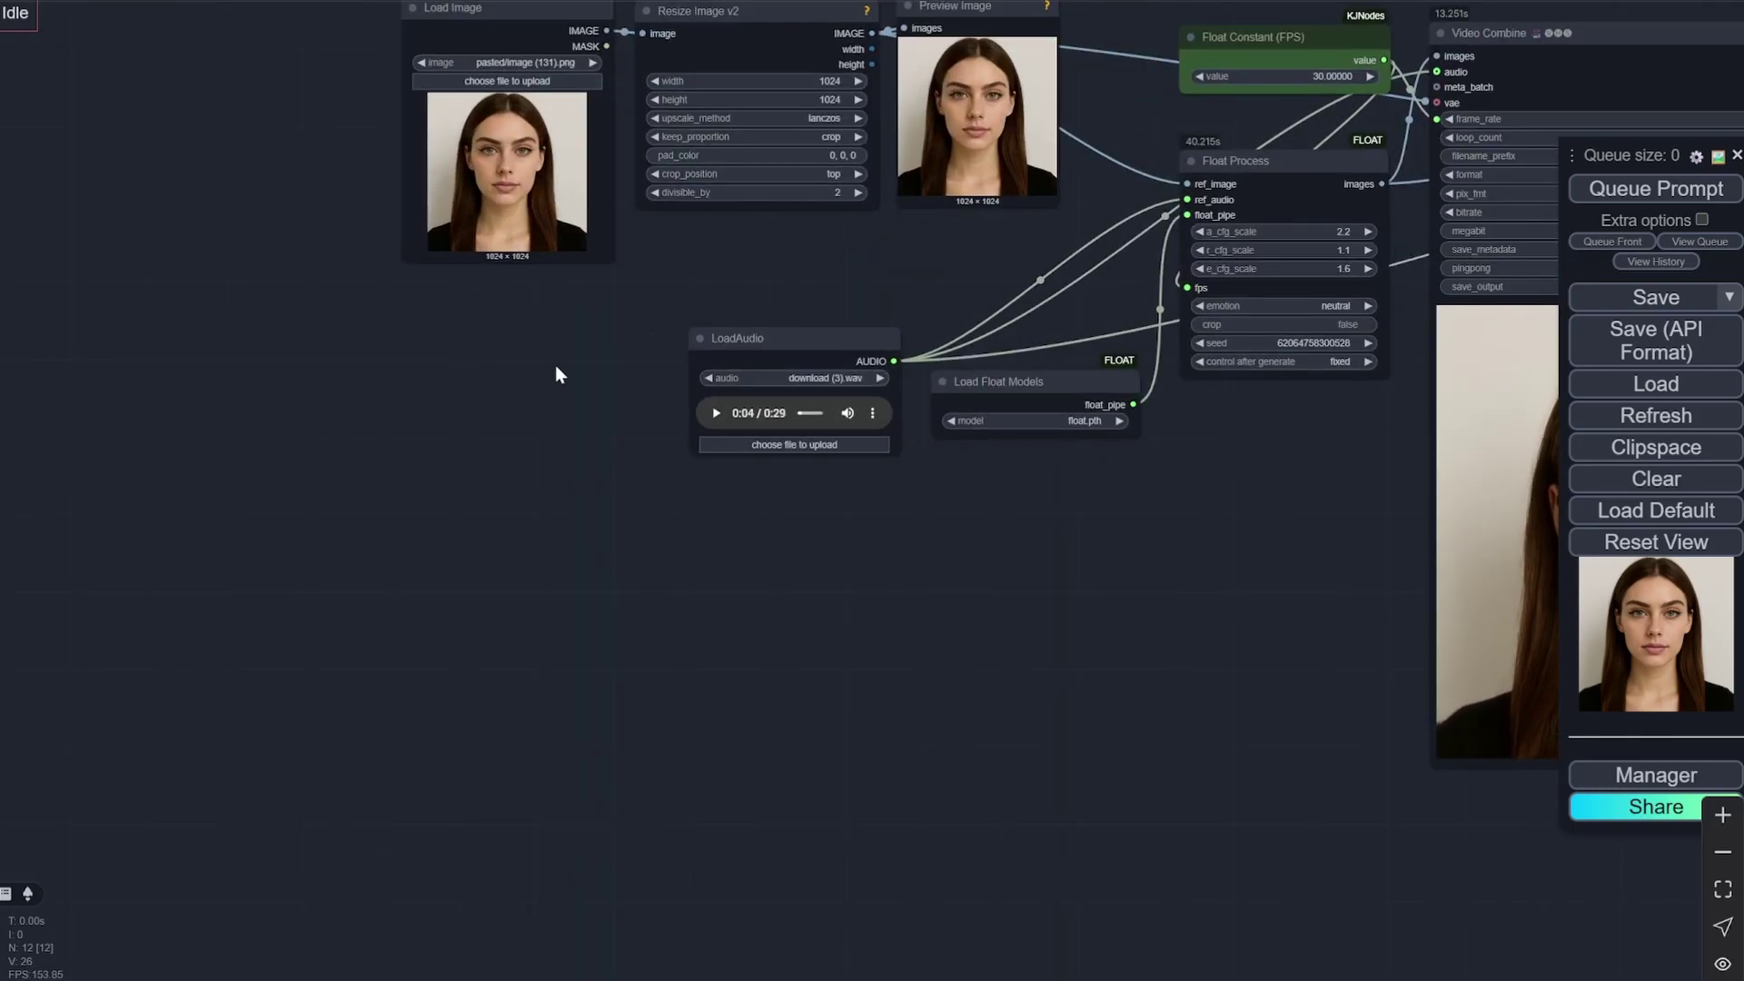
{"action": "left_click_drag", "start_coordinate": [556, 373], "coordinate": [386, 580]}
{"action": "scroll", "coordinate": [391, 577], "scroll_direction": "up", "scroll_amount": 1}
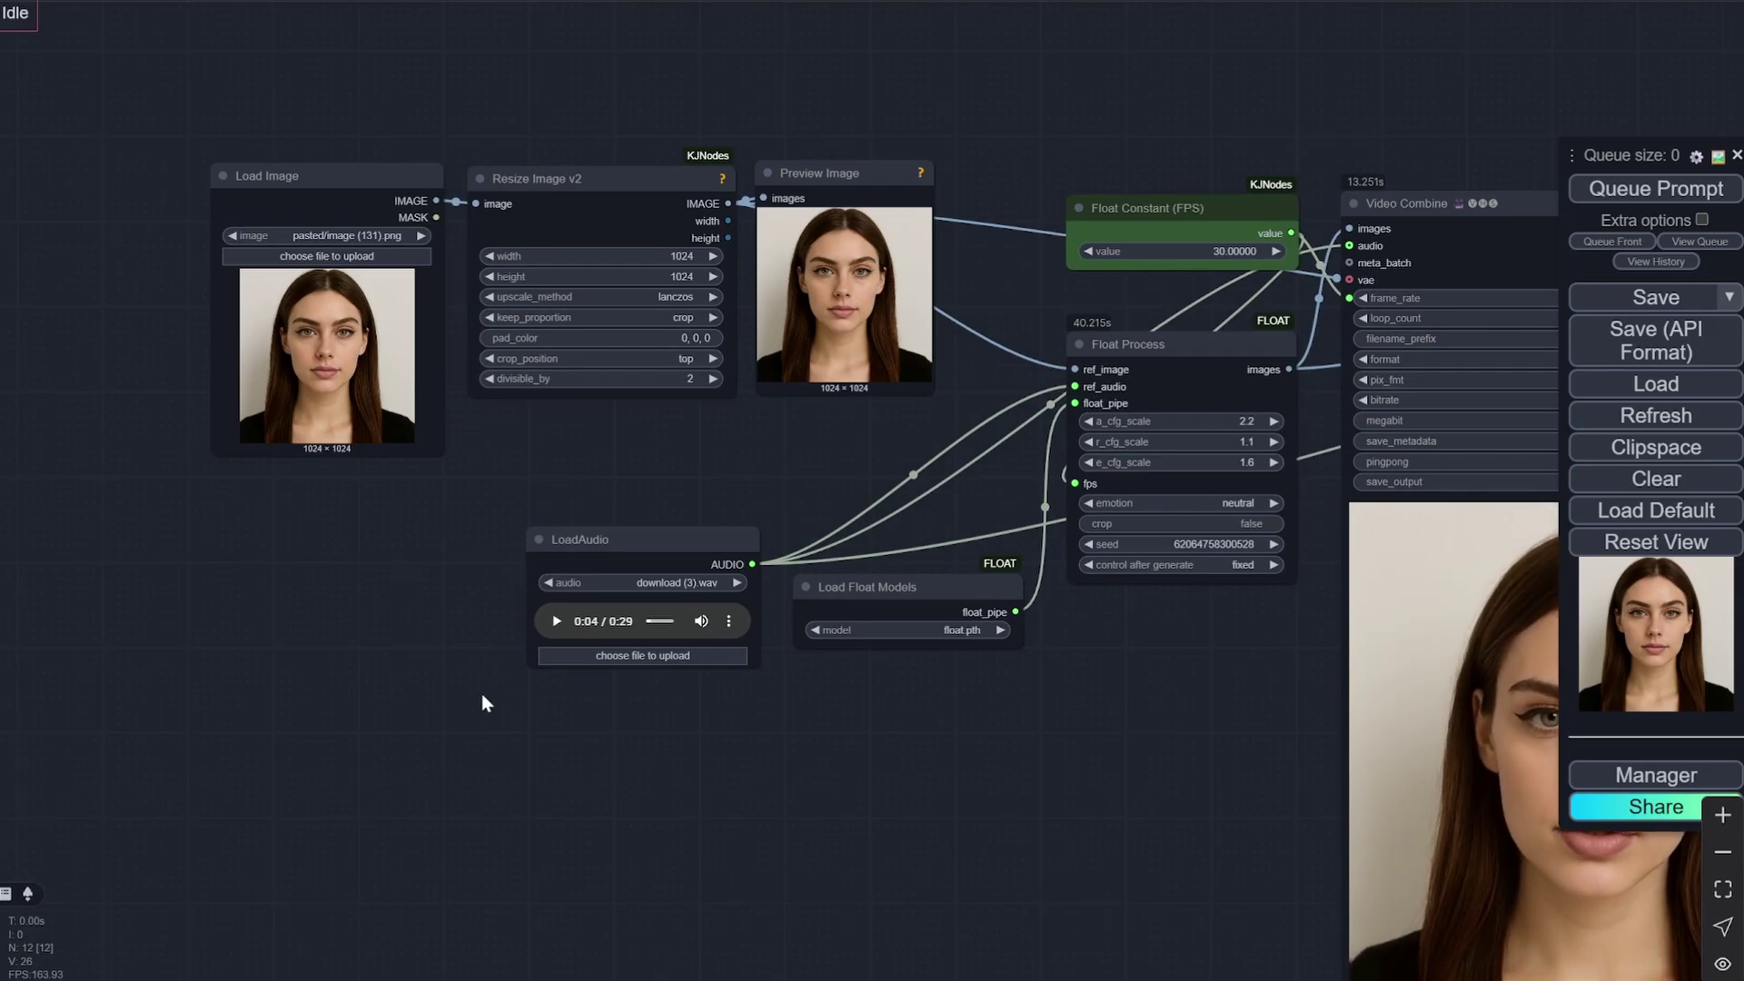
{"action": "scroll", "coordinate": [572, 727], "scroll_direction": "up", "scroll_amount": 5}
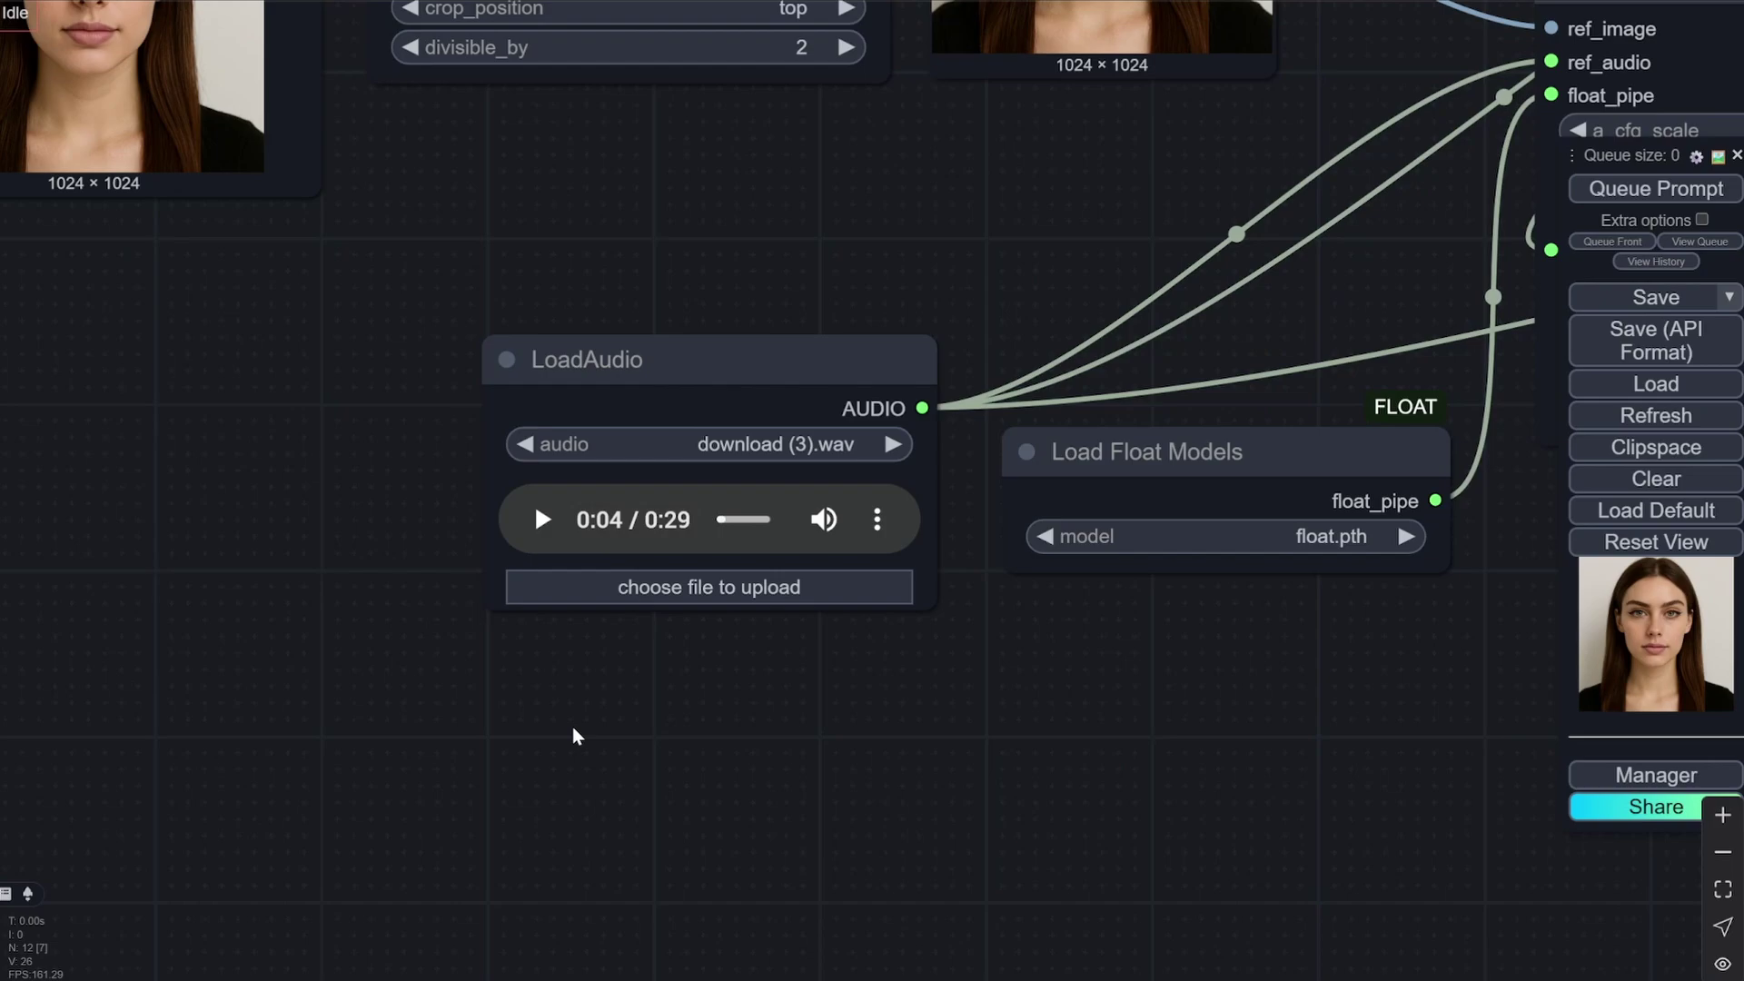
Play and pause the loaded speech clip, then keep Aoede and list the Gemini TTS models
{"action": "left_click", "coordinate": [540, 522]}
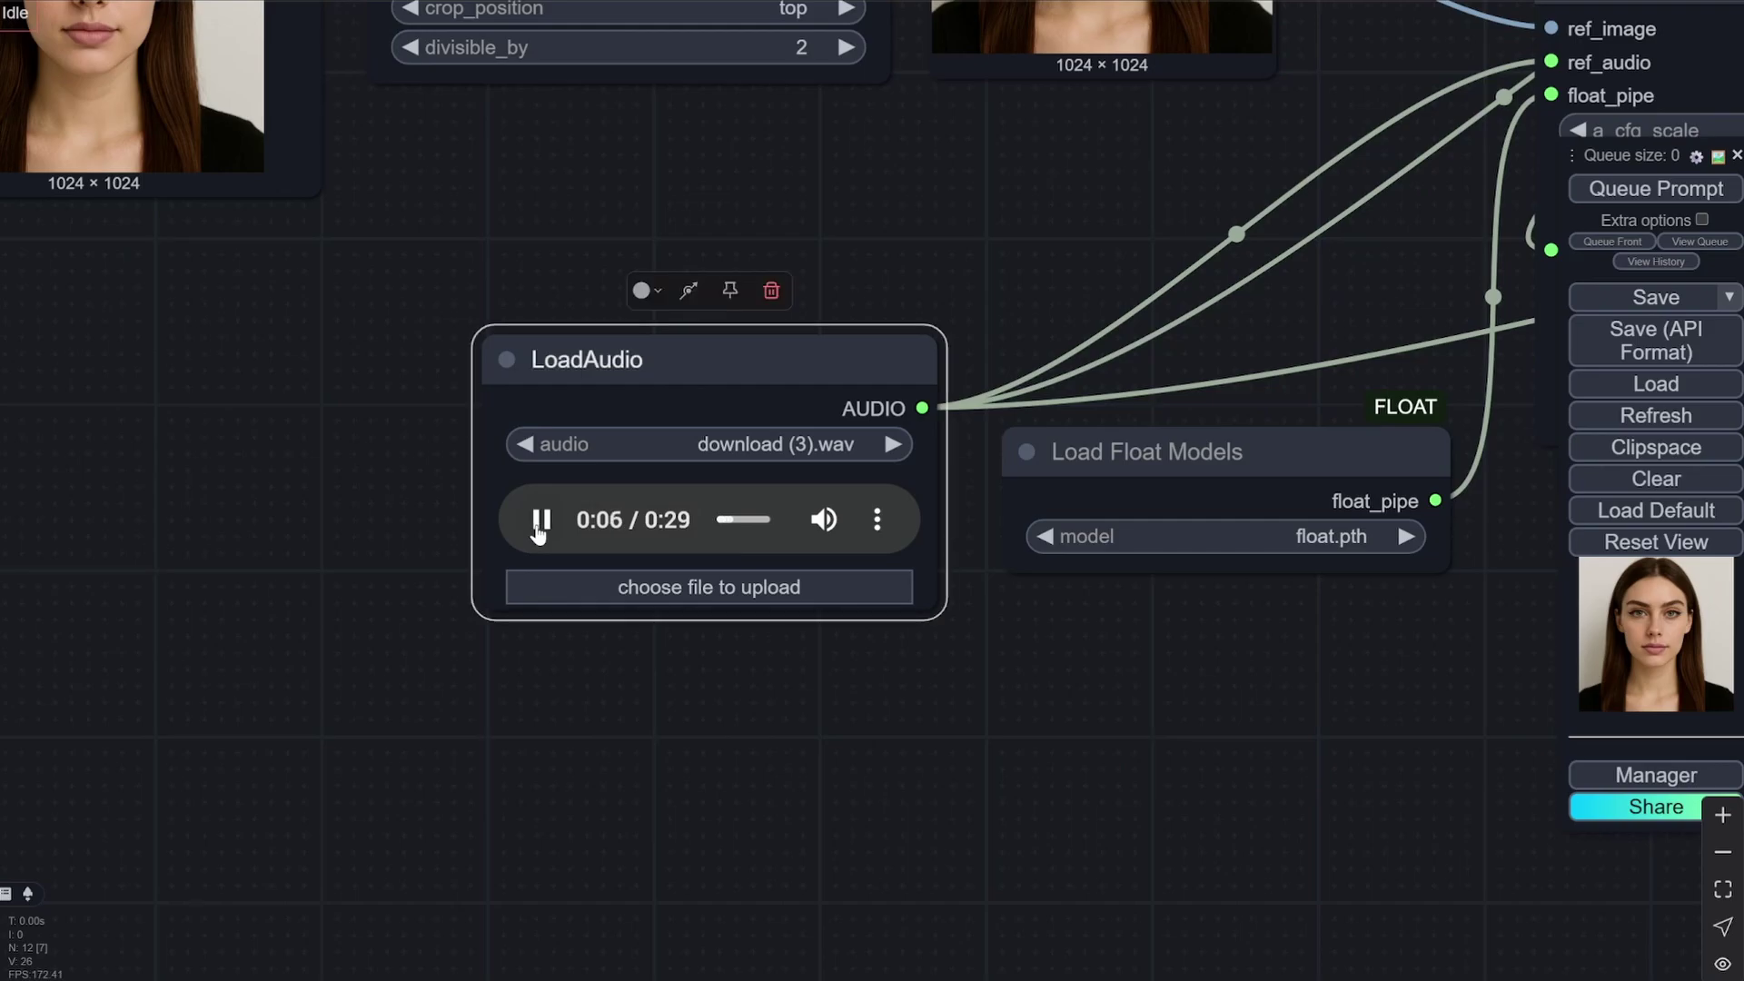
{"action": "left_click", "coordinate": [541, 521]}
{"action": "scroll", "coordinate": [712, 756], "scroll_direction": "down", "scroll_amount": 6}
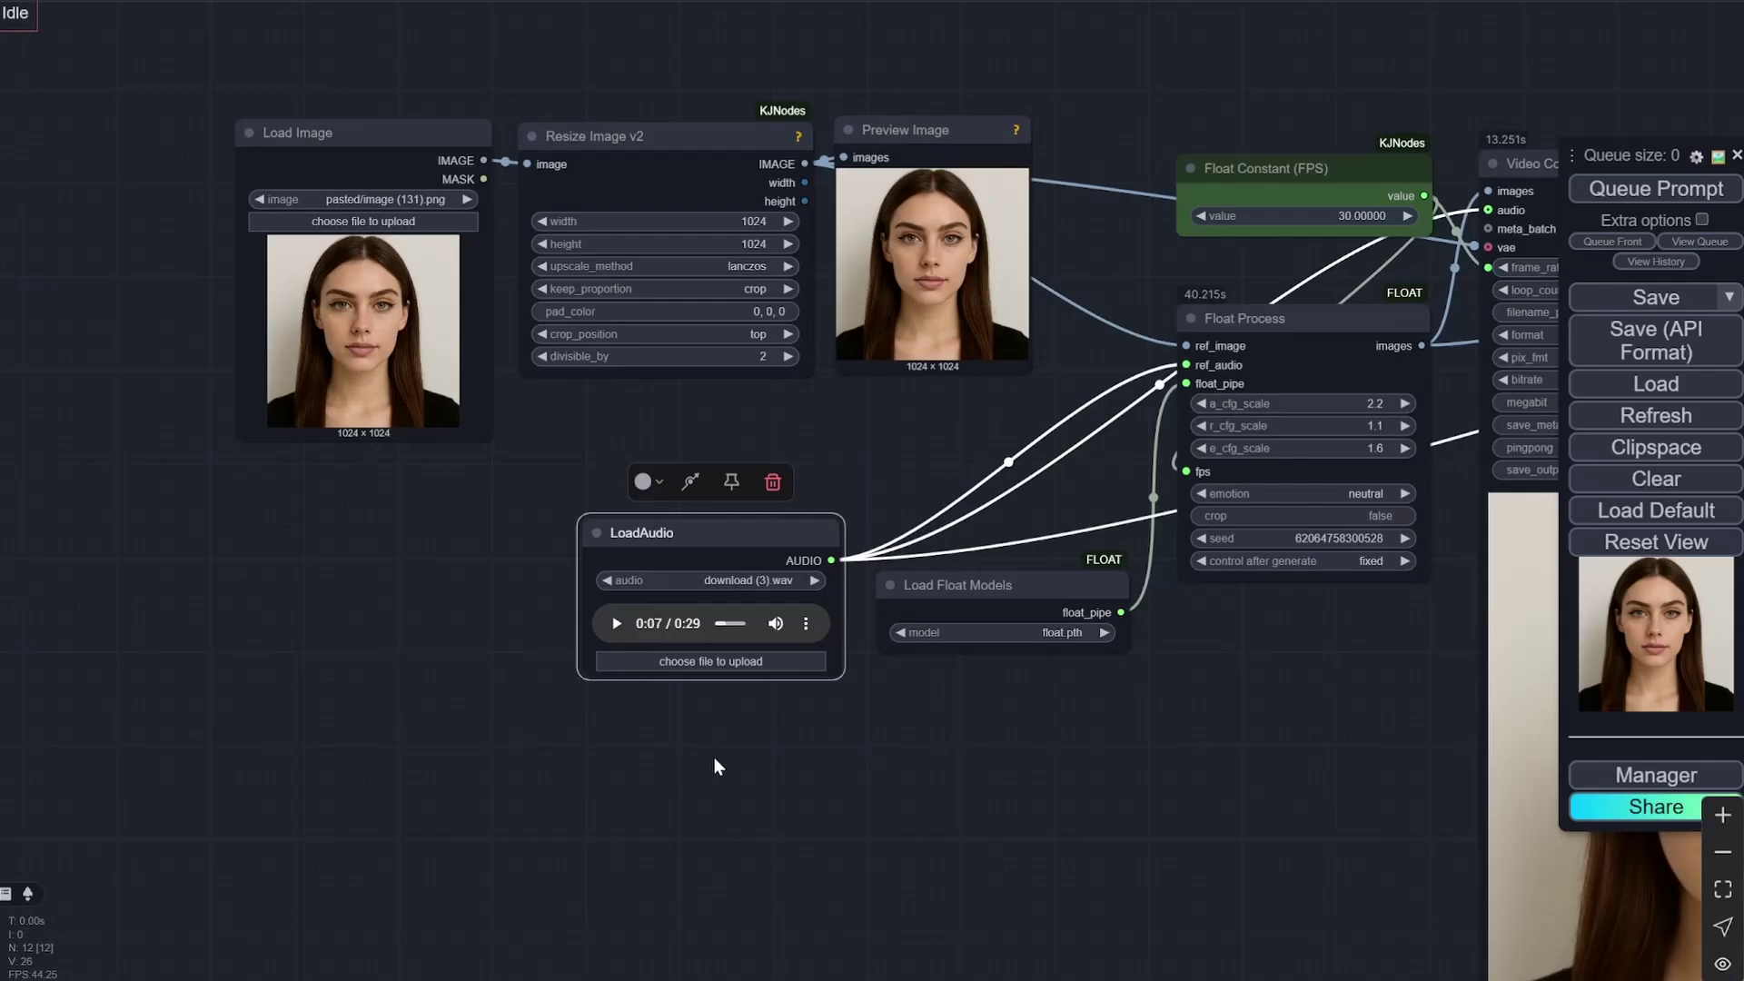
{"action": "left_click", "coordinate": [714, 787]}
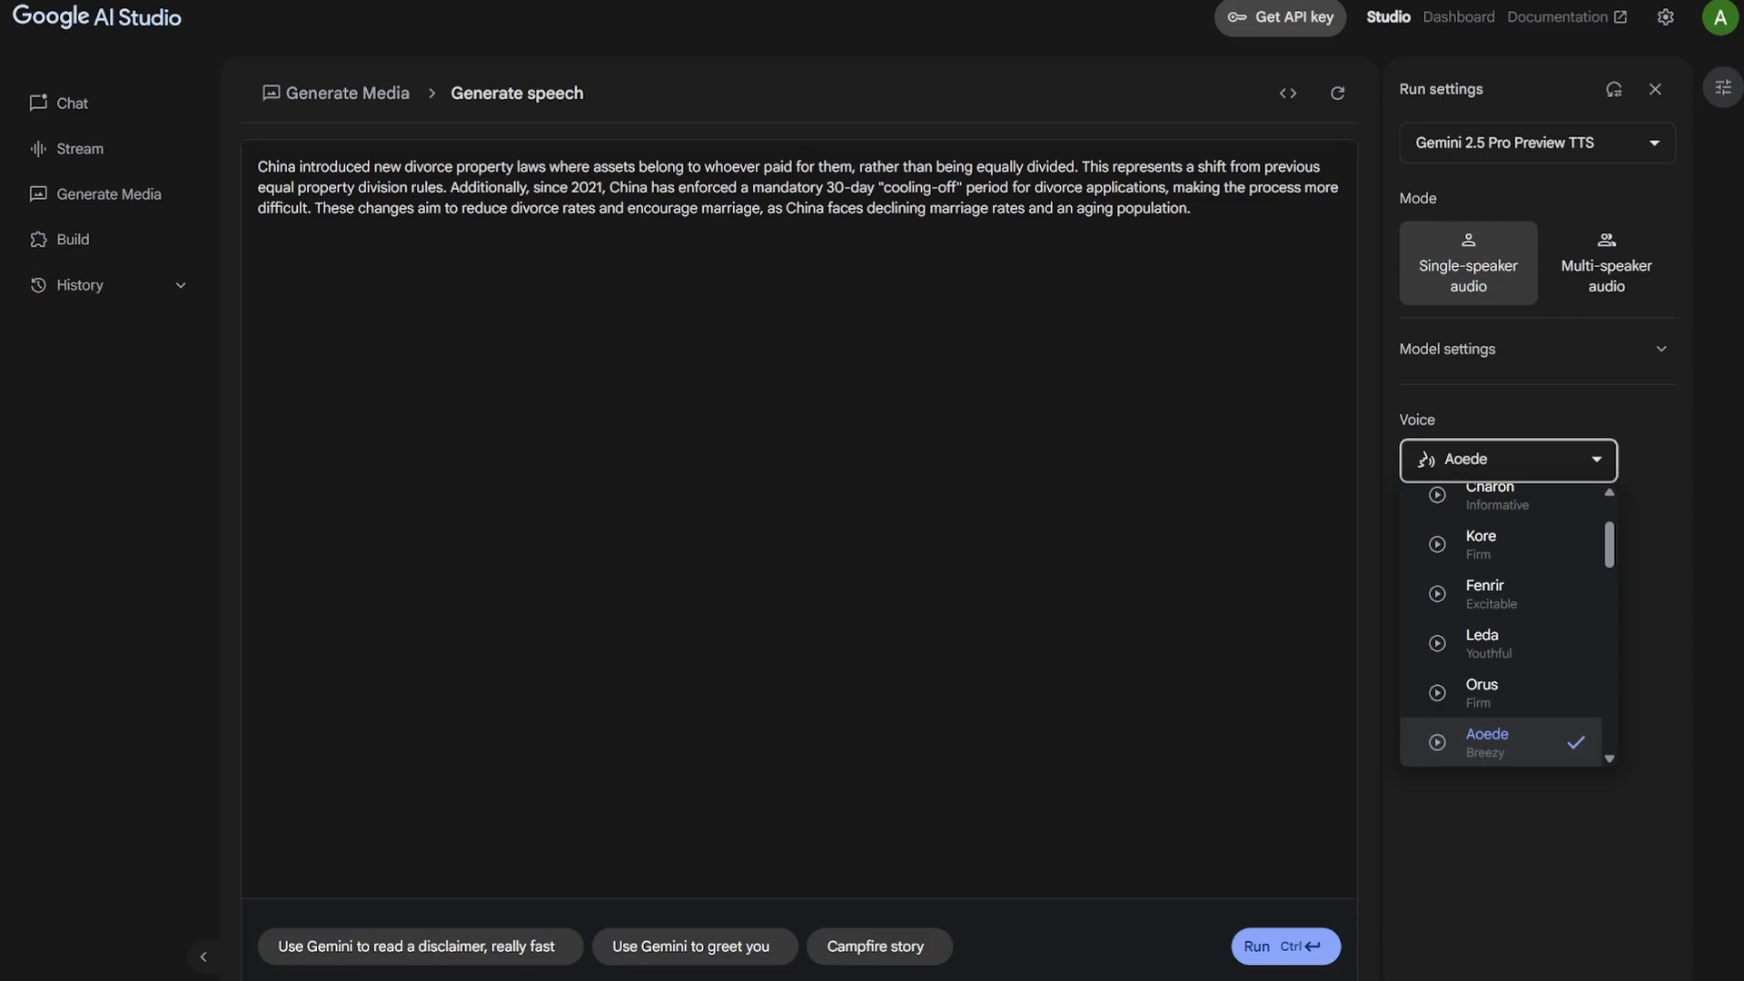
{"action": "left_click", "coordinate": [1486, 850]}
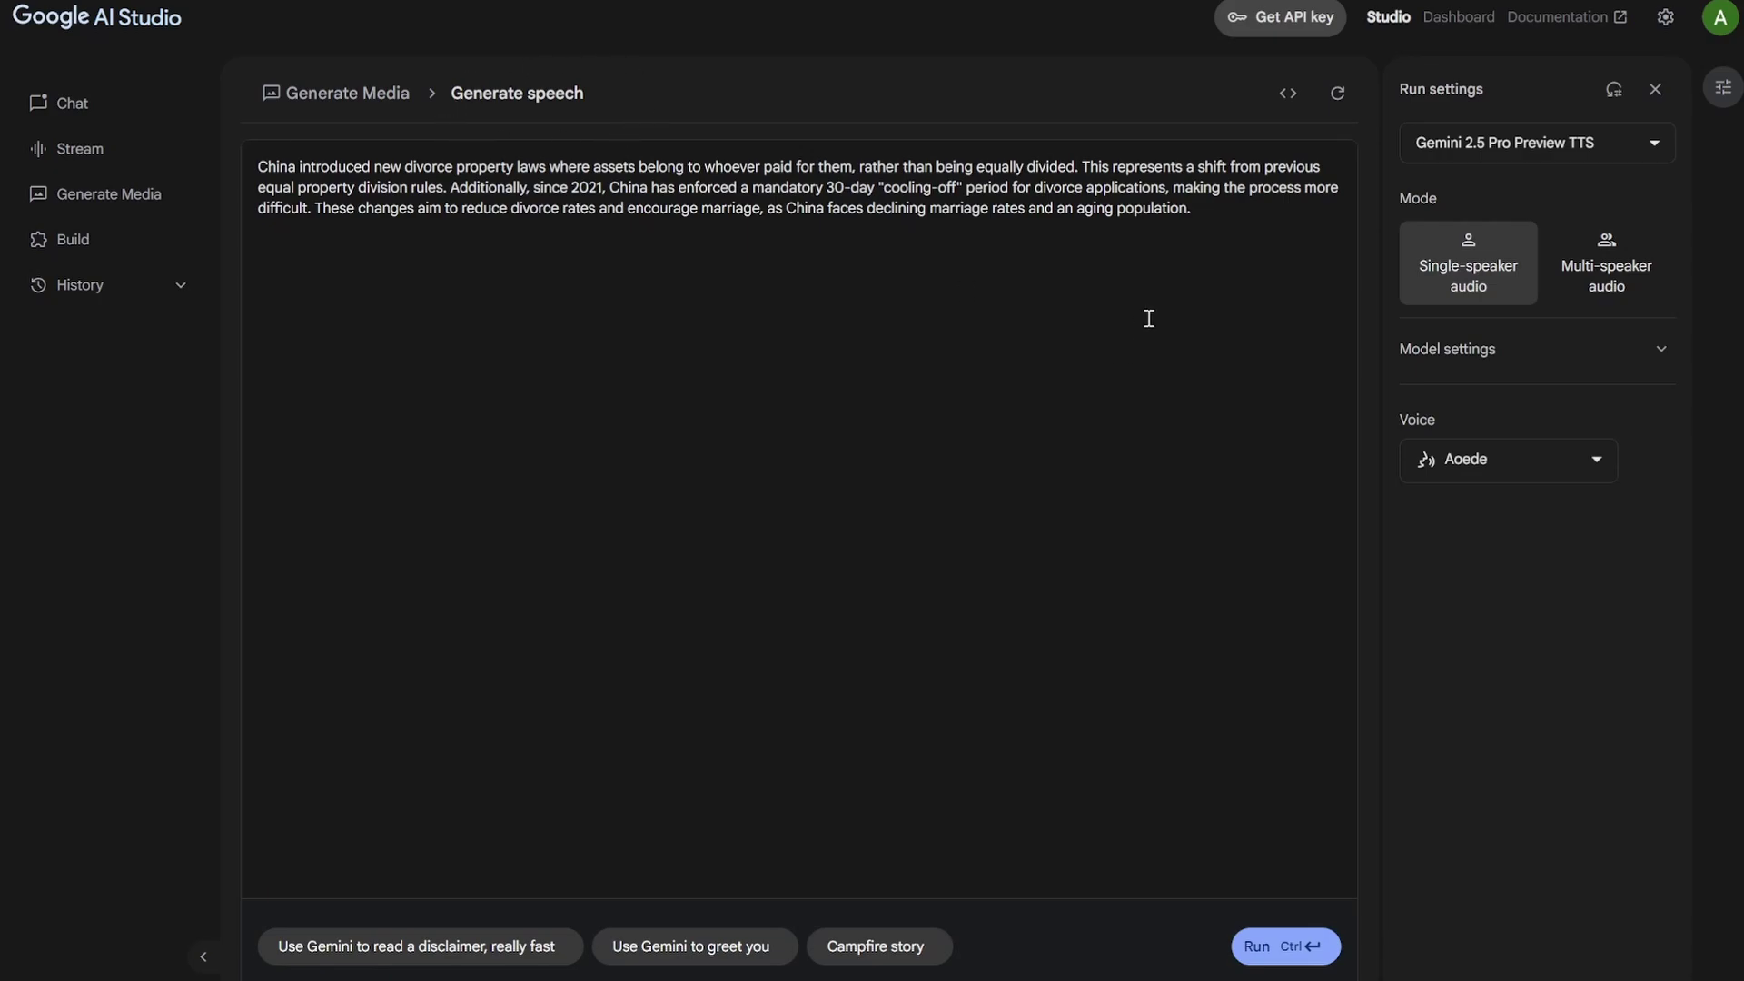
{"action": "left_click", "coordinate": [1532, 151]}
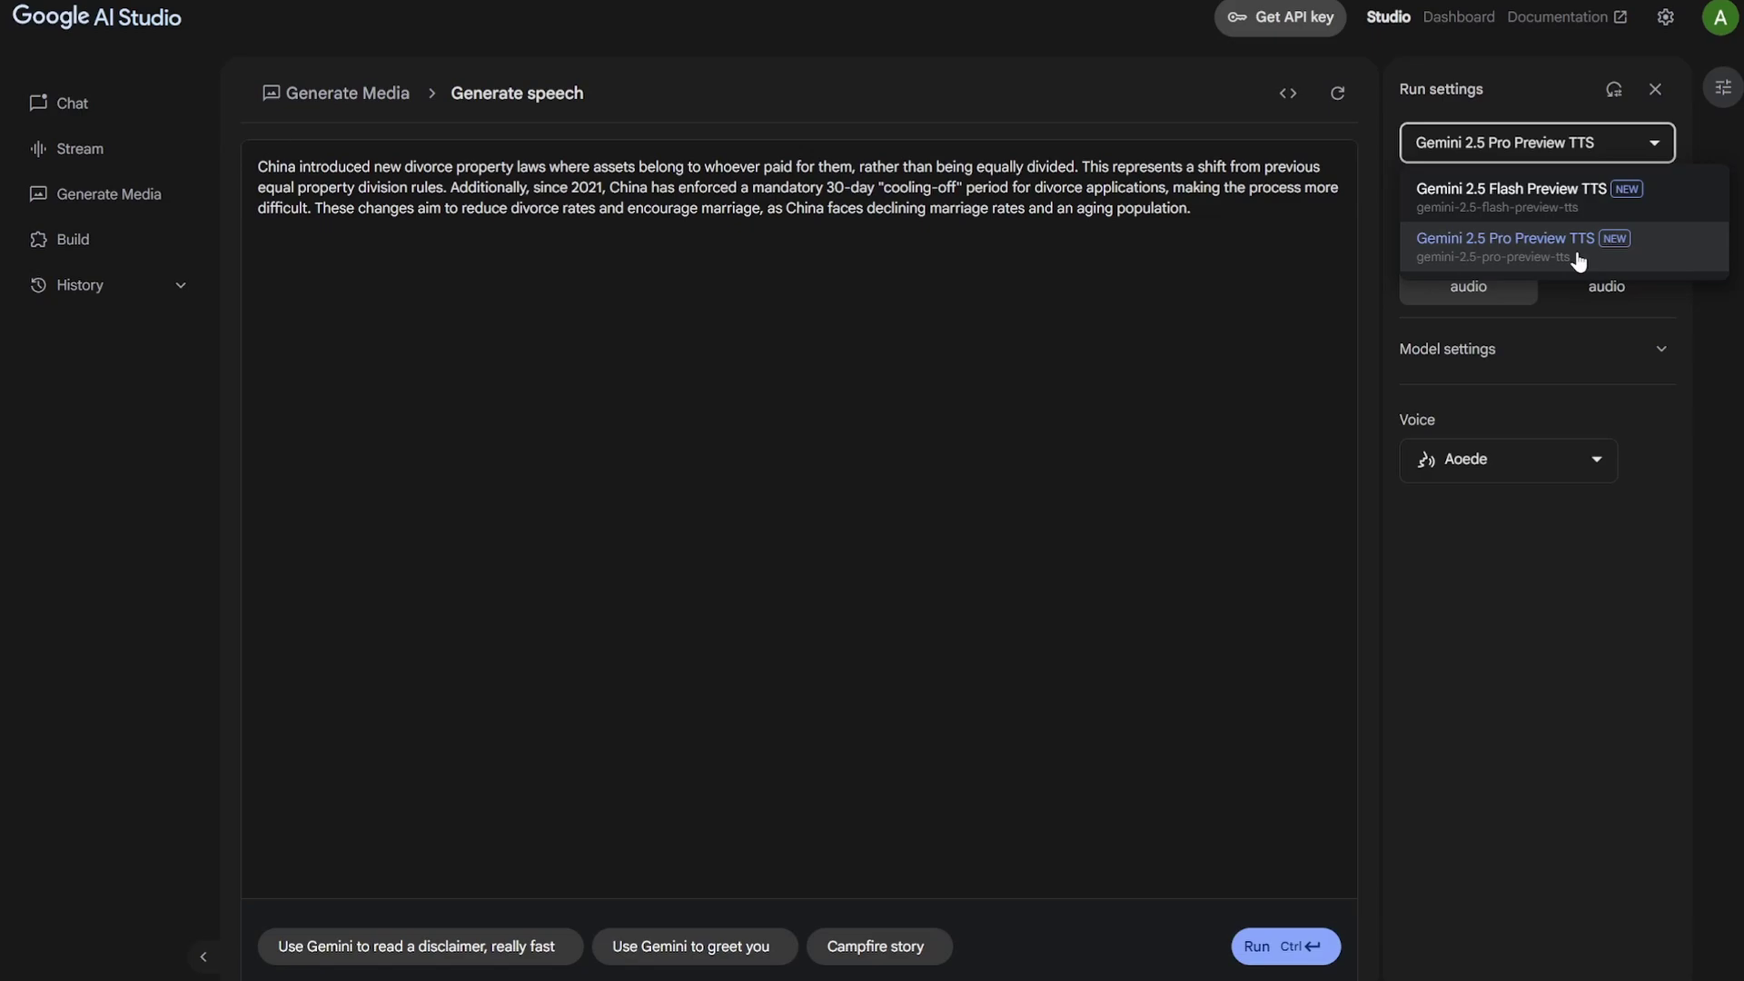
Keep Gemini 2.5 Pro Preview TTS, preview the multi-speaker script builder, then return to single-speaker audio
{"action": "left_click", "coordinate": [1564, 582]}
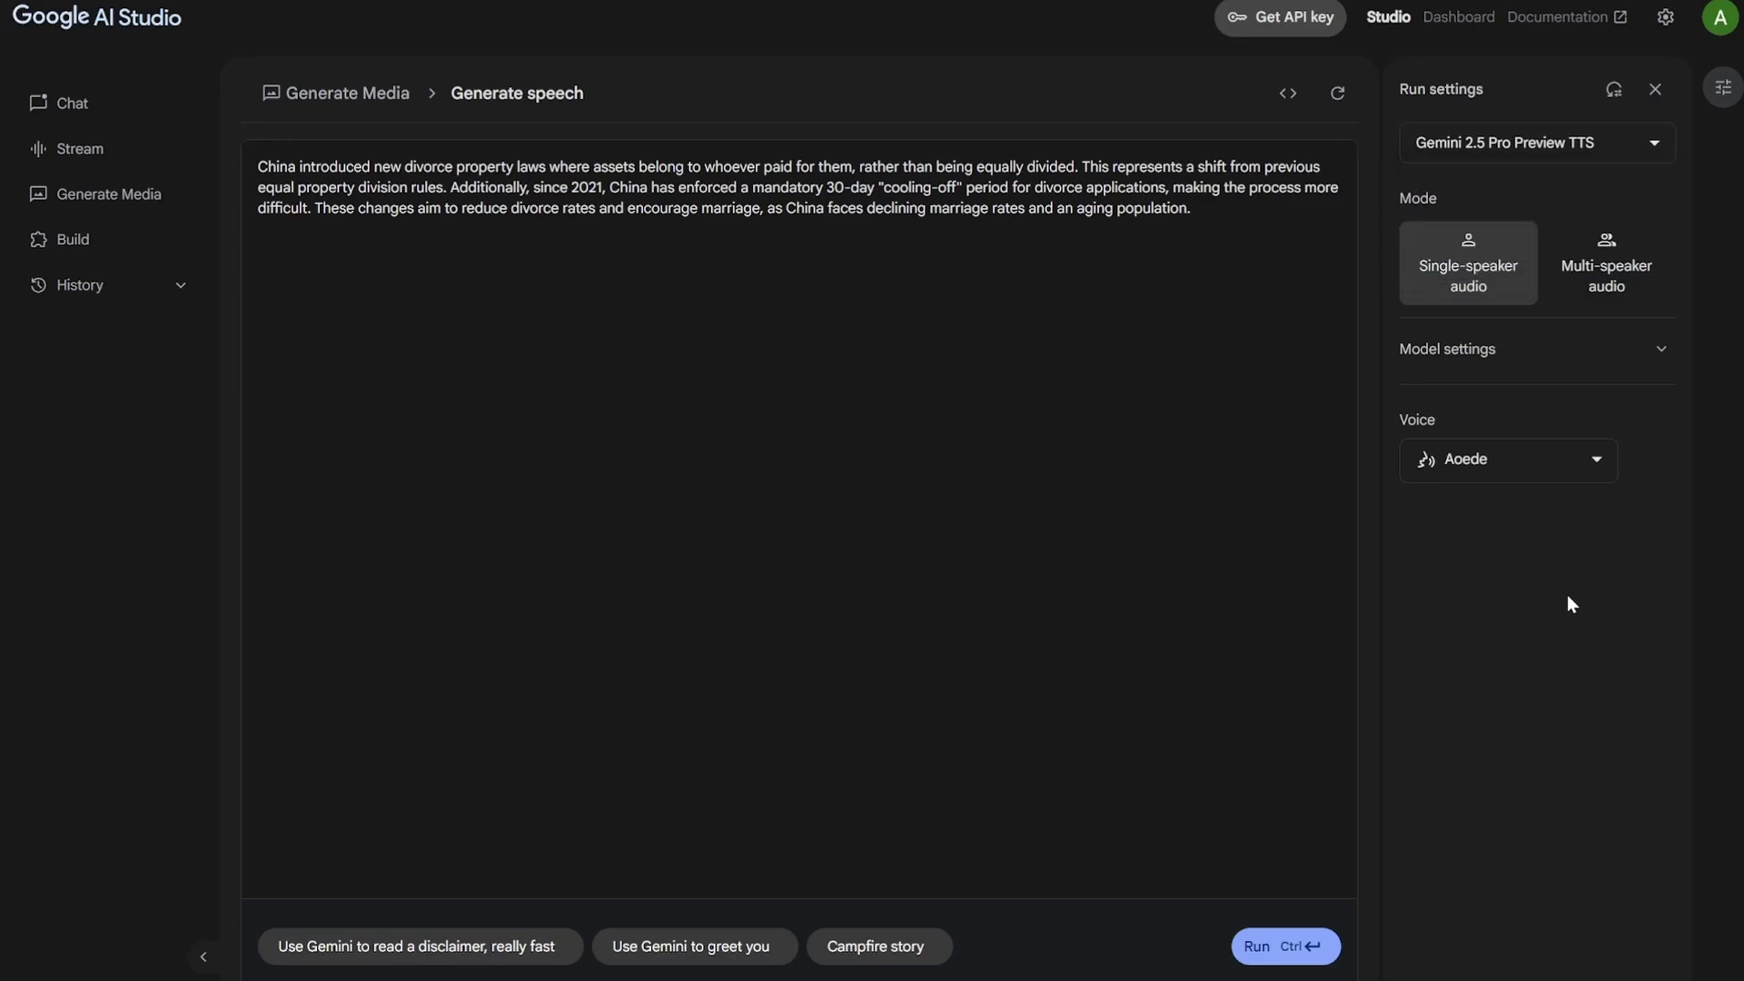
{"action": "left_click", "coordinate": [1567, 249]}
{"action": "mouse_move", "coordinate": [1080, 504]}
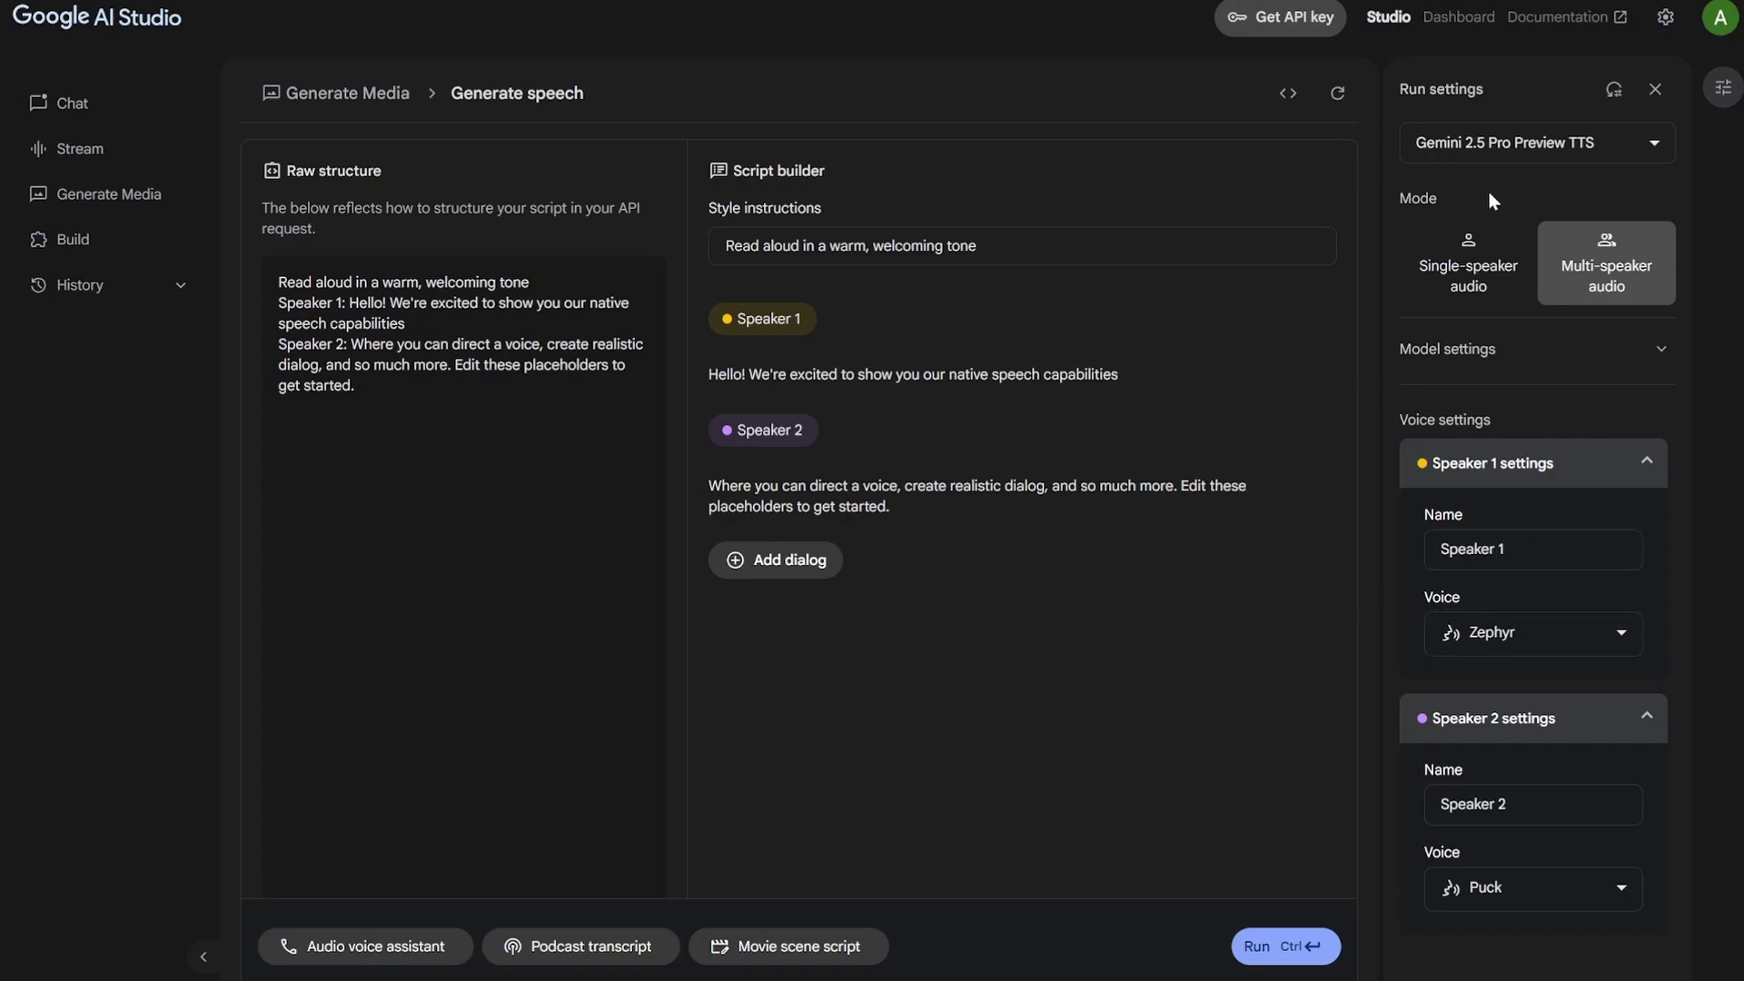
{"action": "left_click", "coordinate": [1512, 296]}
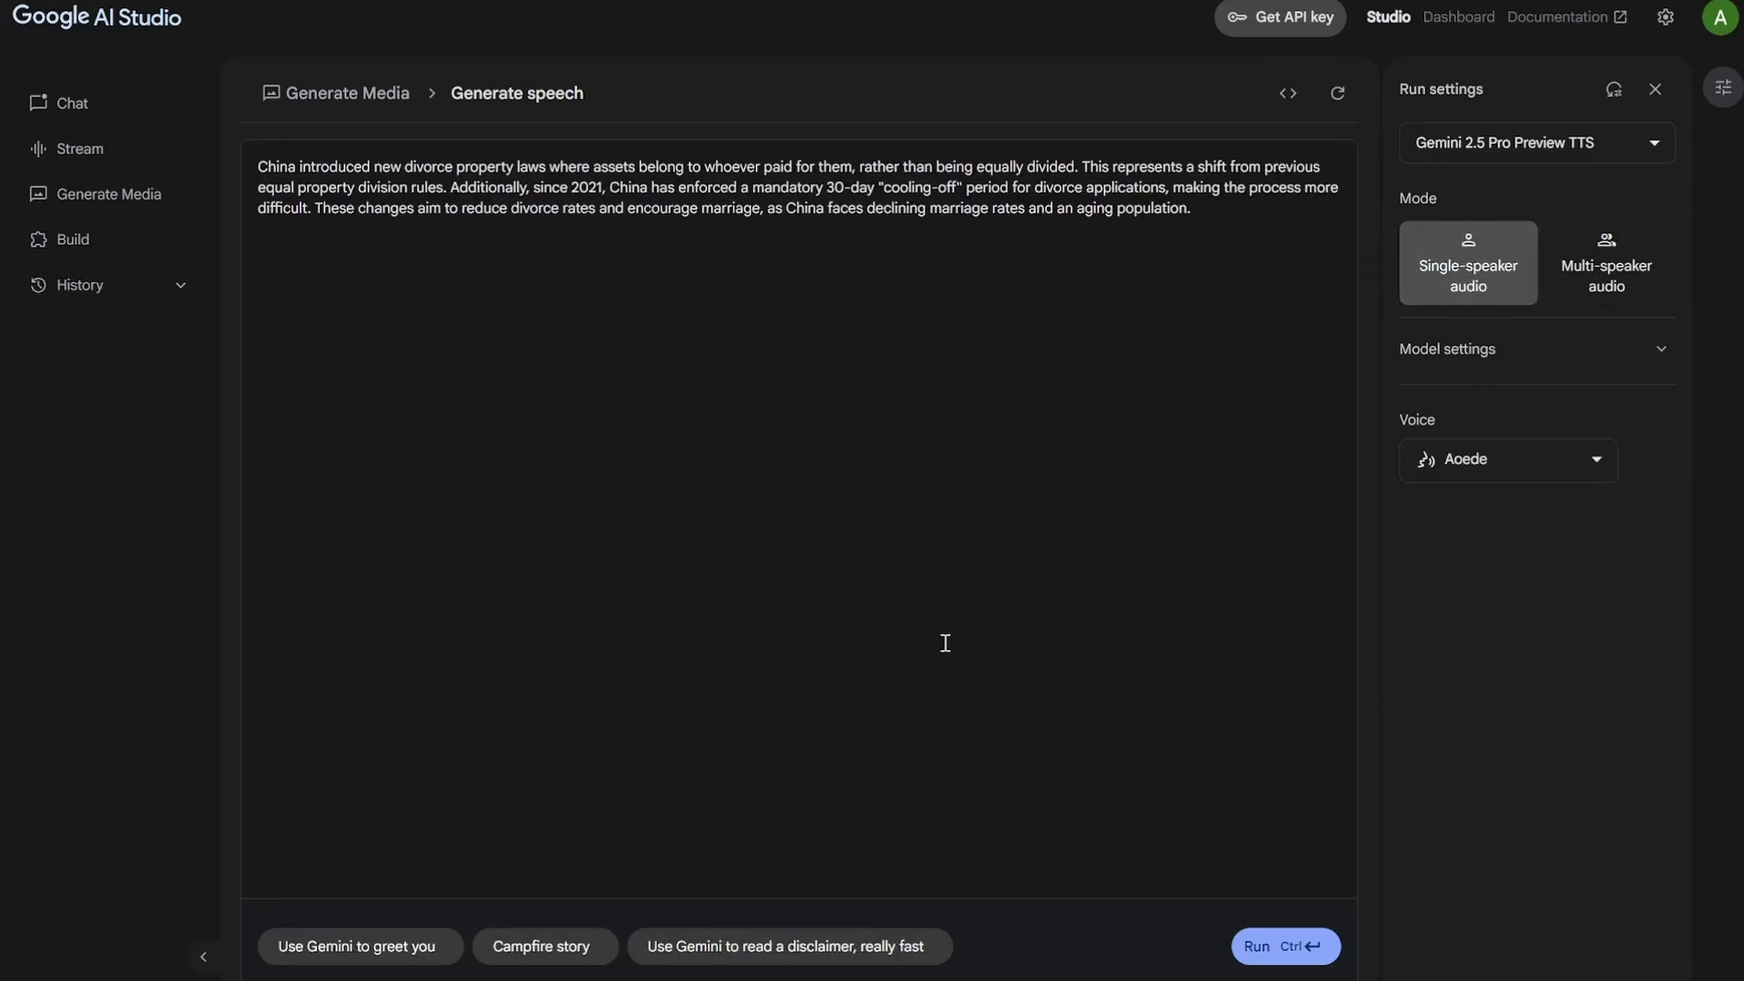
Glance at the voice list and the Temperature model settings, then collapse them
{"action": "left_click", "coordinate": [1517, 465]}
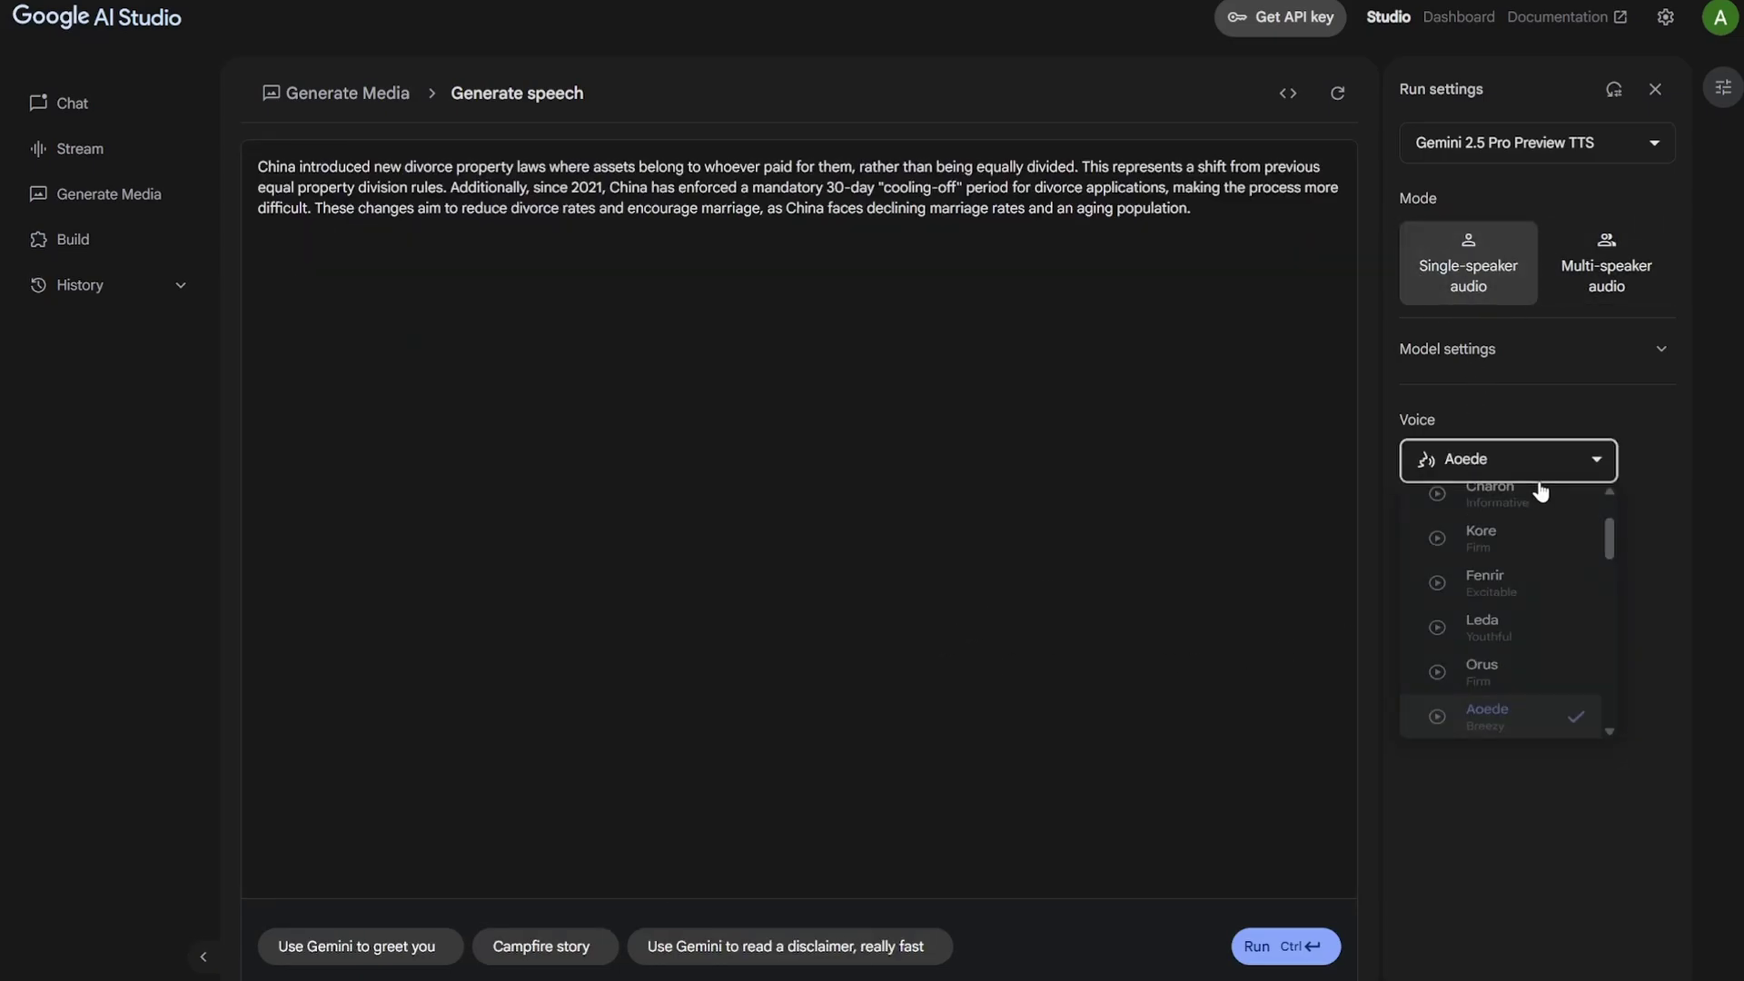
{"action": "left_click", "coordinate": [1650, 334]}
{"action": "left_click", "coordinate": [1658, 347]}
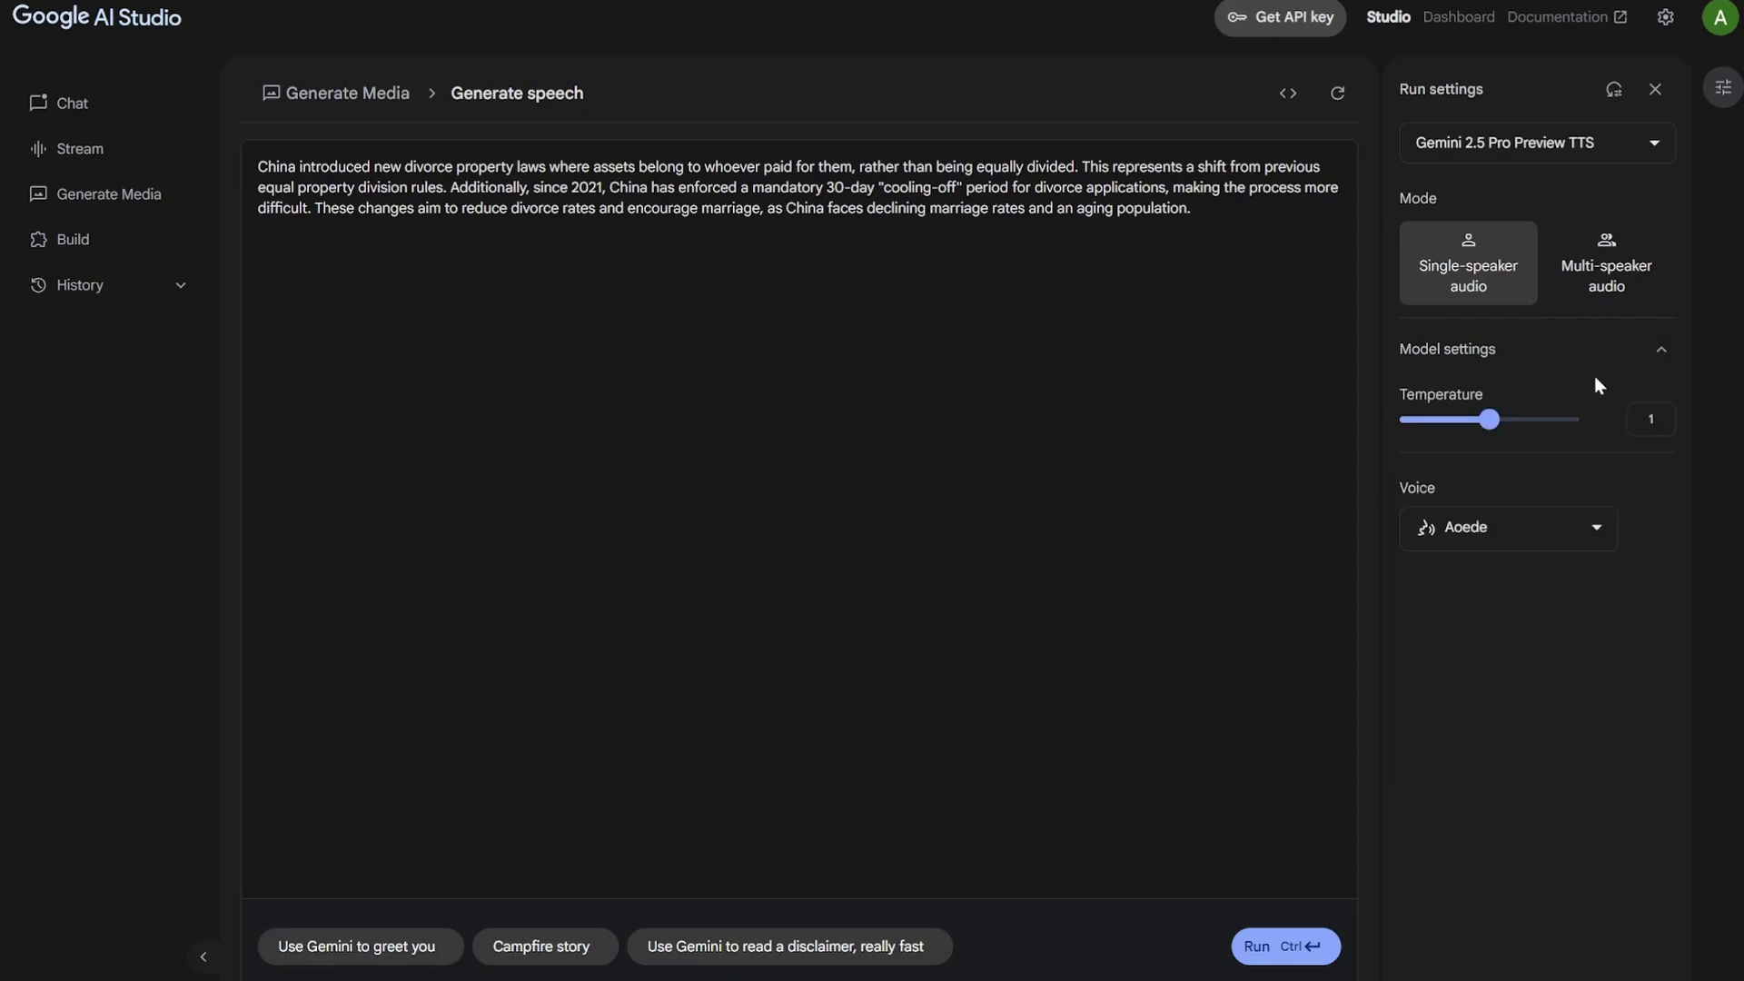
{"action": "left_click", "coordinate": [1658, 345]}
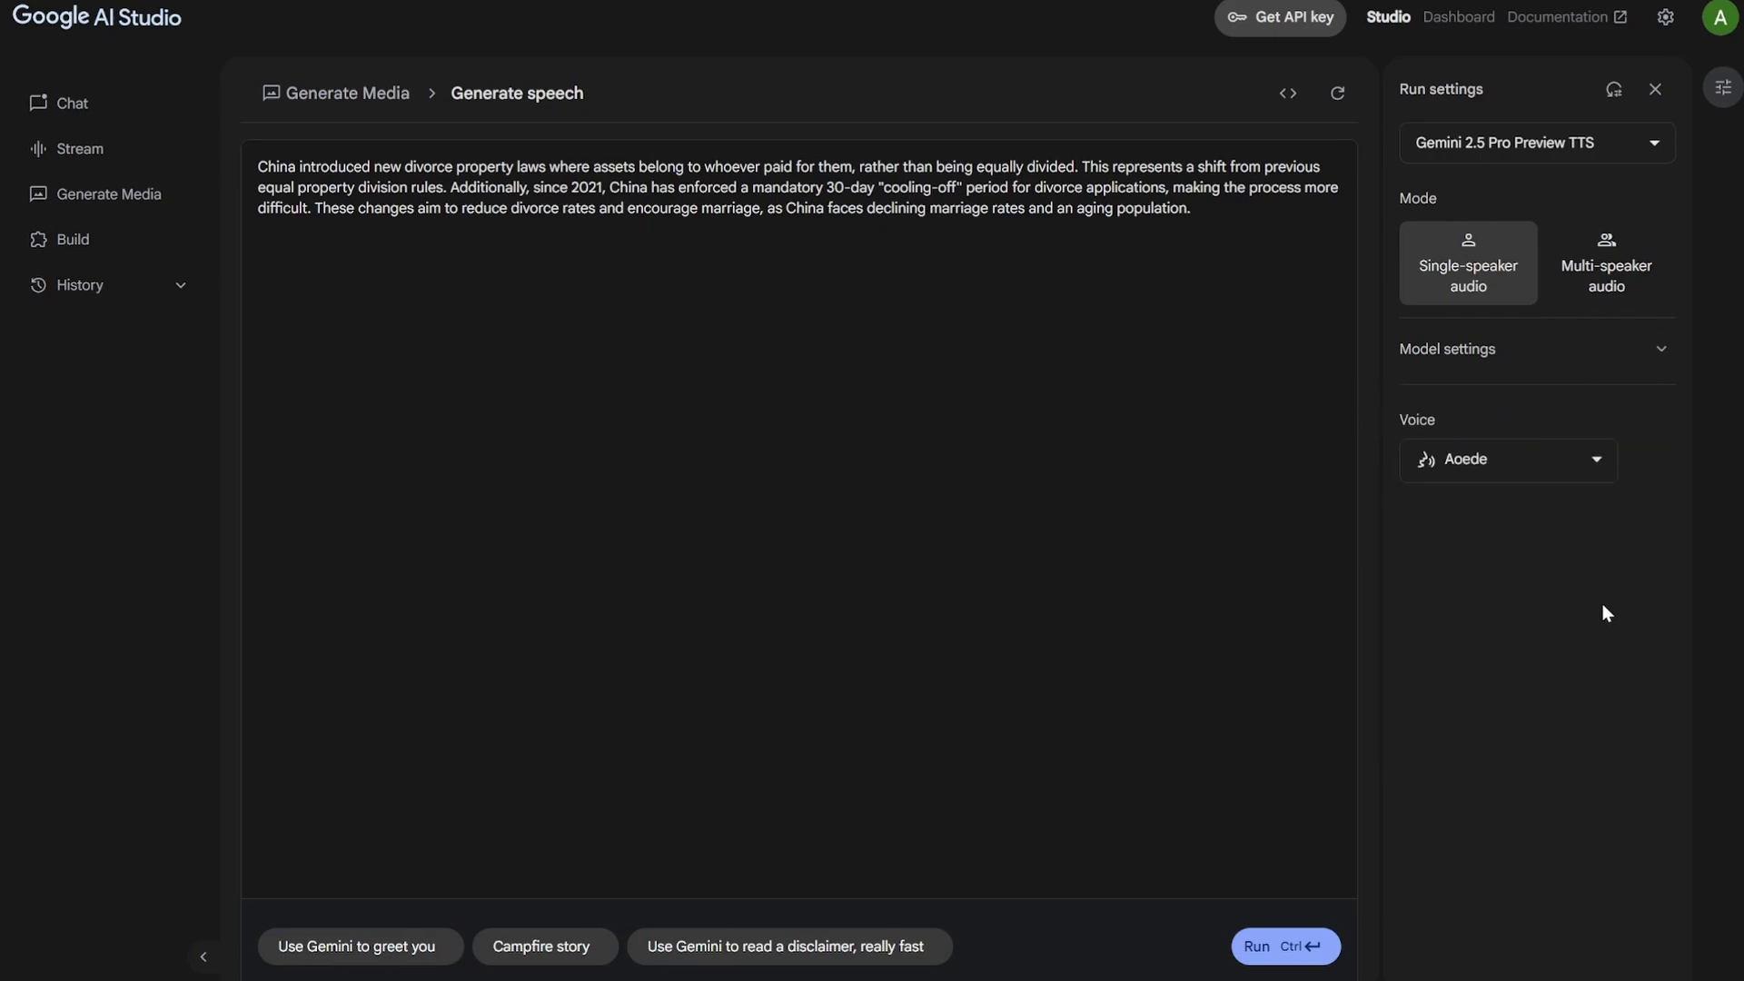
Preview the Zephyr, Charon, Orus and Erinome voices
{"action": "left_click", "coordinate": [1580, 461]}
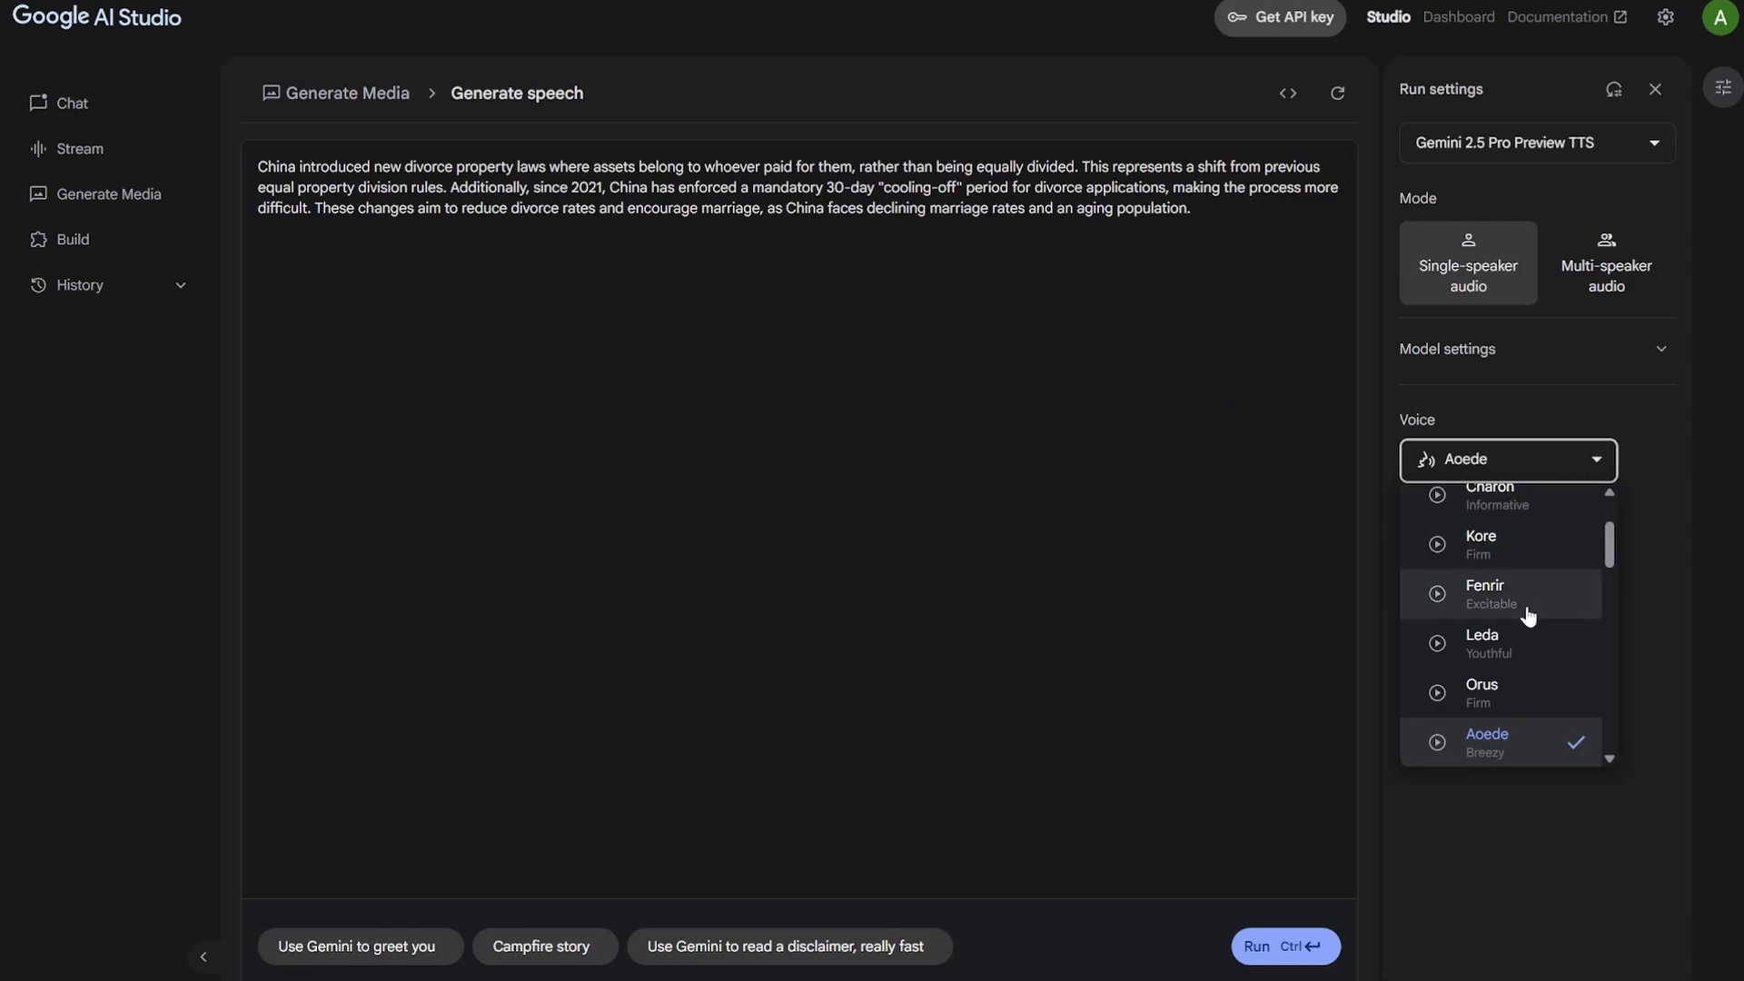
{"action": "scroll", "coordinate": [1531, 615], "scroll_direction": "up", "scroll_amount": 2}
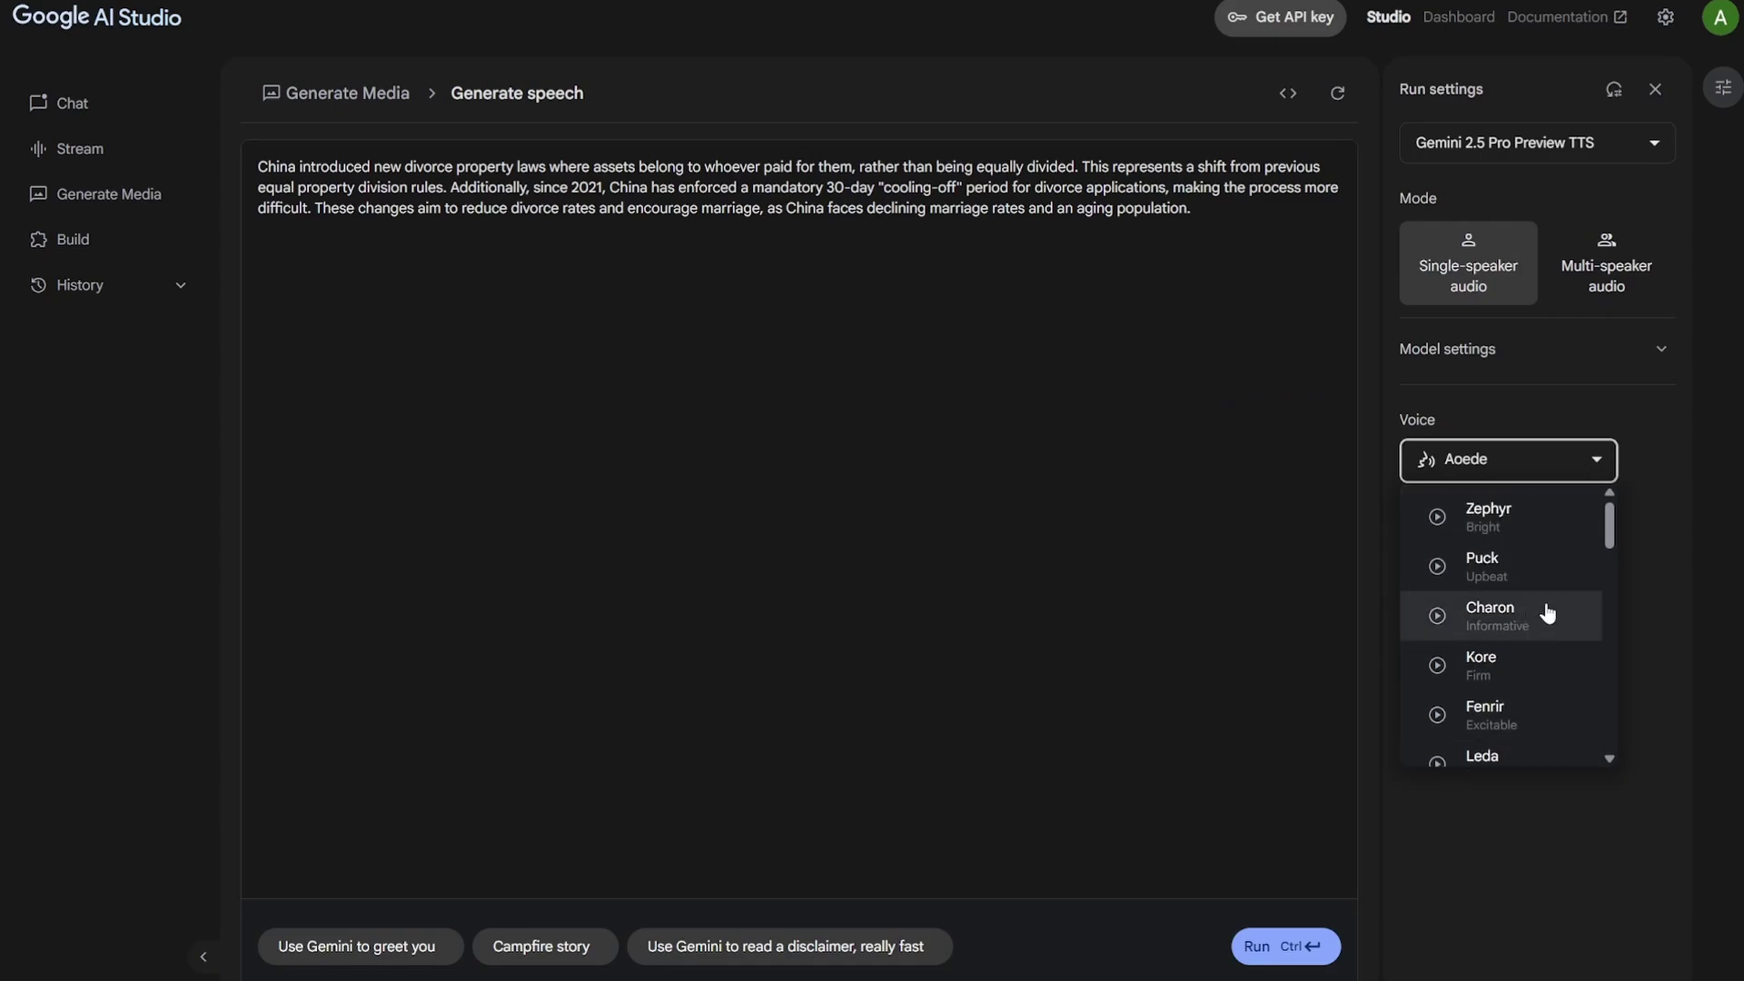
{"action": "left_click", "coordinate": [1439, 520]}
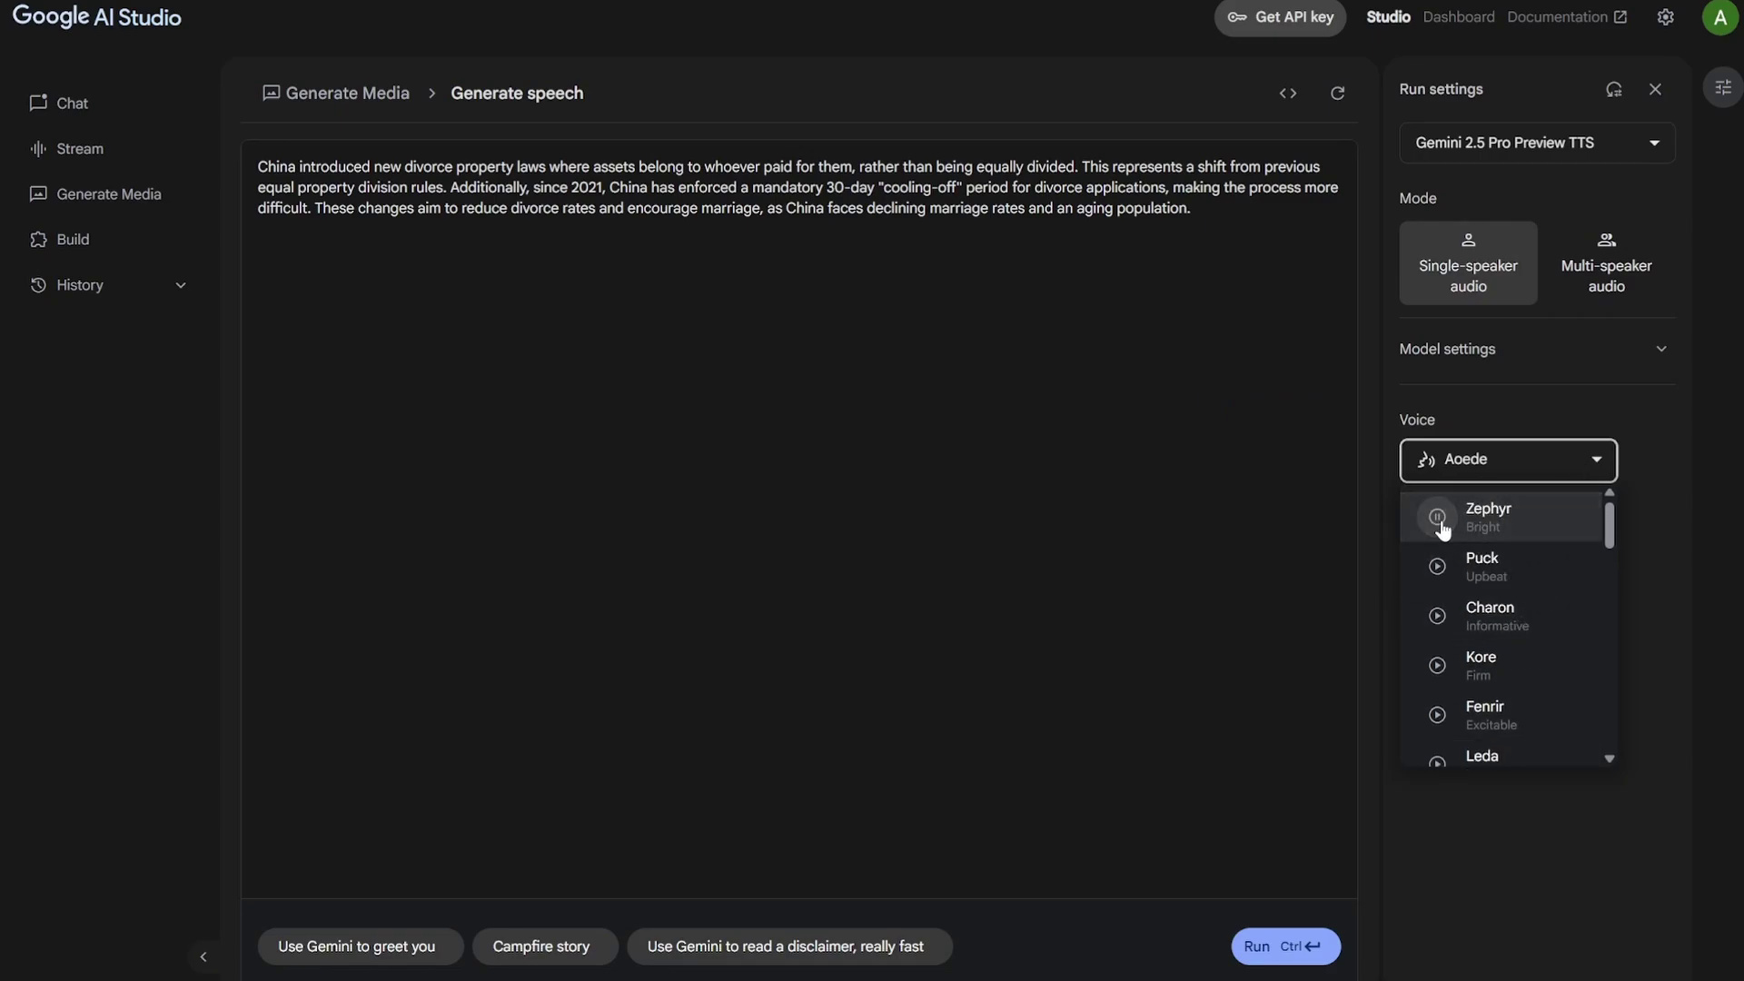
{"action": "left_click", "coordinate": [1439, 621]}
{"action": "scroll", "coordinate": [1442, 629], "scroll_direction": "down", "scroll_amount": 3}
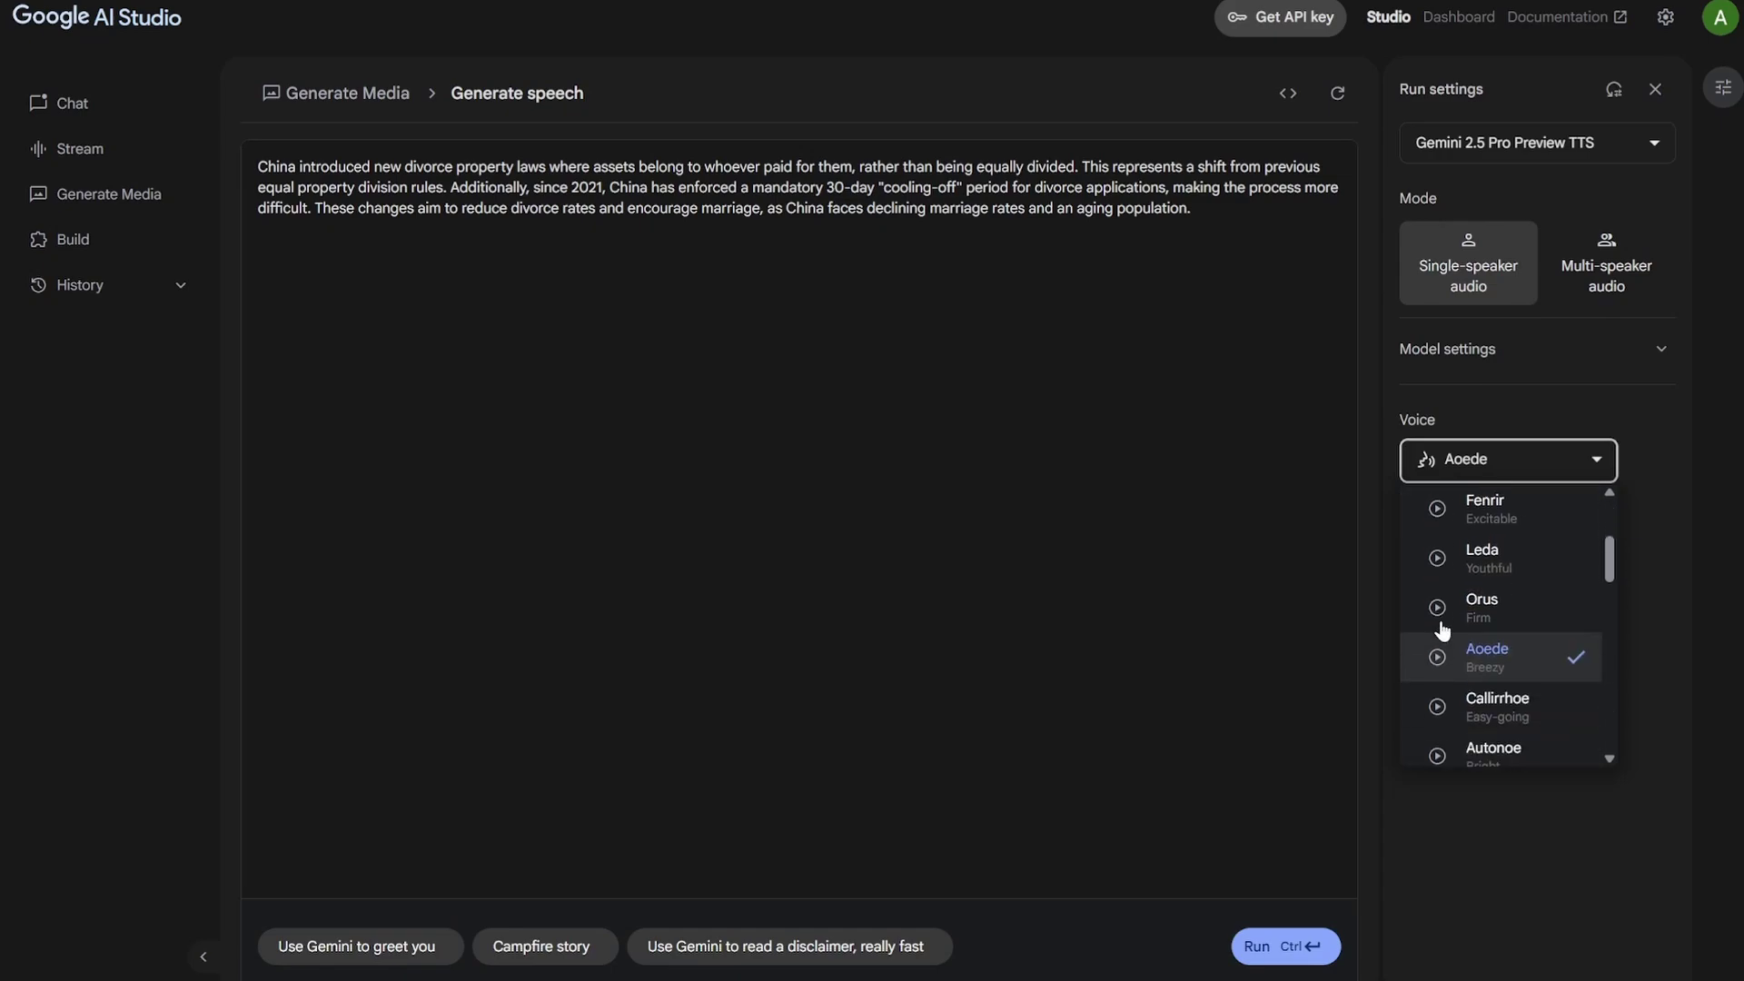
{"action": "left_click", "coordinate": [1436, 609]}
{"action": "scroll", "coordinate": [1448, 669], "scroll_direction": "down", "scroll_amount": 4}
{"action": "left_click", "coordinate": [1439, 641]}
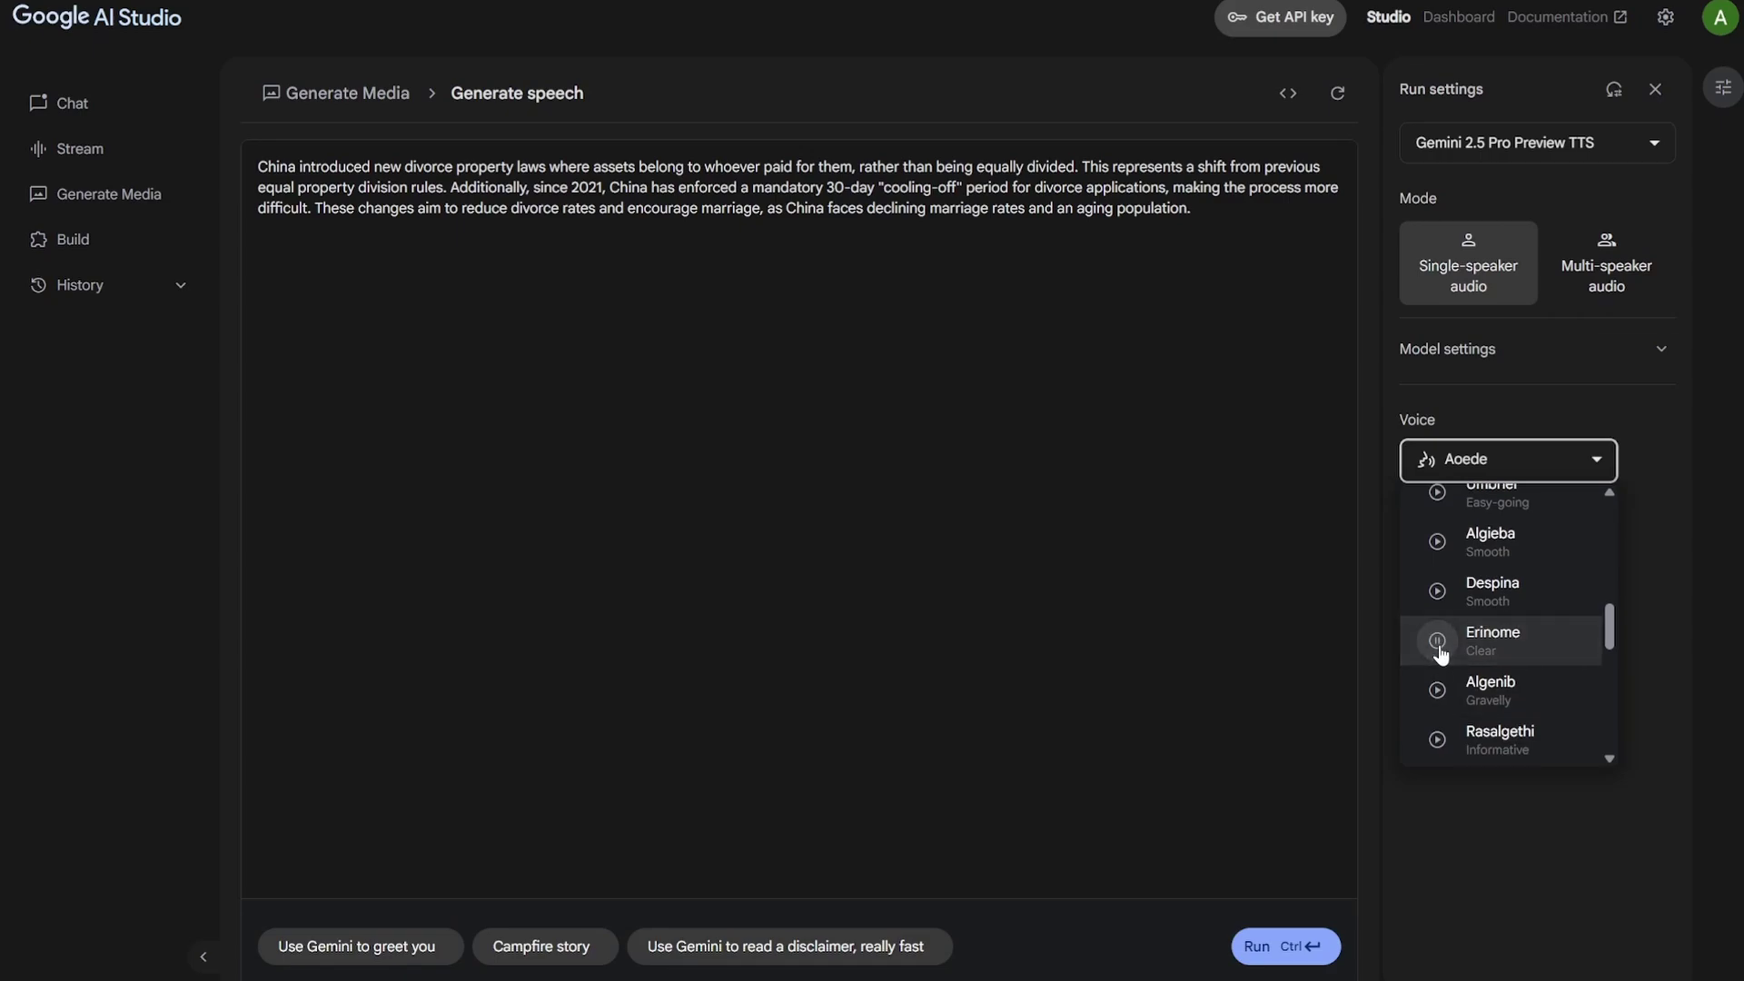
Preview the Achernar, Zubenelgenubi and Aoede voices, keeping Aoede selected
{"action": "scroll", "coordinate": [1442, 653], "scroll_direction": "down", "scroll_amount": 3}
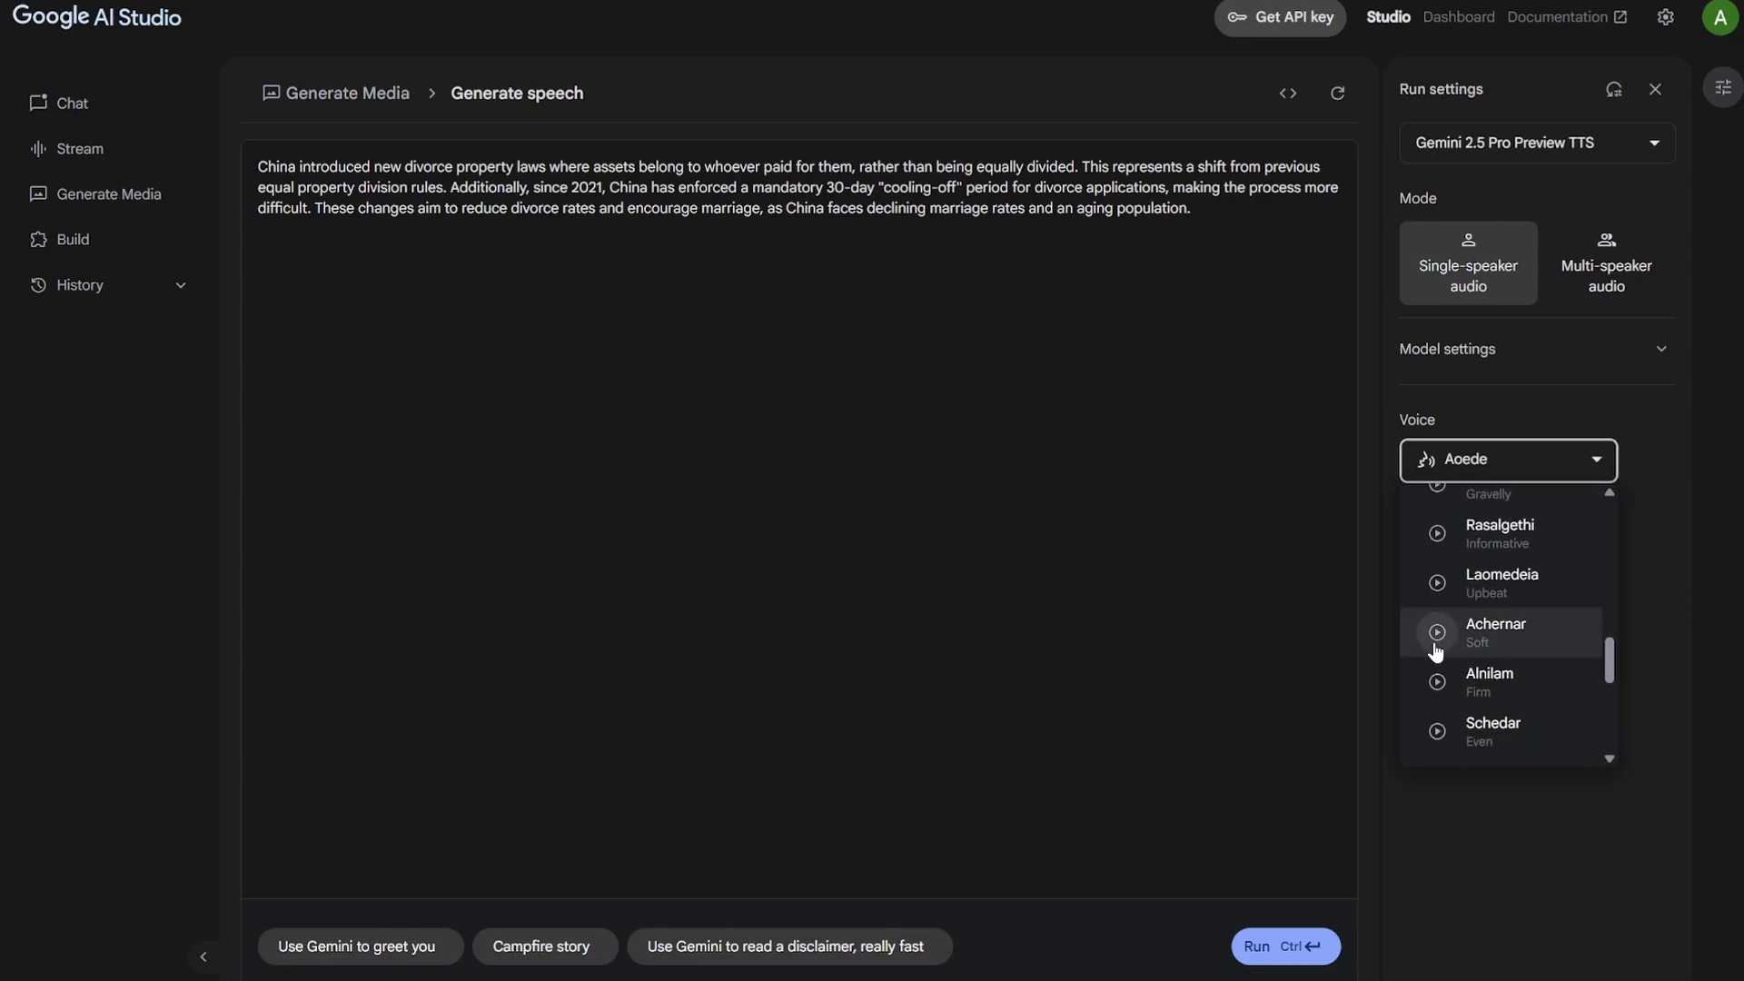
{"action": "left_click", "coordinate": [1436, 635]}
{"action": "scroll", "coordinate": [1436, 646], "scroll_direction": "down", "scroll_amount": 3}
{"action": "left_click", "coordinate": [1439, 627]}
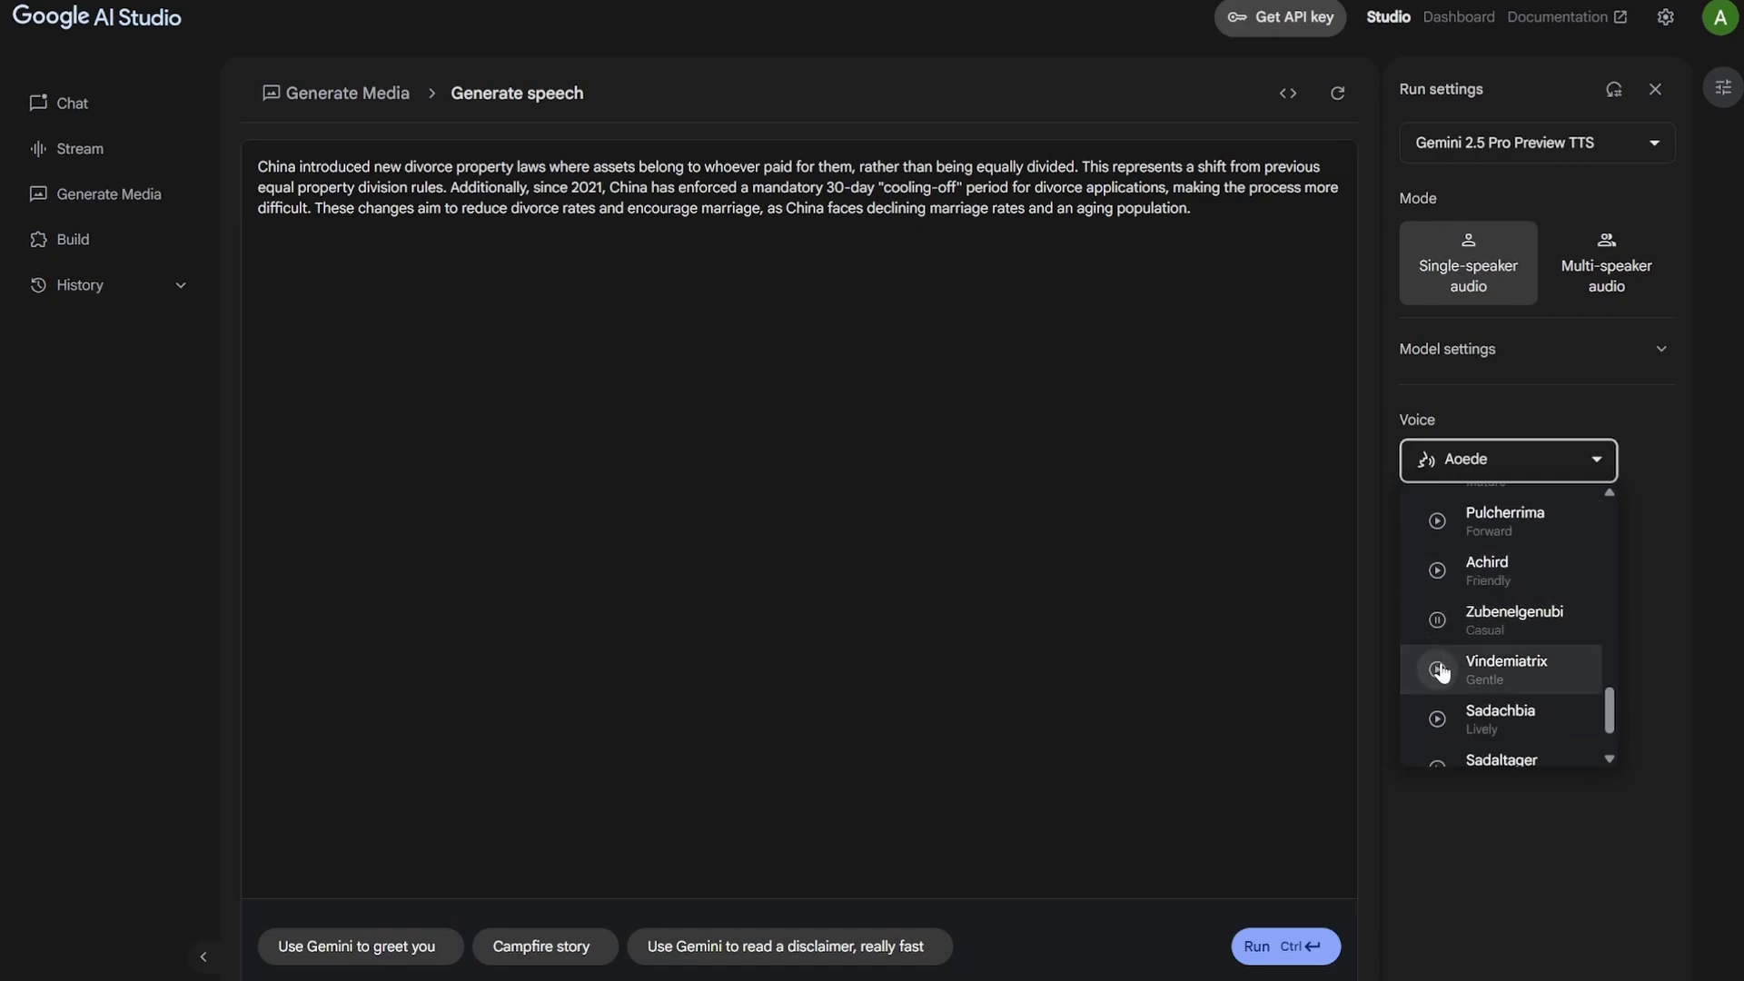
{"action": "scroll", "coordinate": [1442, 672], "scroll_direction": "up", "scroll_amount": 12}
{"action": "scroll", "coordinate": [1443, 672], "scroll_direction": "down", "scroll_amount": 4}
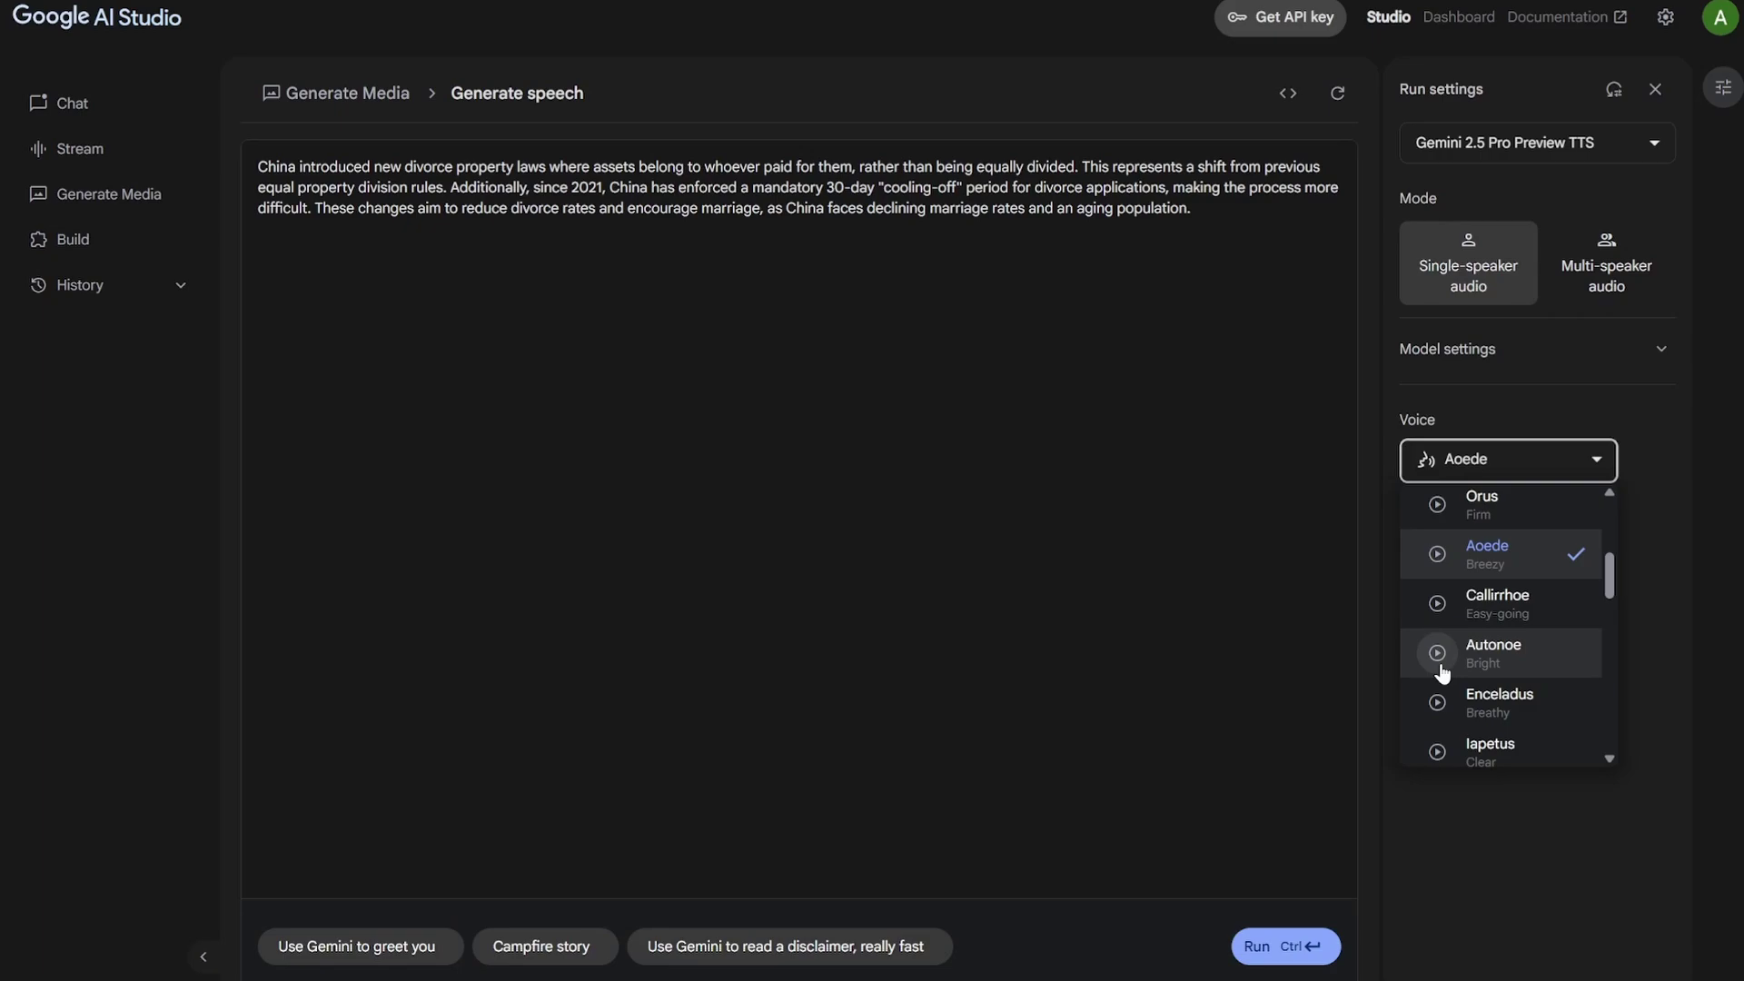
{"action": "left_click", "coordinate": [1437, 555]}
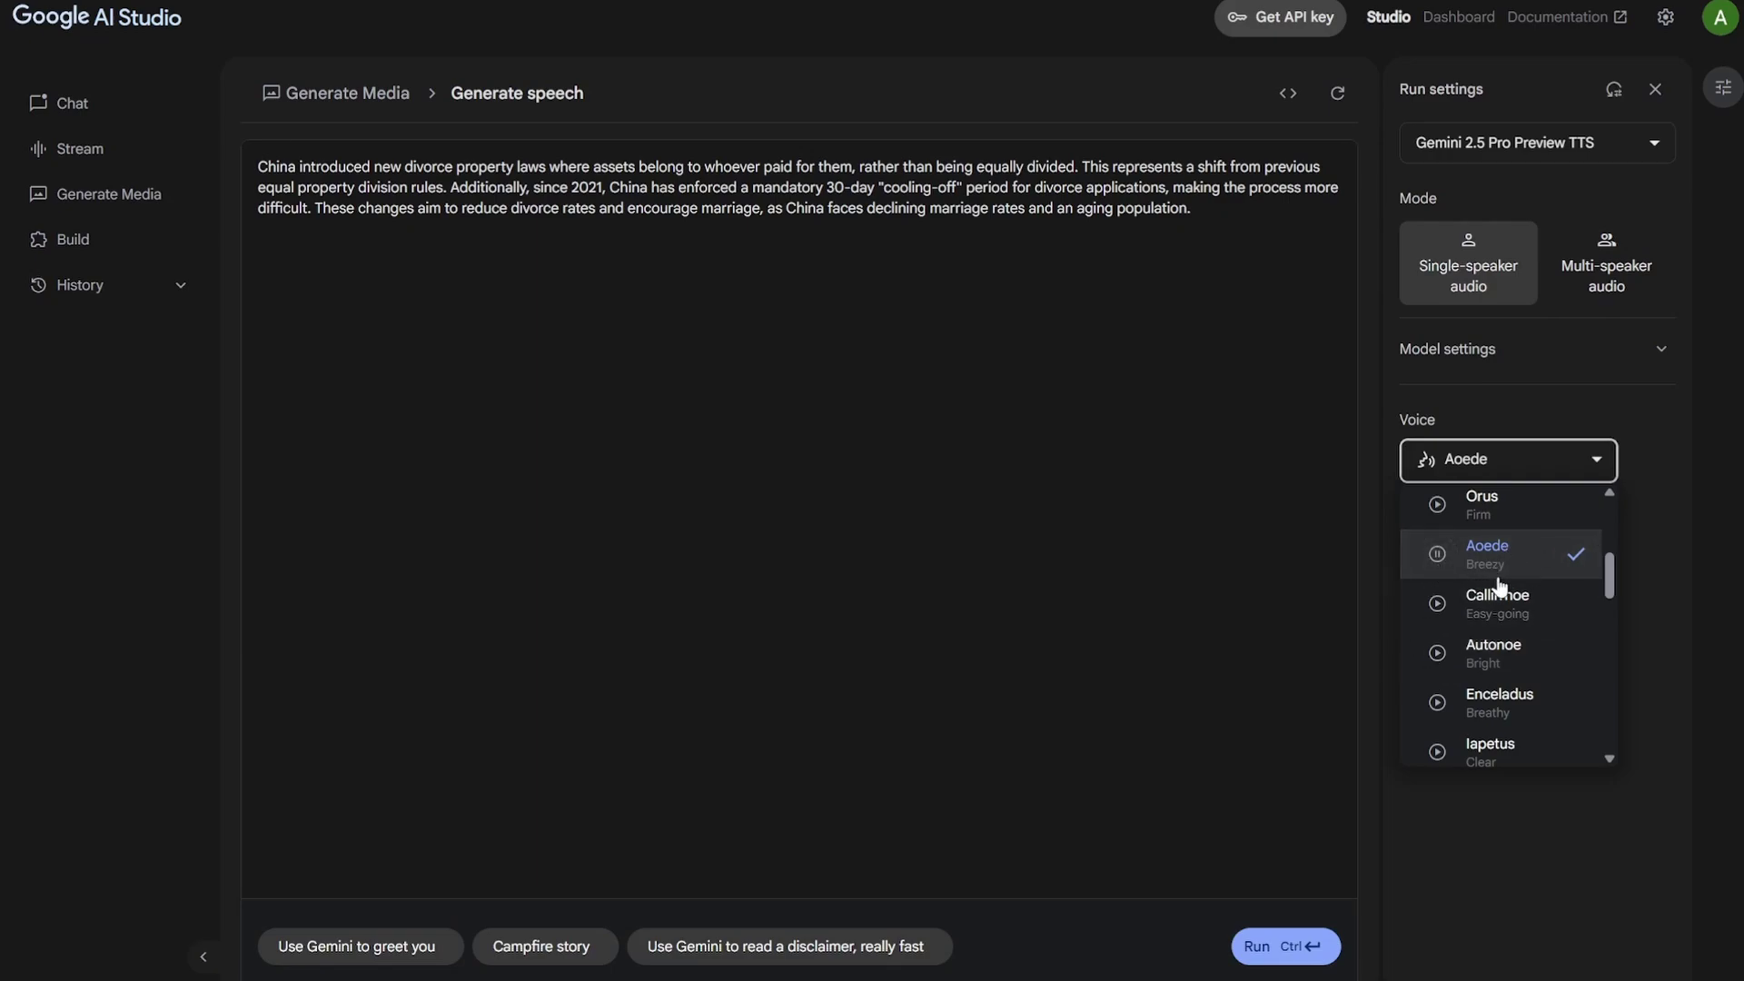
{"action": "left_click", "coordinate": [1437, 555]}
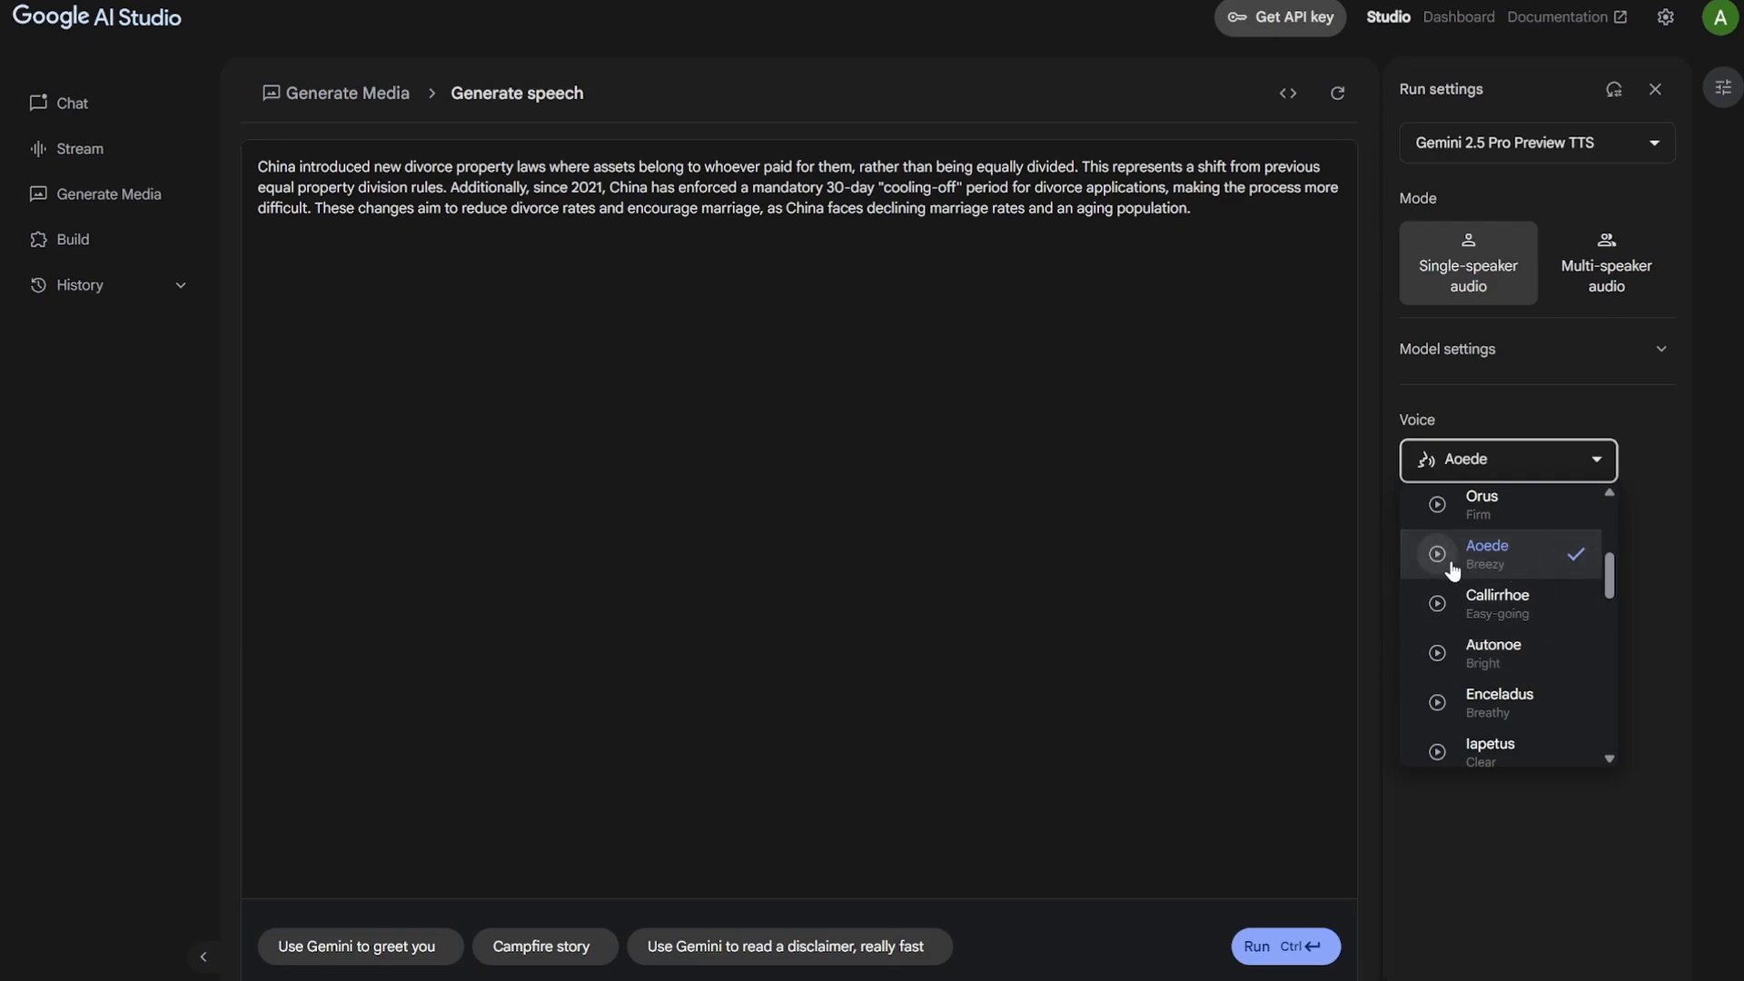
{"action": "left_click", "coordinate": [1530, 846]}
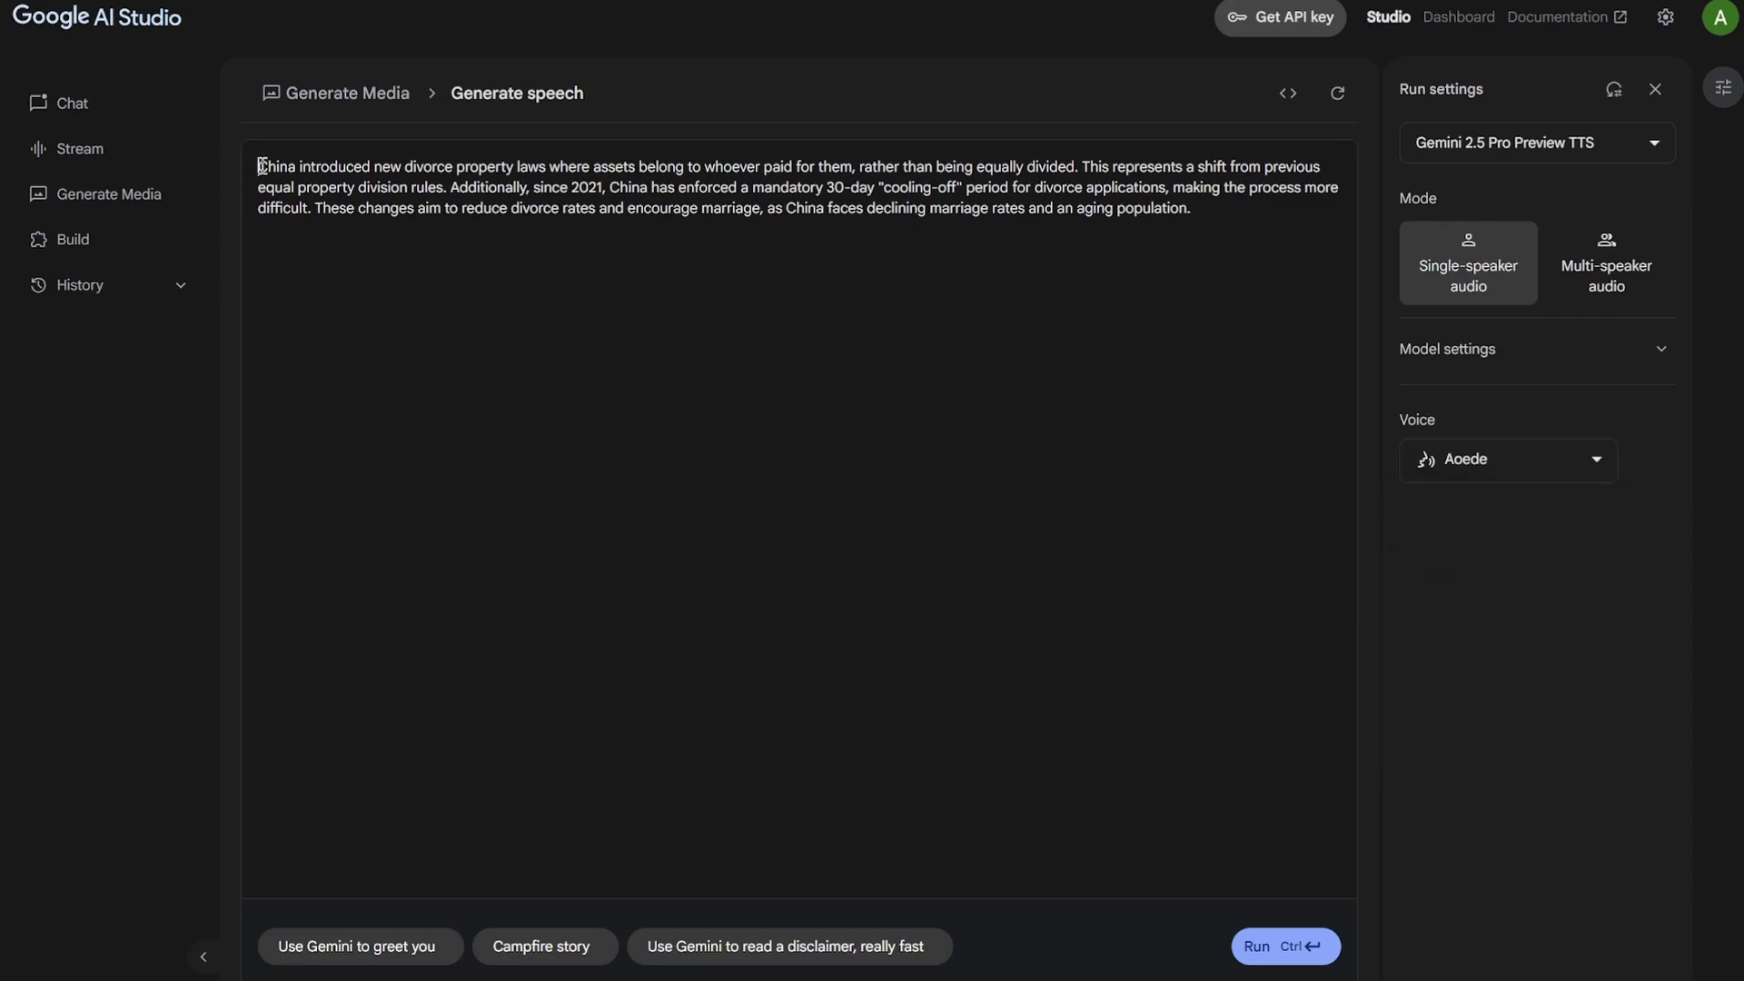
Generate a 0:33 Aoede speech clip from the divorce-law paragraph and play it back
{"action": "left_click_drag", "start_coordinate": [256, 166], "coordinate": [1207, 233]}
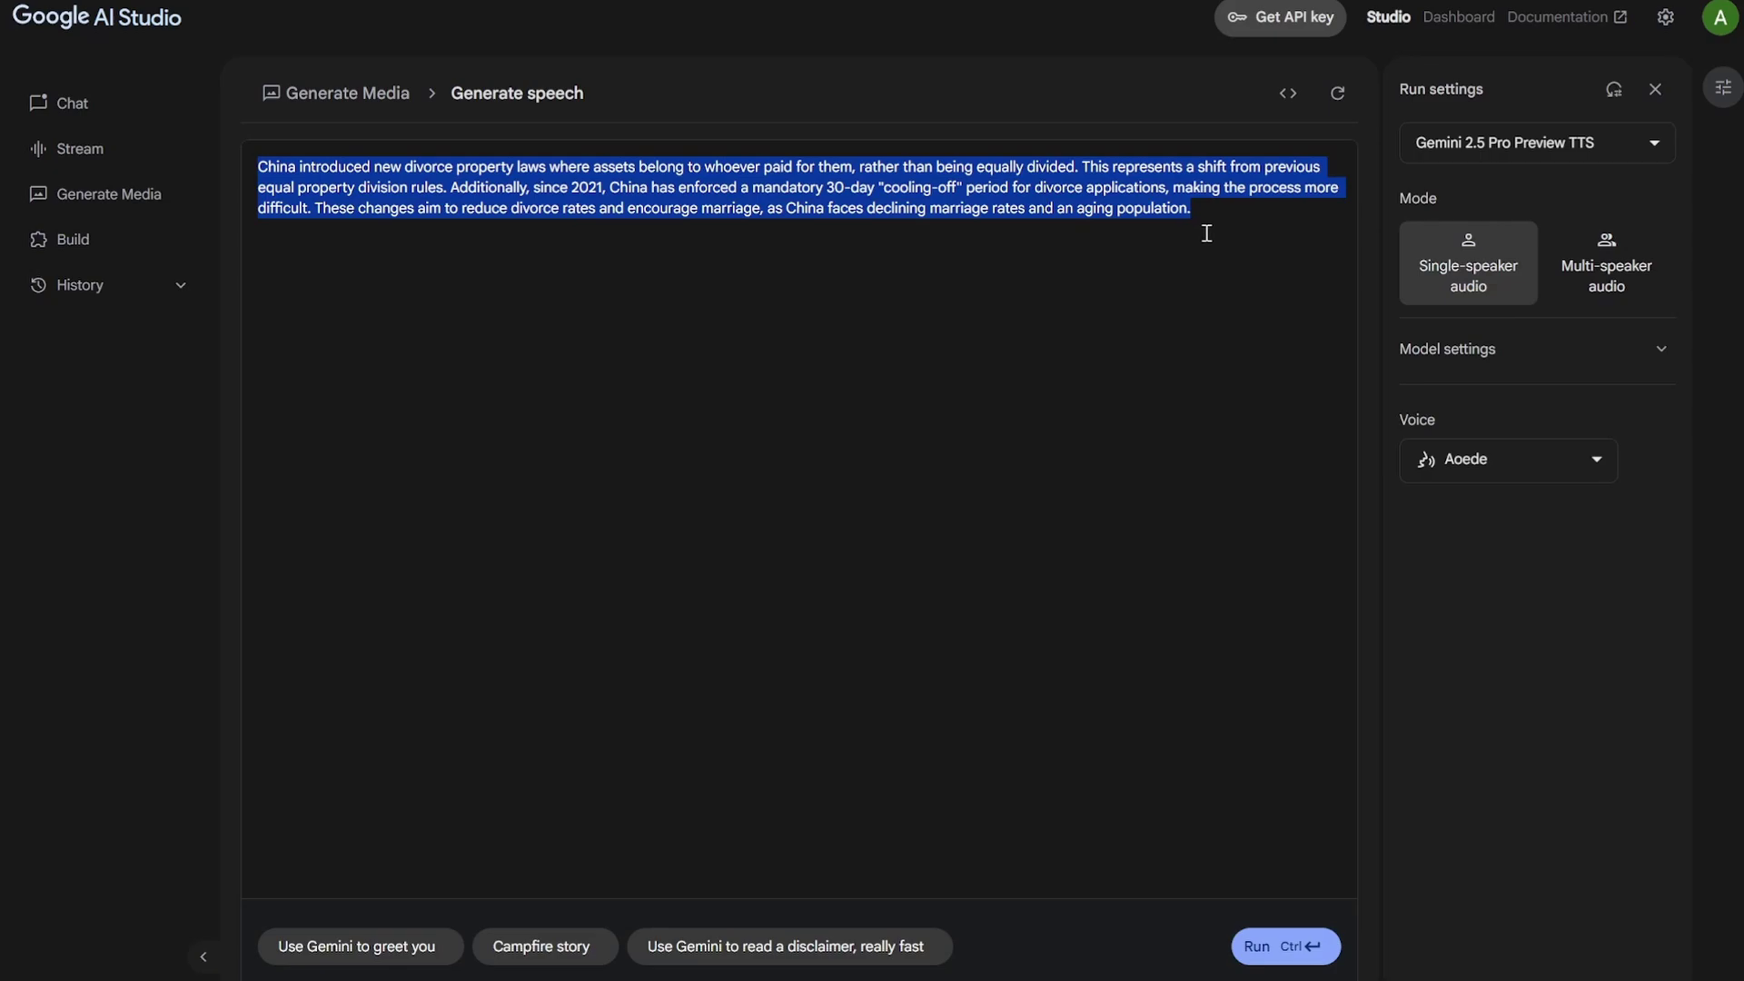
{"action": "left_click", "coordinate": [1216, 224]}
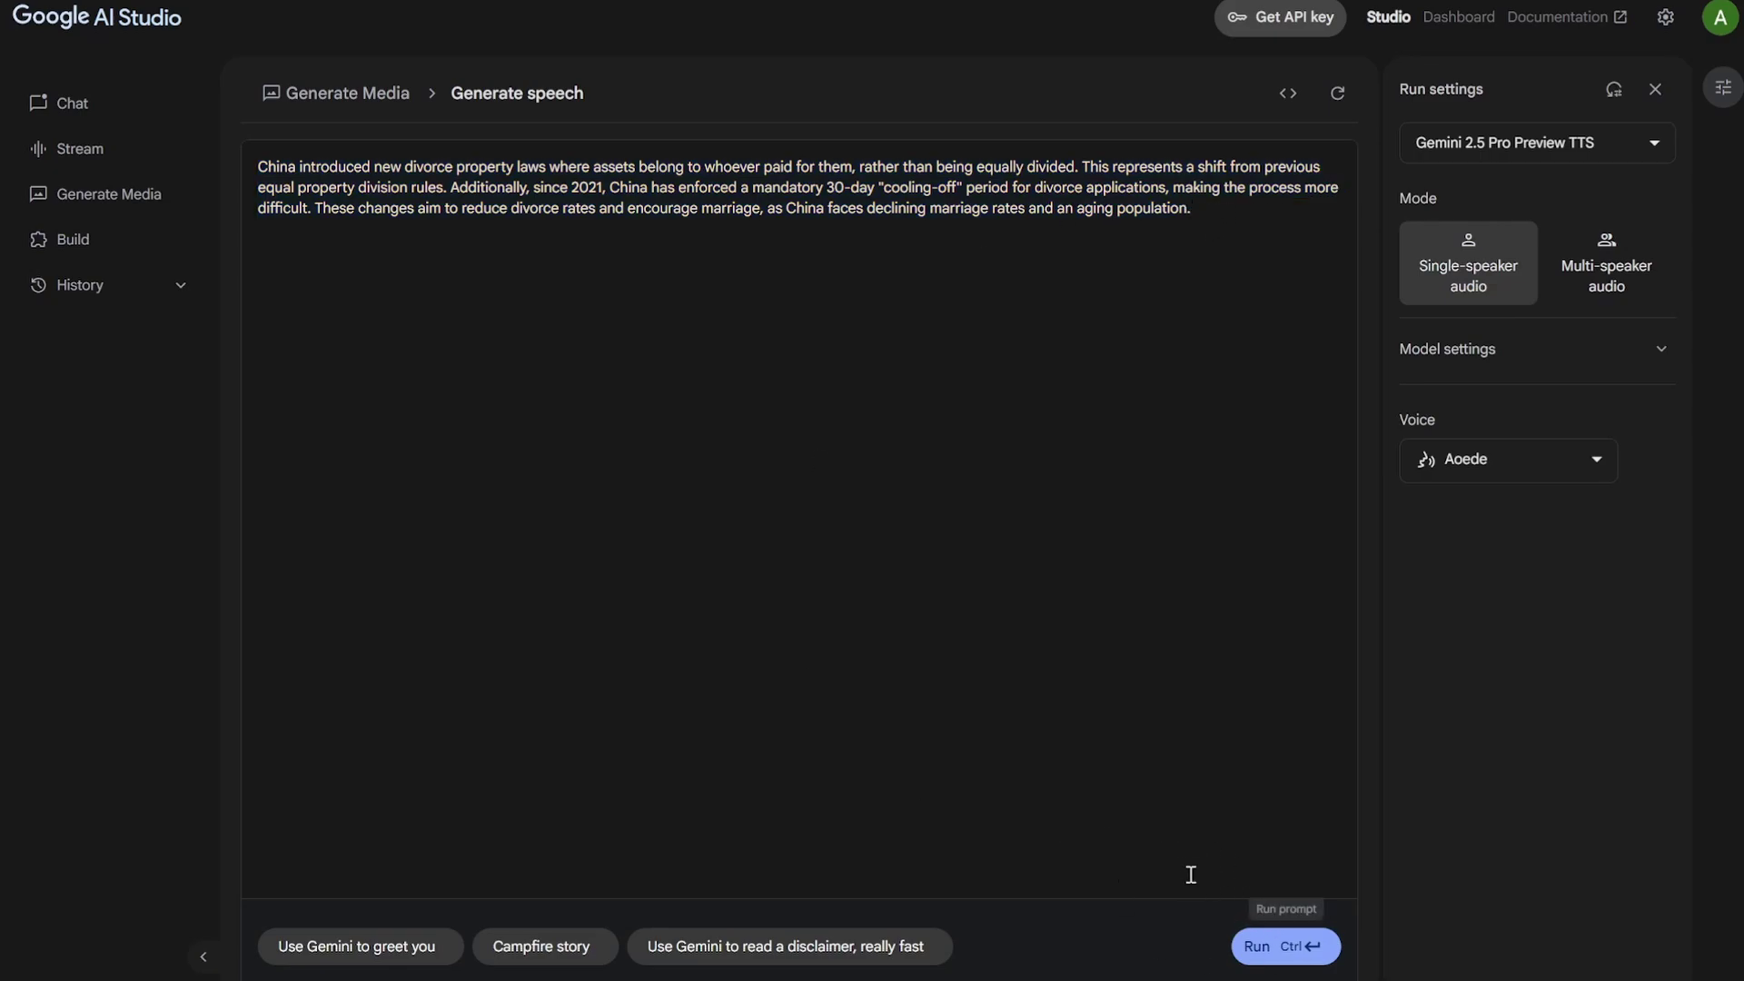
{"action": "left_click", "coordinate": [1281, 959]}
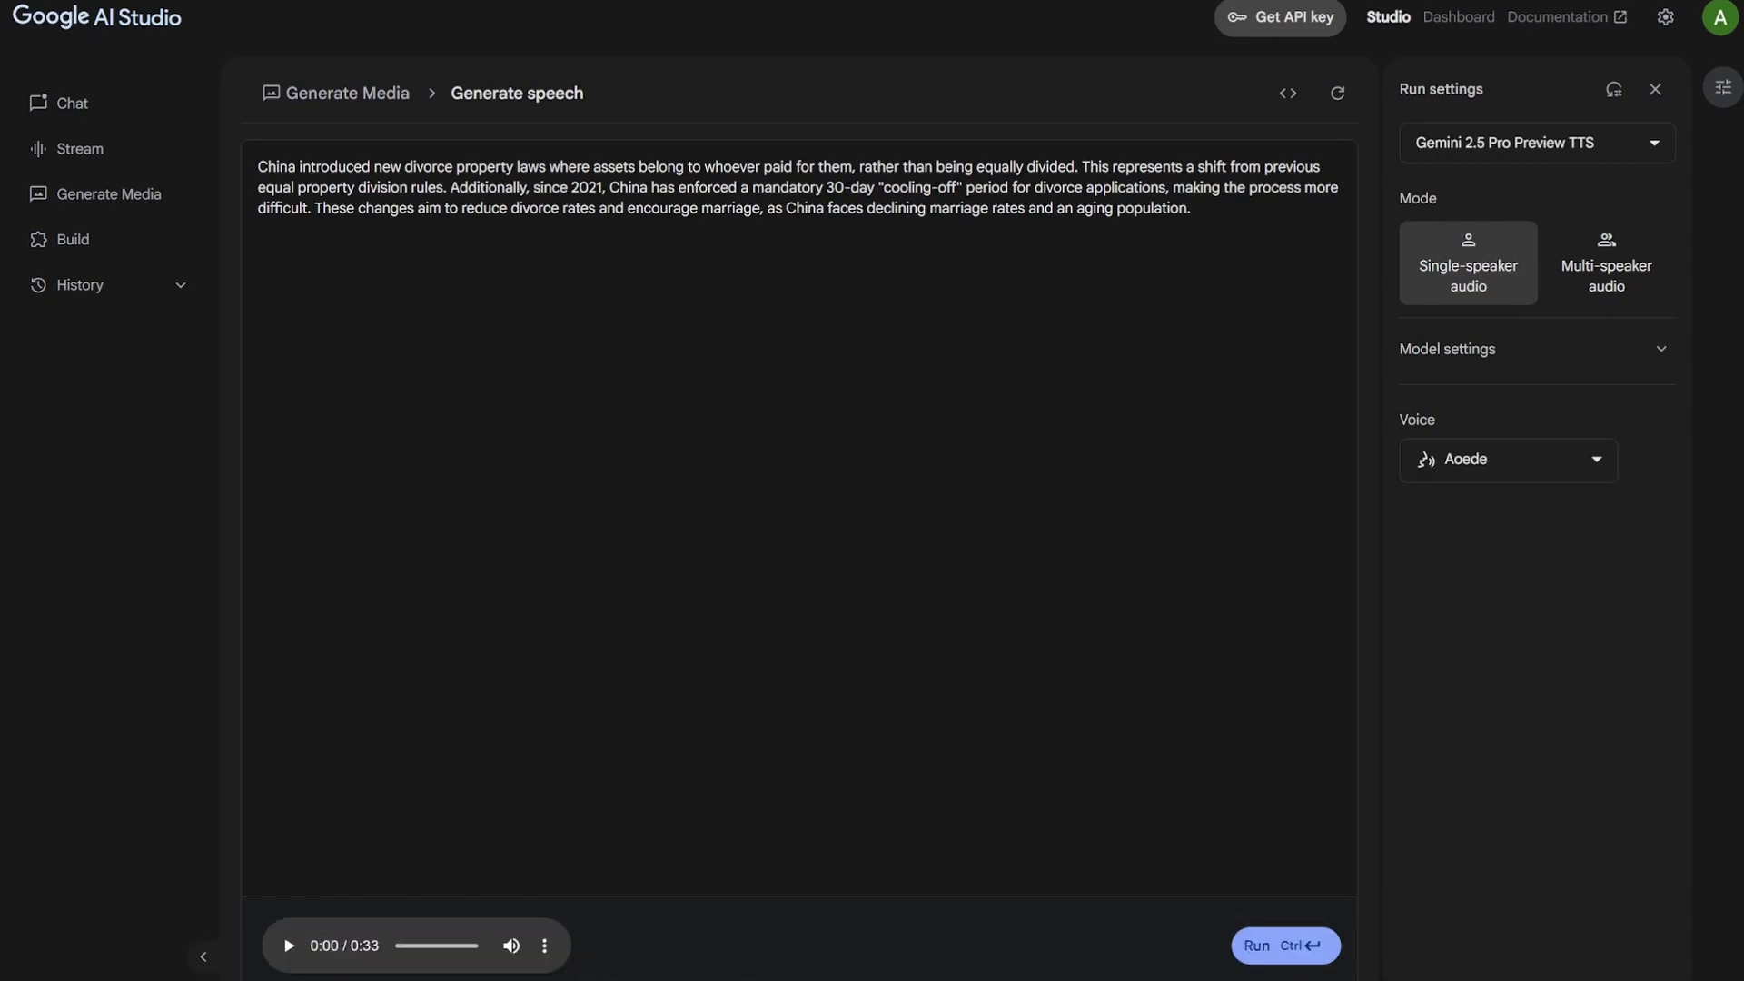
{"action": "left_click", "coordinate": [289, 948]}
Pause the speech clip at 0:10 and download it as an audio file
{"action": "left_click", "coordinate": [290, 949]}
{"action": "left_click", "coordinate": [544, 948]}
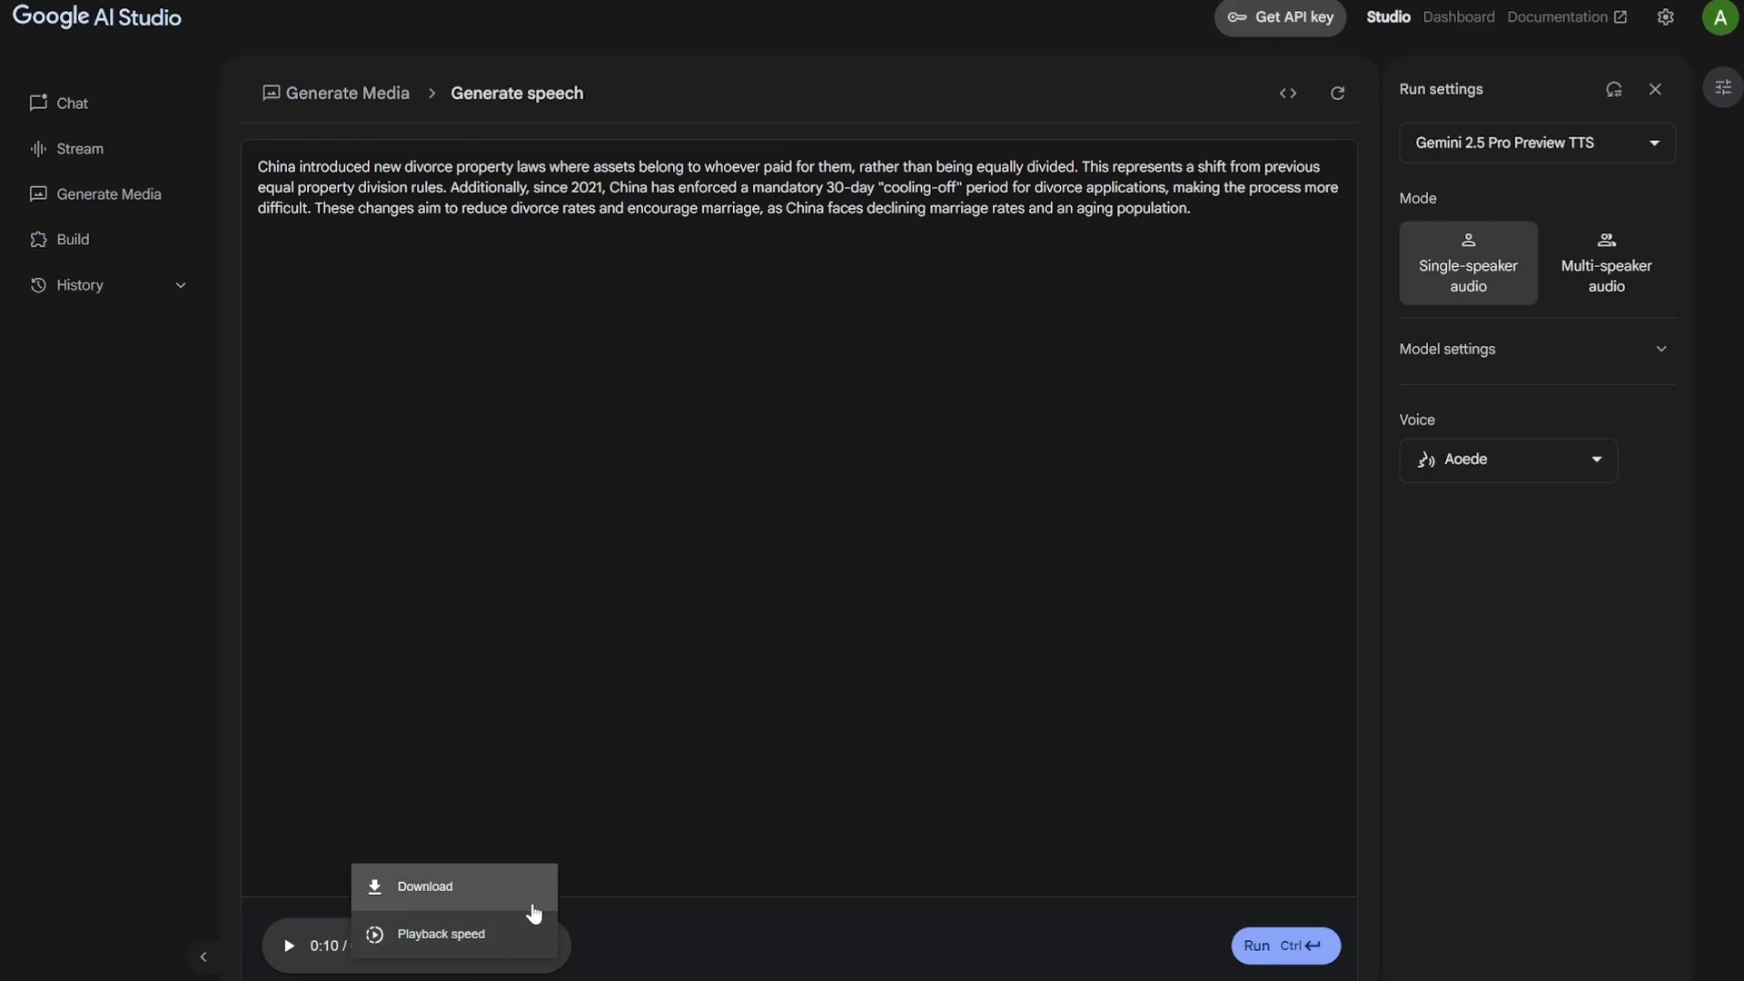
{"action": "left_click", "coordinate": [709, 830]}
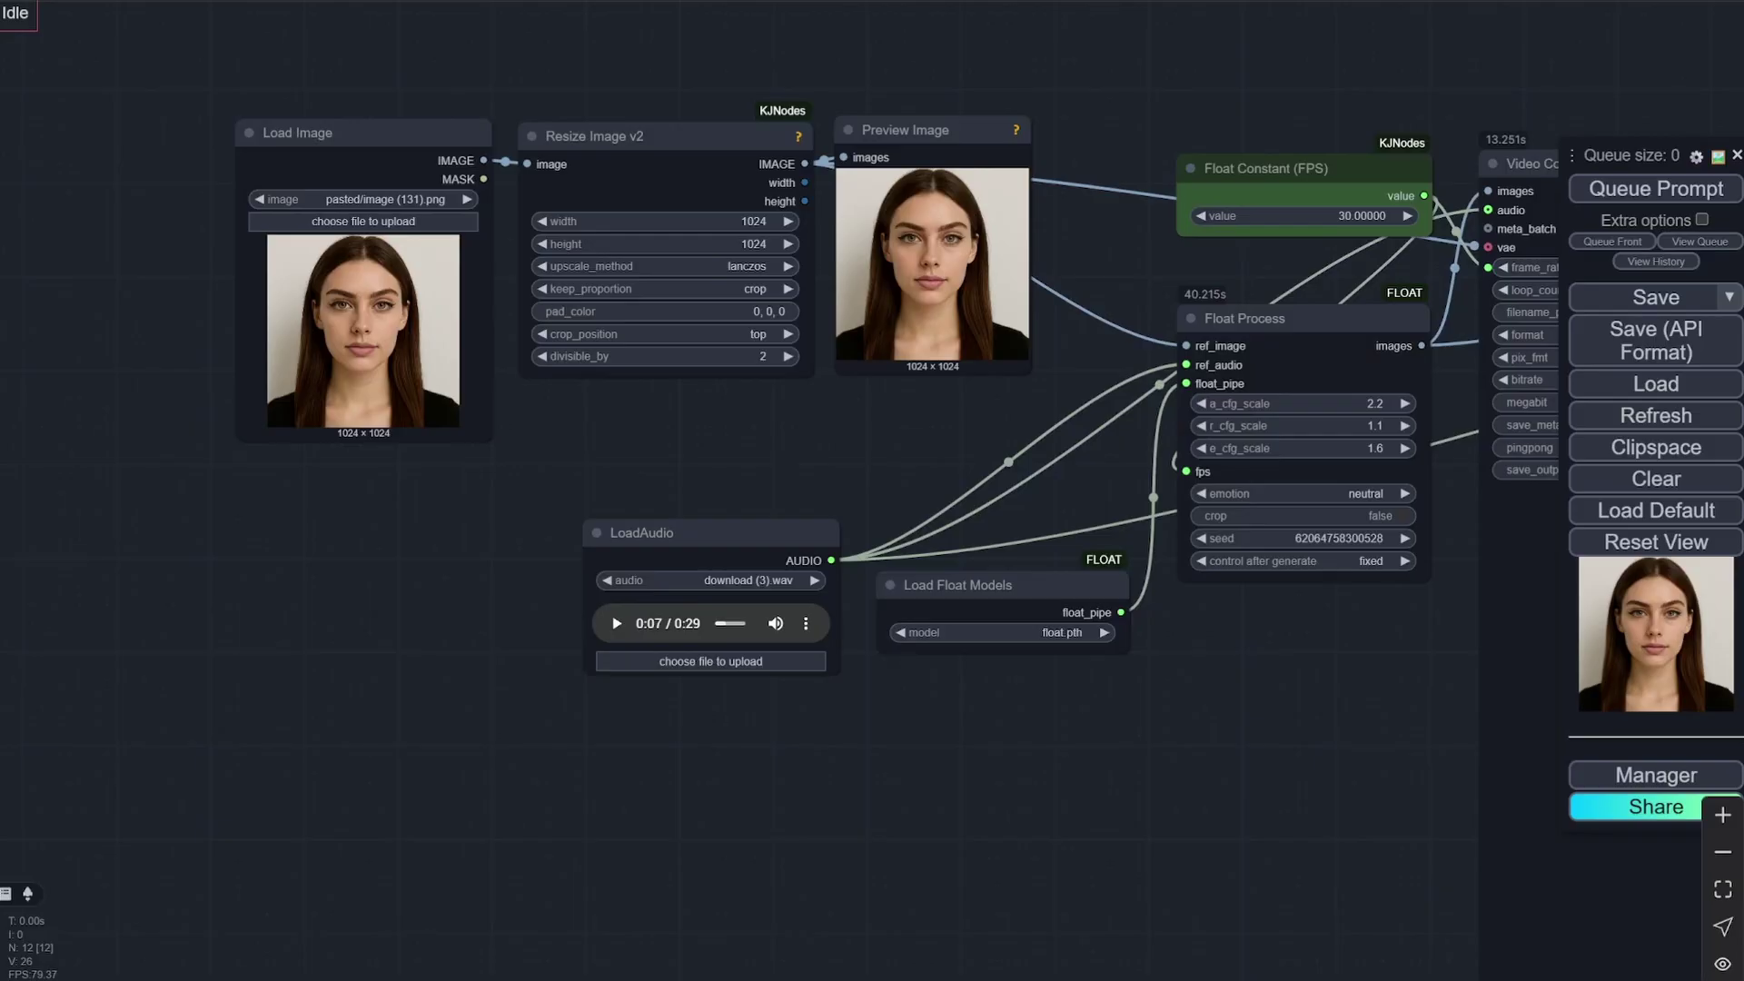
{"action": "scroll", "coordinate": [789, 687], "scroll_direction": "up", "scroll_amount": 10}
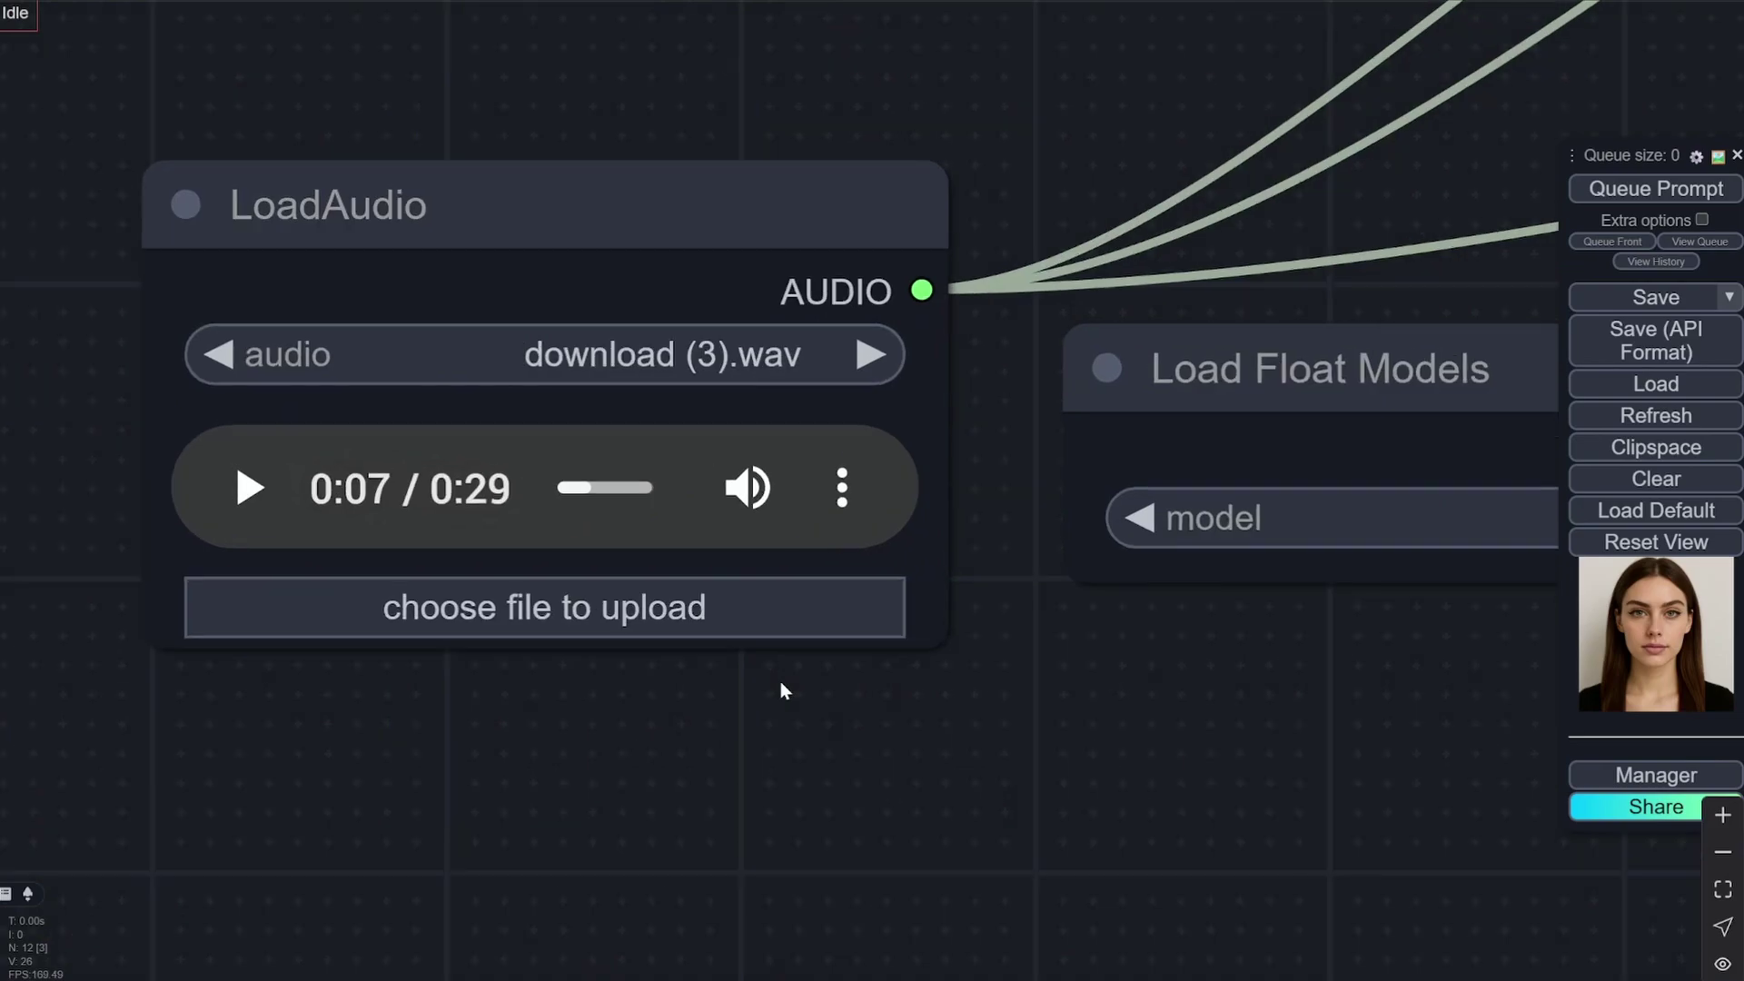
{"action": "scroll", "coordinate": [782, 683], "scroll_direction": "down", "scroll_amount": 1}
{"action": "left_click", "coordinate": [842, 510]}
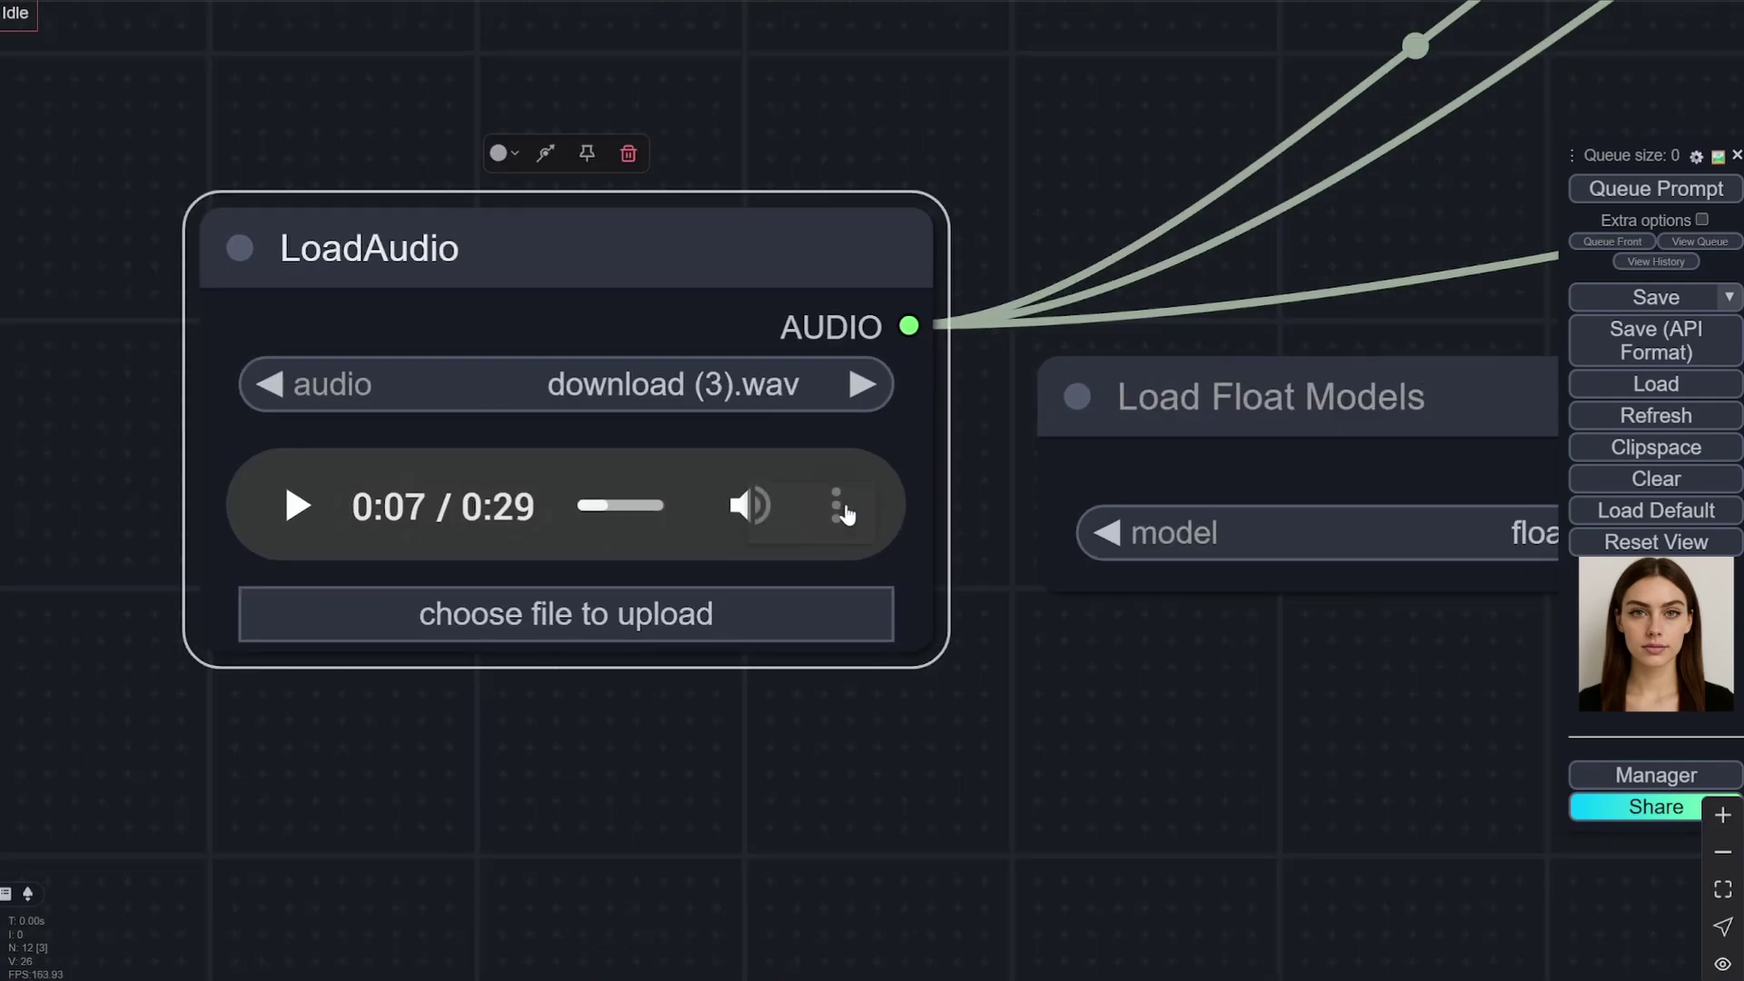
{"action": "left_click", "coordinate": [908, 611]}
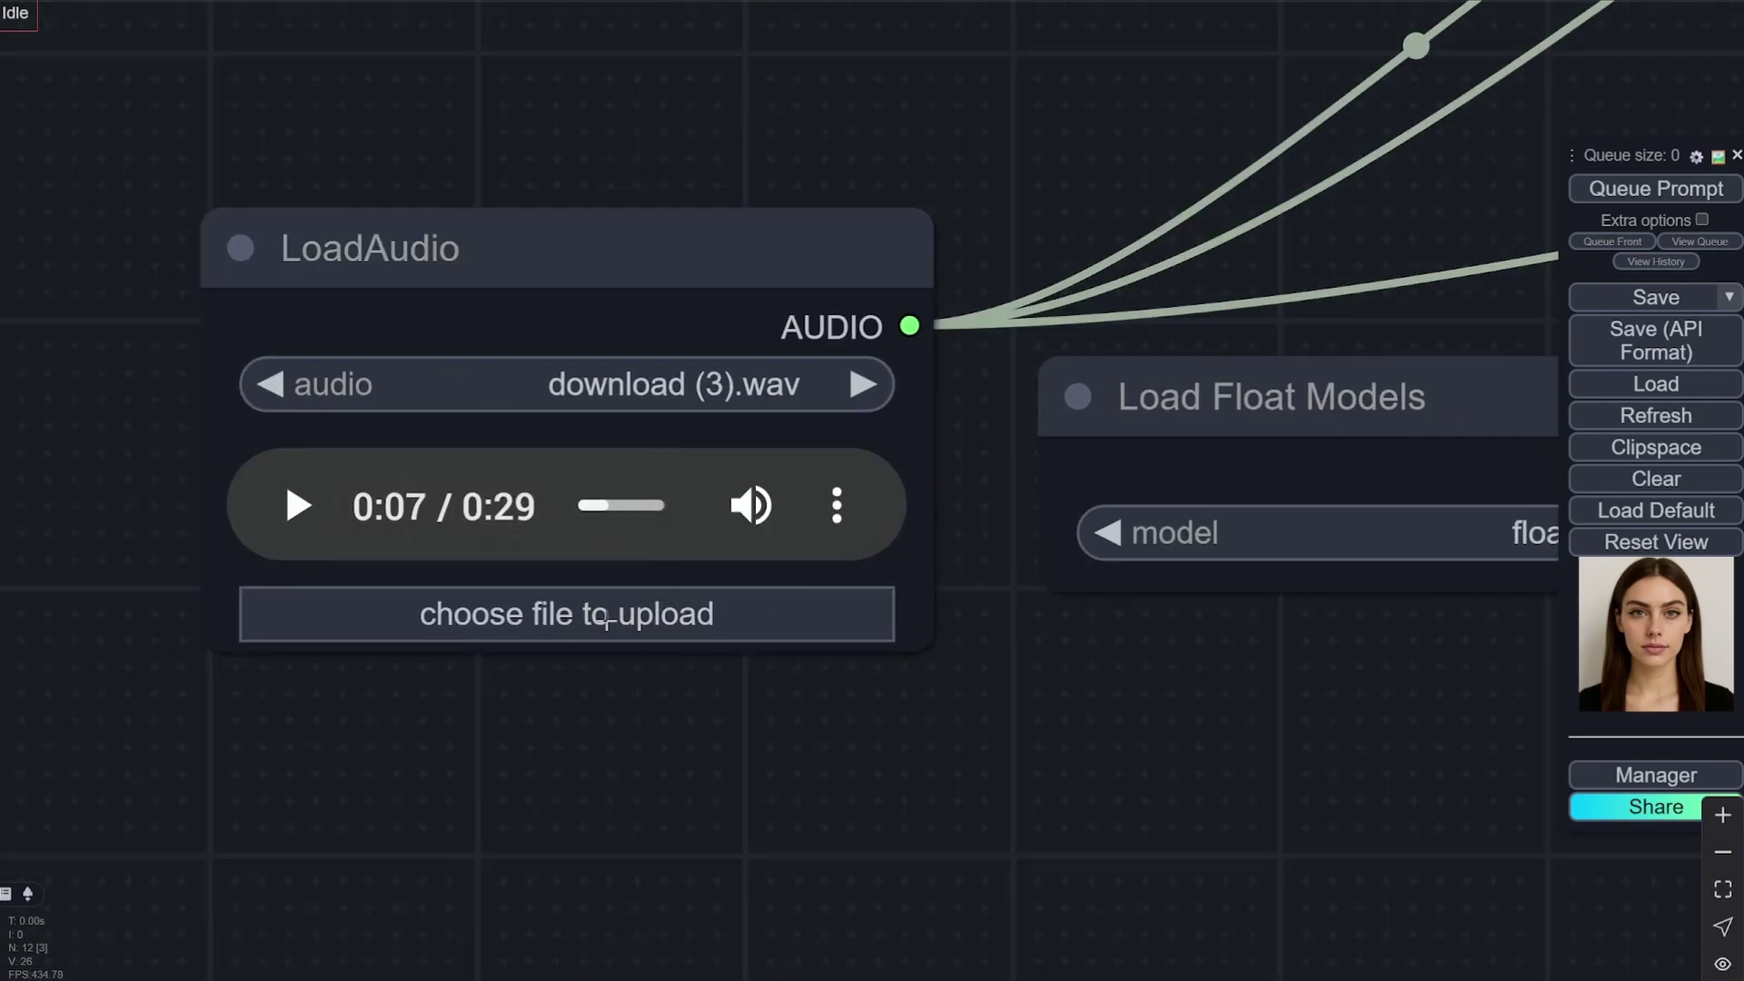
{"action": "scroll", "coordinate": [600, 618], "scroll_direction": "down", "scroll_amount": 9}
{"action": "scroll", "coordinate": [586, 623], "scroll_direction": "up", "scroll_amount": 7}
{"action": "scroll", "coordinate": [636, 672], "scroll_direction": "down", "scroll_amount": 5}
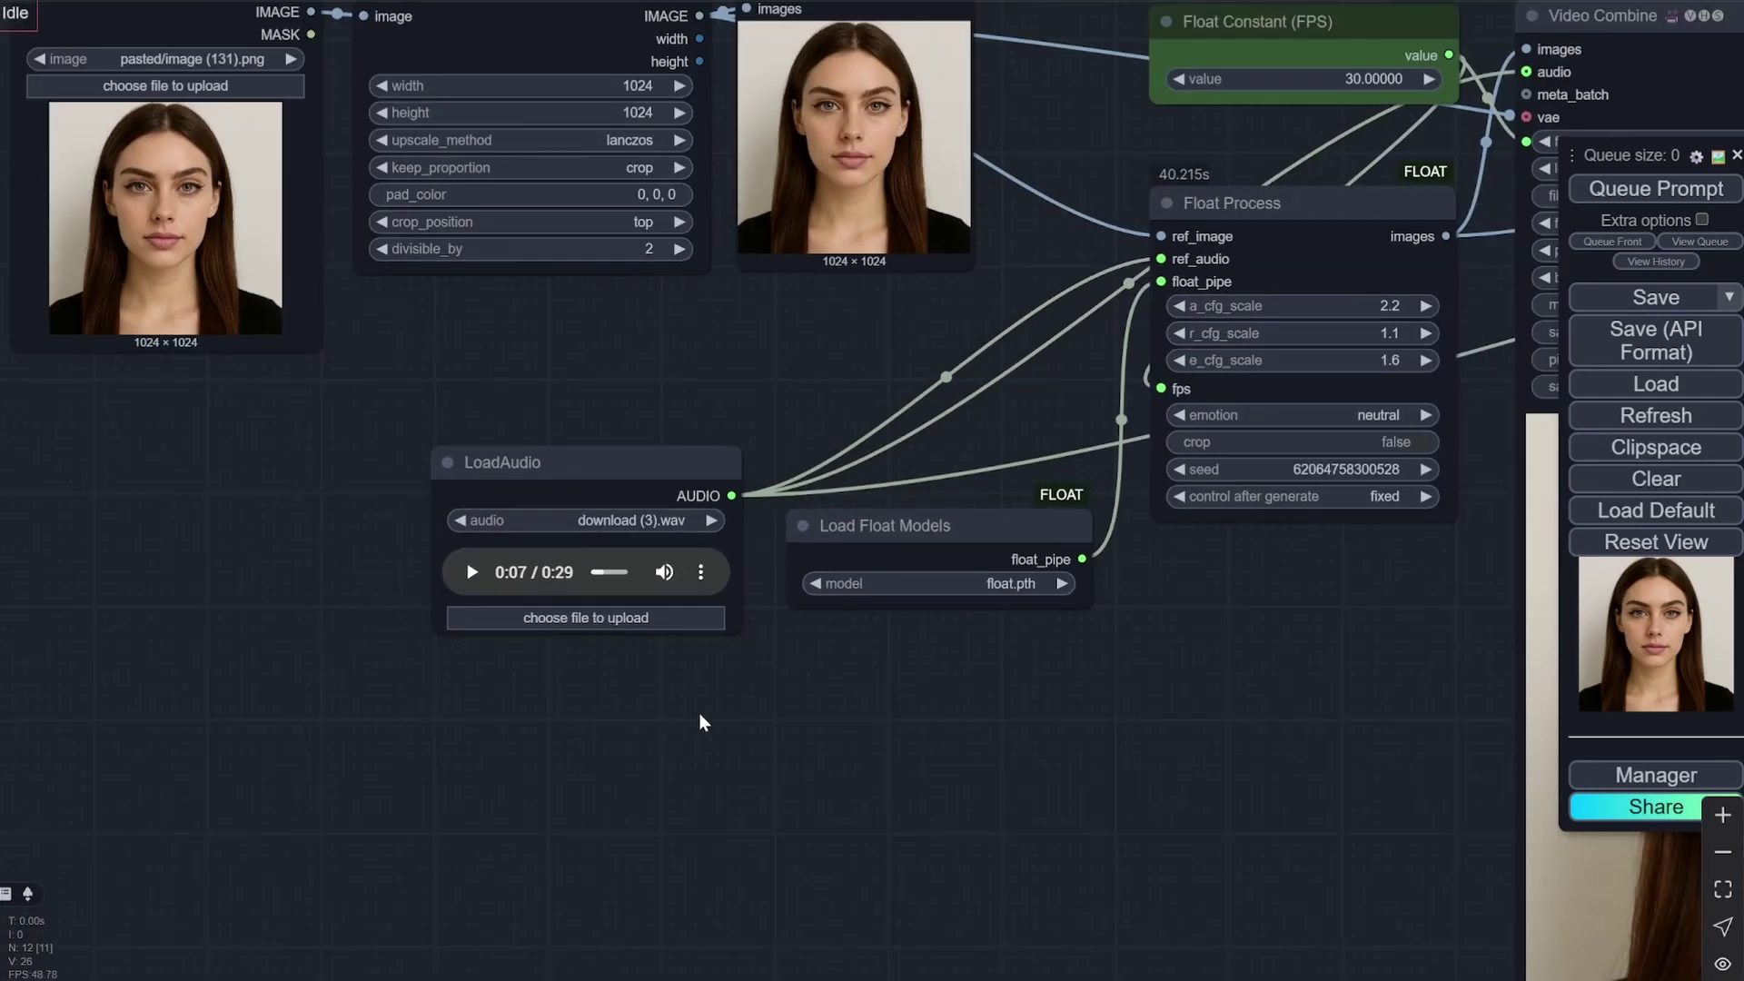
{"action": "scroll", "coordinate": [650, 530], "scroll_direction": "down", "scroll_amount": 7}
{"action": "scroll", "coordinate": [381, 506], "scroll_direction": "up", "scroll_amount": 15}
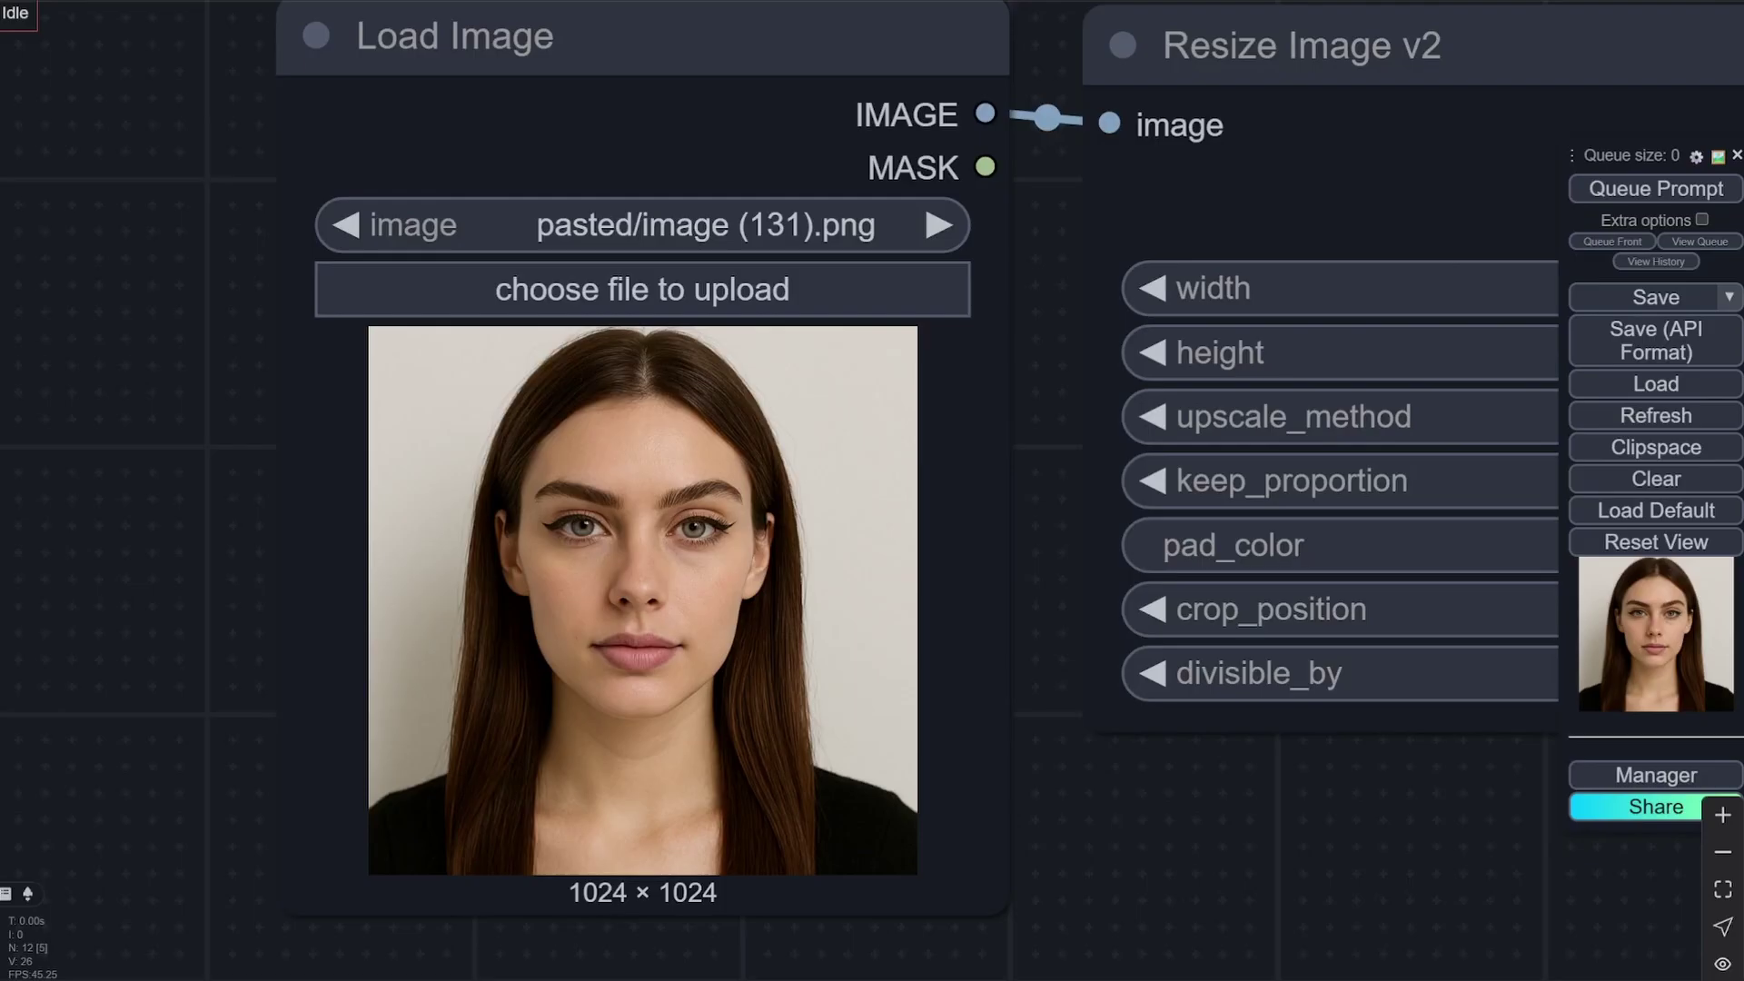
Pan and zoom across the FLOAT workflow, ending on the Video Combine talking-face preview
{"action": "scroll", "coordinate": [252, 182], "scroll_direction": "down", "scroll_amount": 7}
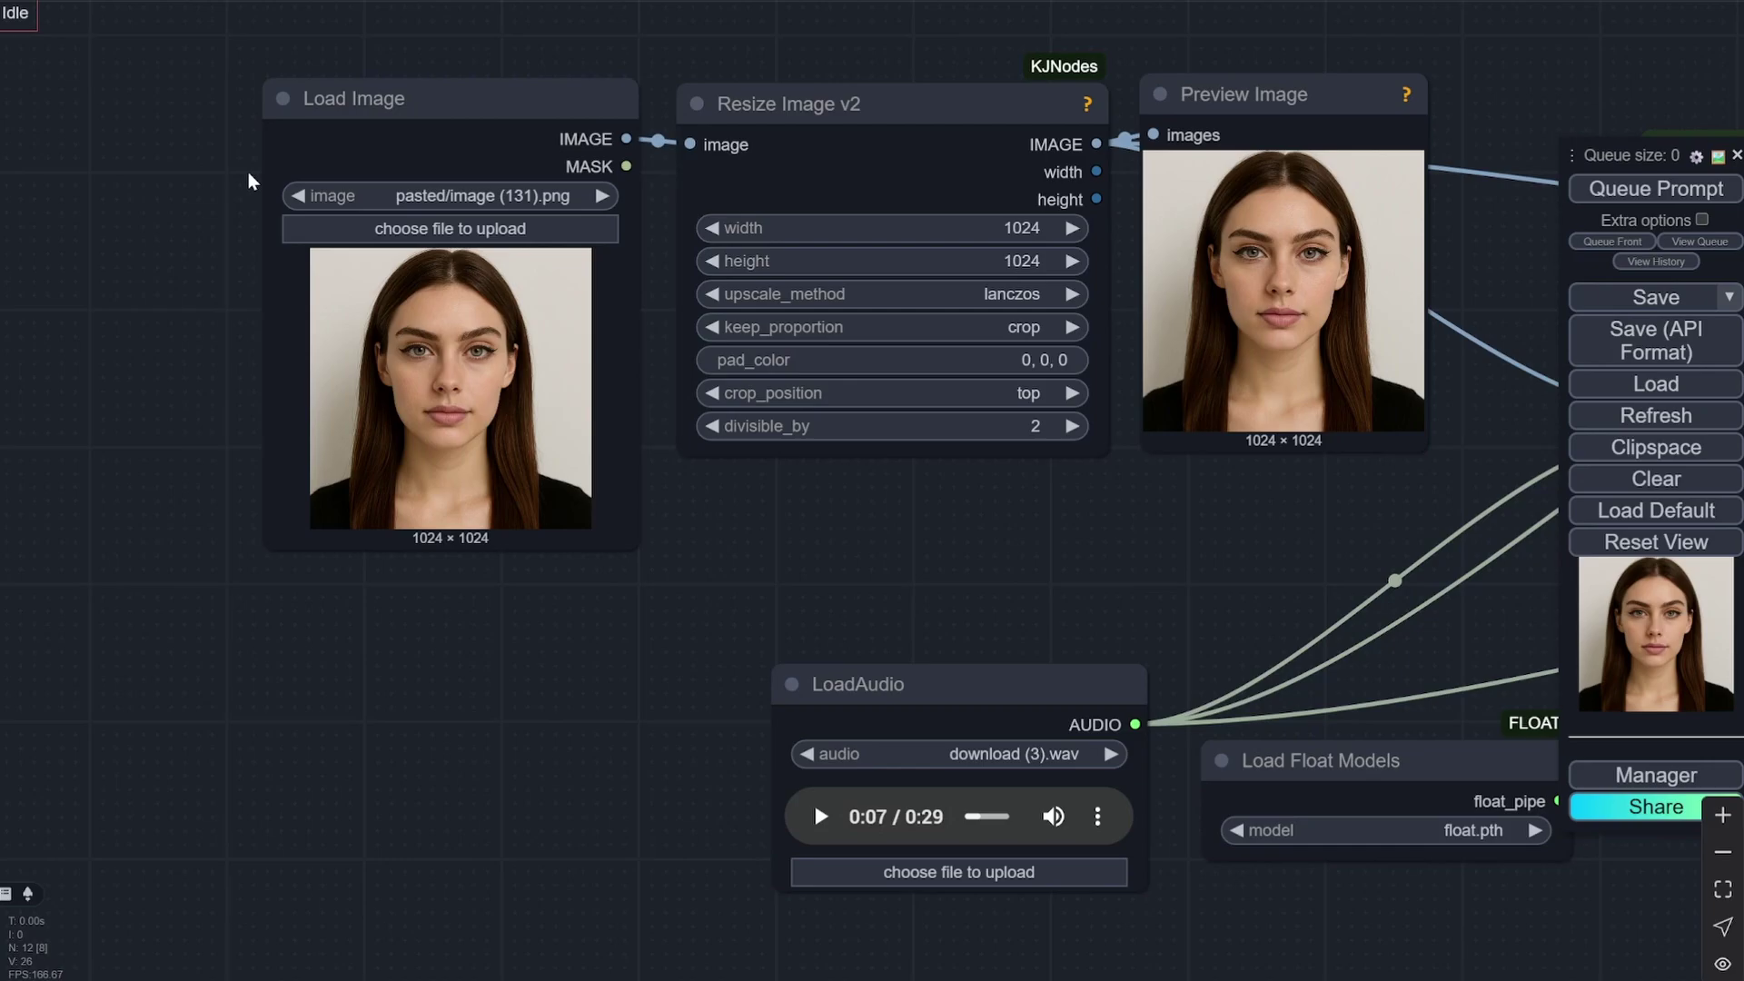
{"action": "left_click_drag", "start_coordinate": [1149, 542], "coordinate": [721, 582]}
{"action": "scroll", "coordinate": [690, 586], "scroll_direction": "down", "scroll_amount": 4}
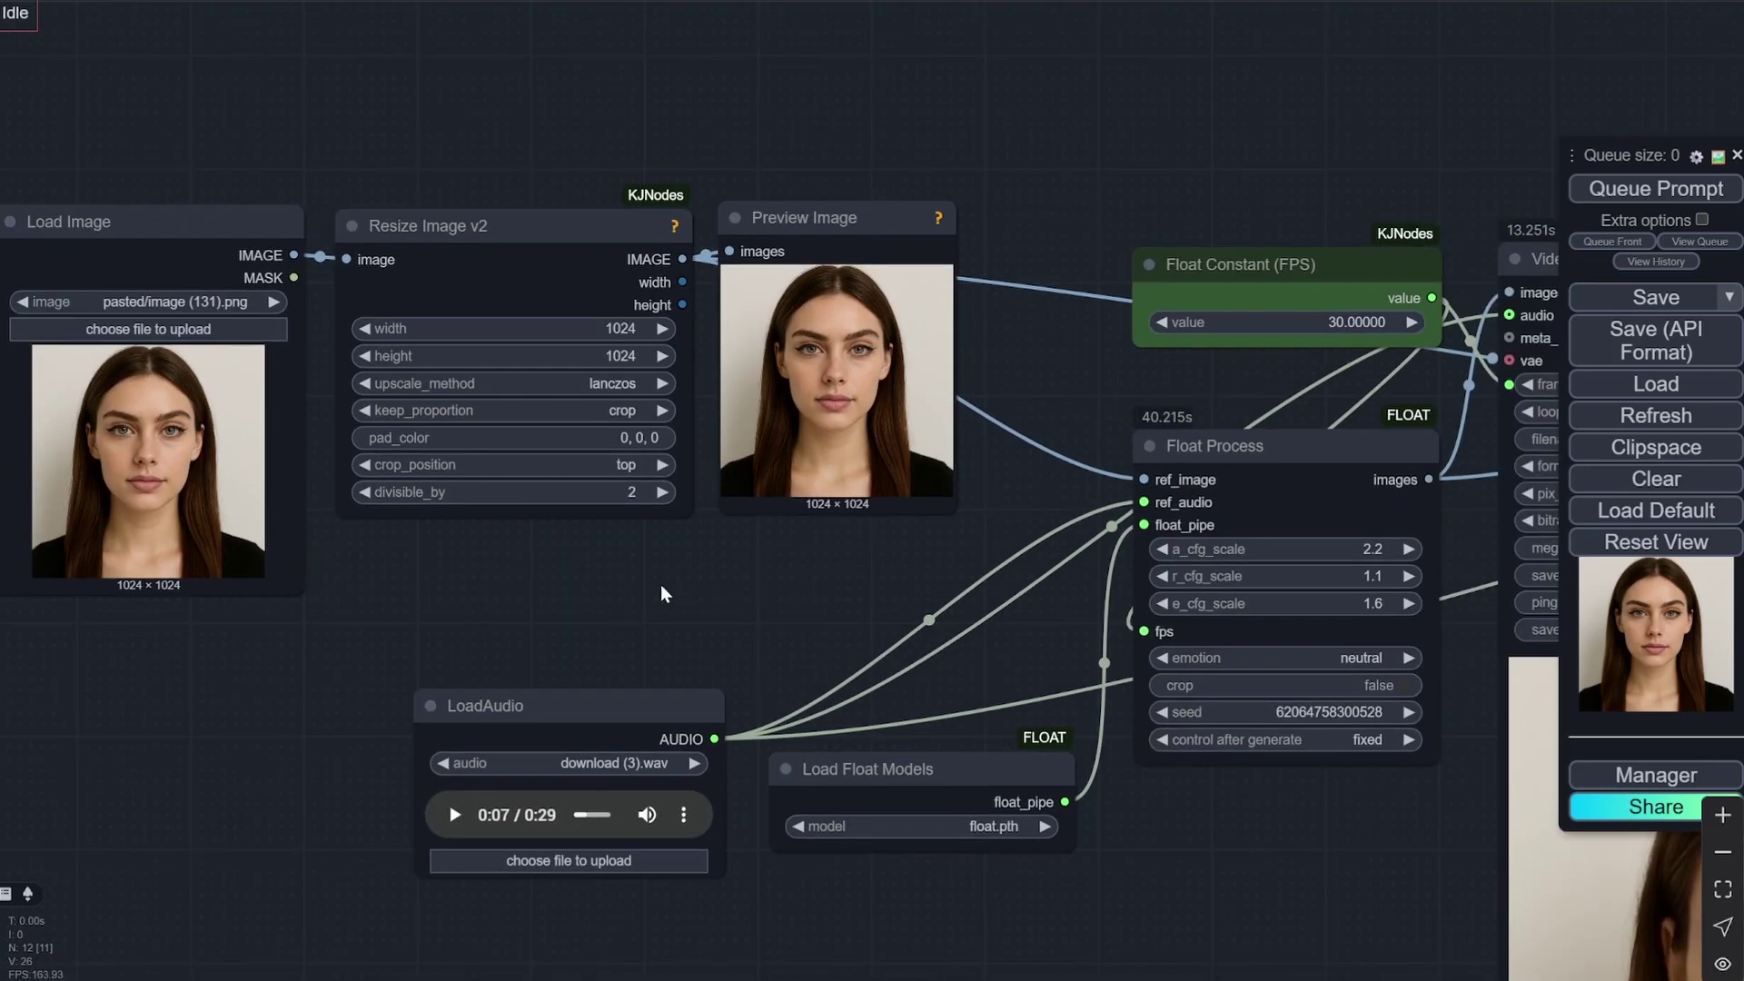
{"action": "scroll", "coordinate": [572, 592], "scroll_direction": "up", "scroll_amount": 7}
{"action": "left_click_drag", "start_coordinate": [569, 586], "coordinate": [427, 522]}
{"action": "scroll", "coordinate": [448, 537], "scroll_direction": "down", "scroll_amount": 4}
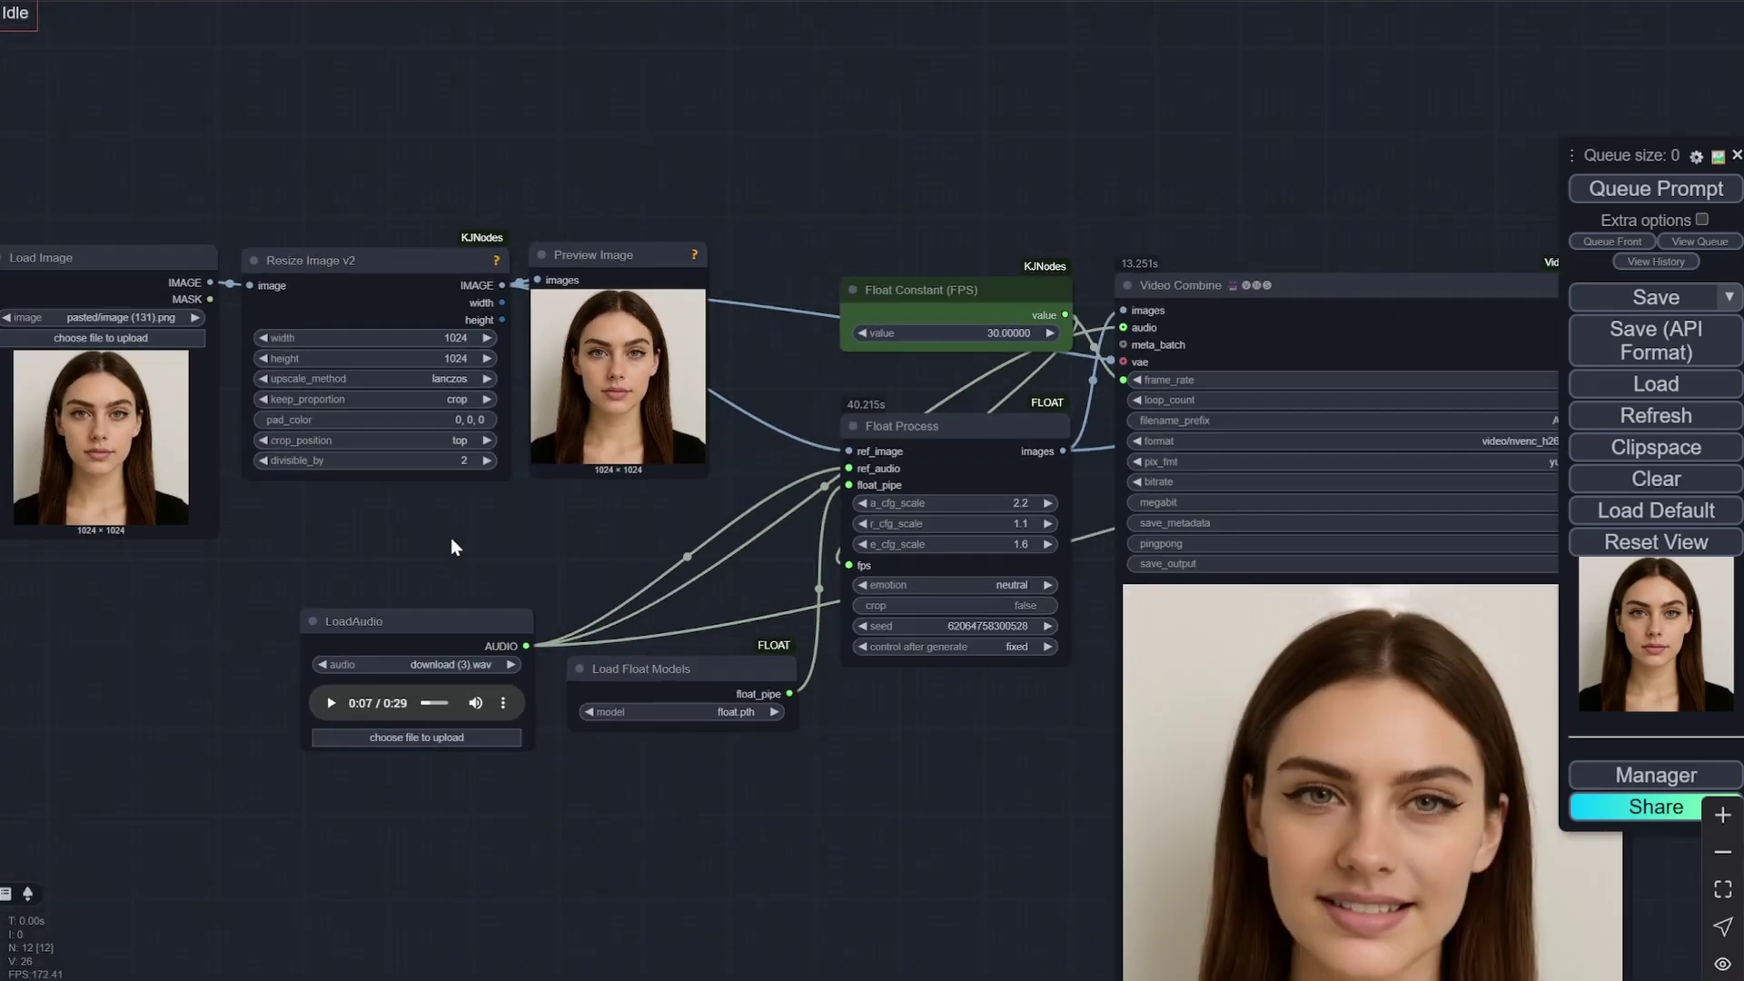
{"action": "left_click_drag", "start_coordinate": [970, 784], "coordinate": [724, 388]}
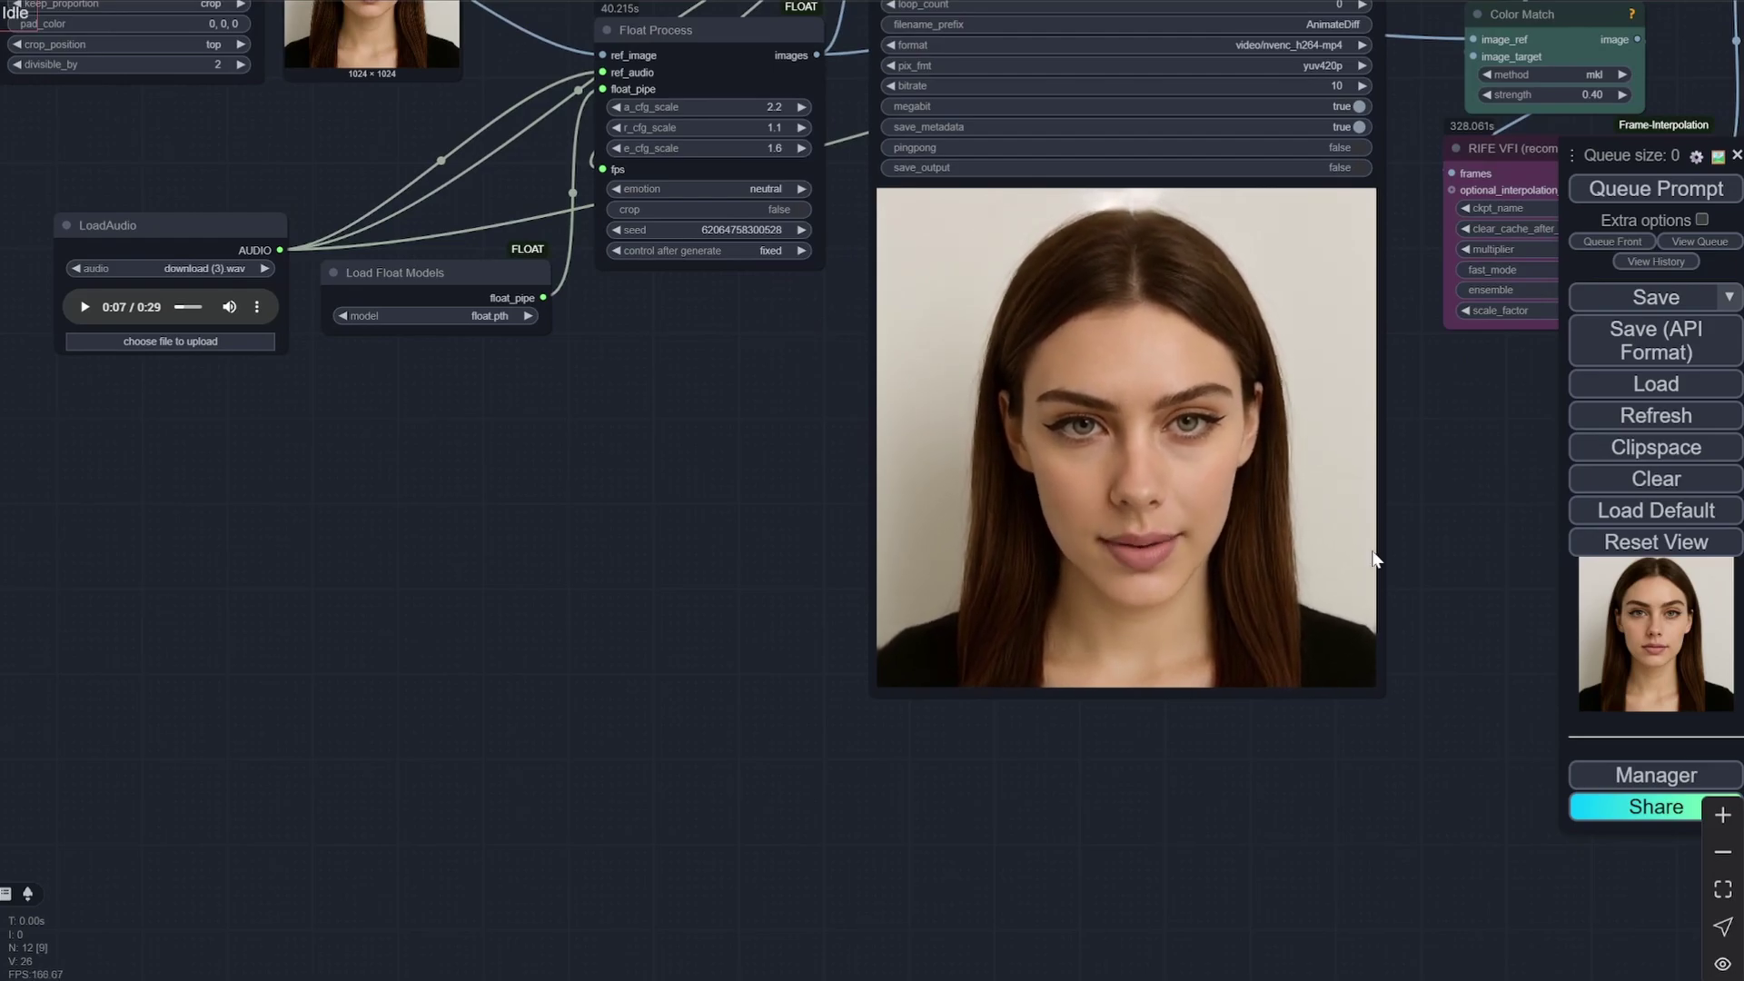
{"action": "scroll", "coordinate": [488, 537], "scroll_direction": "down", "scroll_amount": 6}
{"action": "left_click_drag", "start_coordinate": [409, 526], "coordinate": [895, 623]}
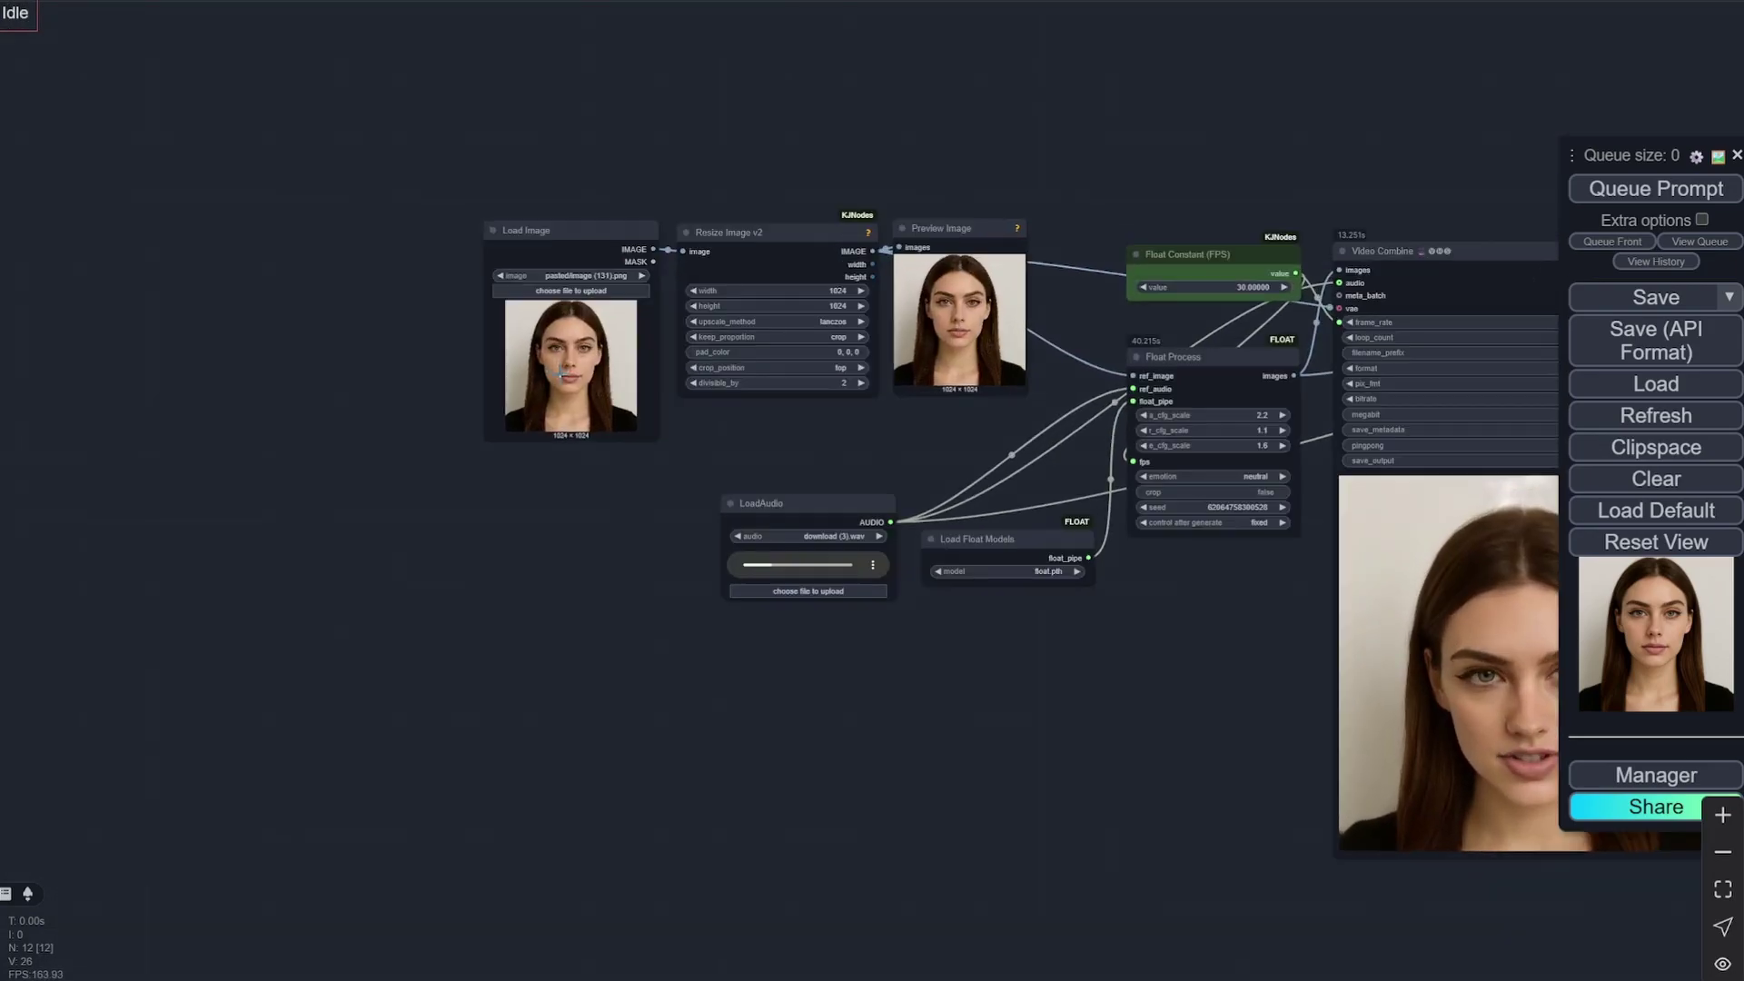
{"action": "scroll", "coordinate": [836, 454], "scroll_direction": "up", "scroll_amount": 8}
{"action": "scroll", "coordinate": [650, 587], "scroll_direction": "up", "scroll_amount": 2}
{"action": "scroll", "coordinate": [635, 654], "scroll_direction": "right", "scroll_amount": 4}
{"action": "scroll", "coordinate": [508, 509], "scroll_direction": "left", "scroll_amount": 3}
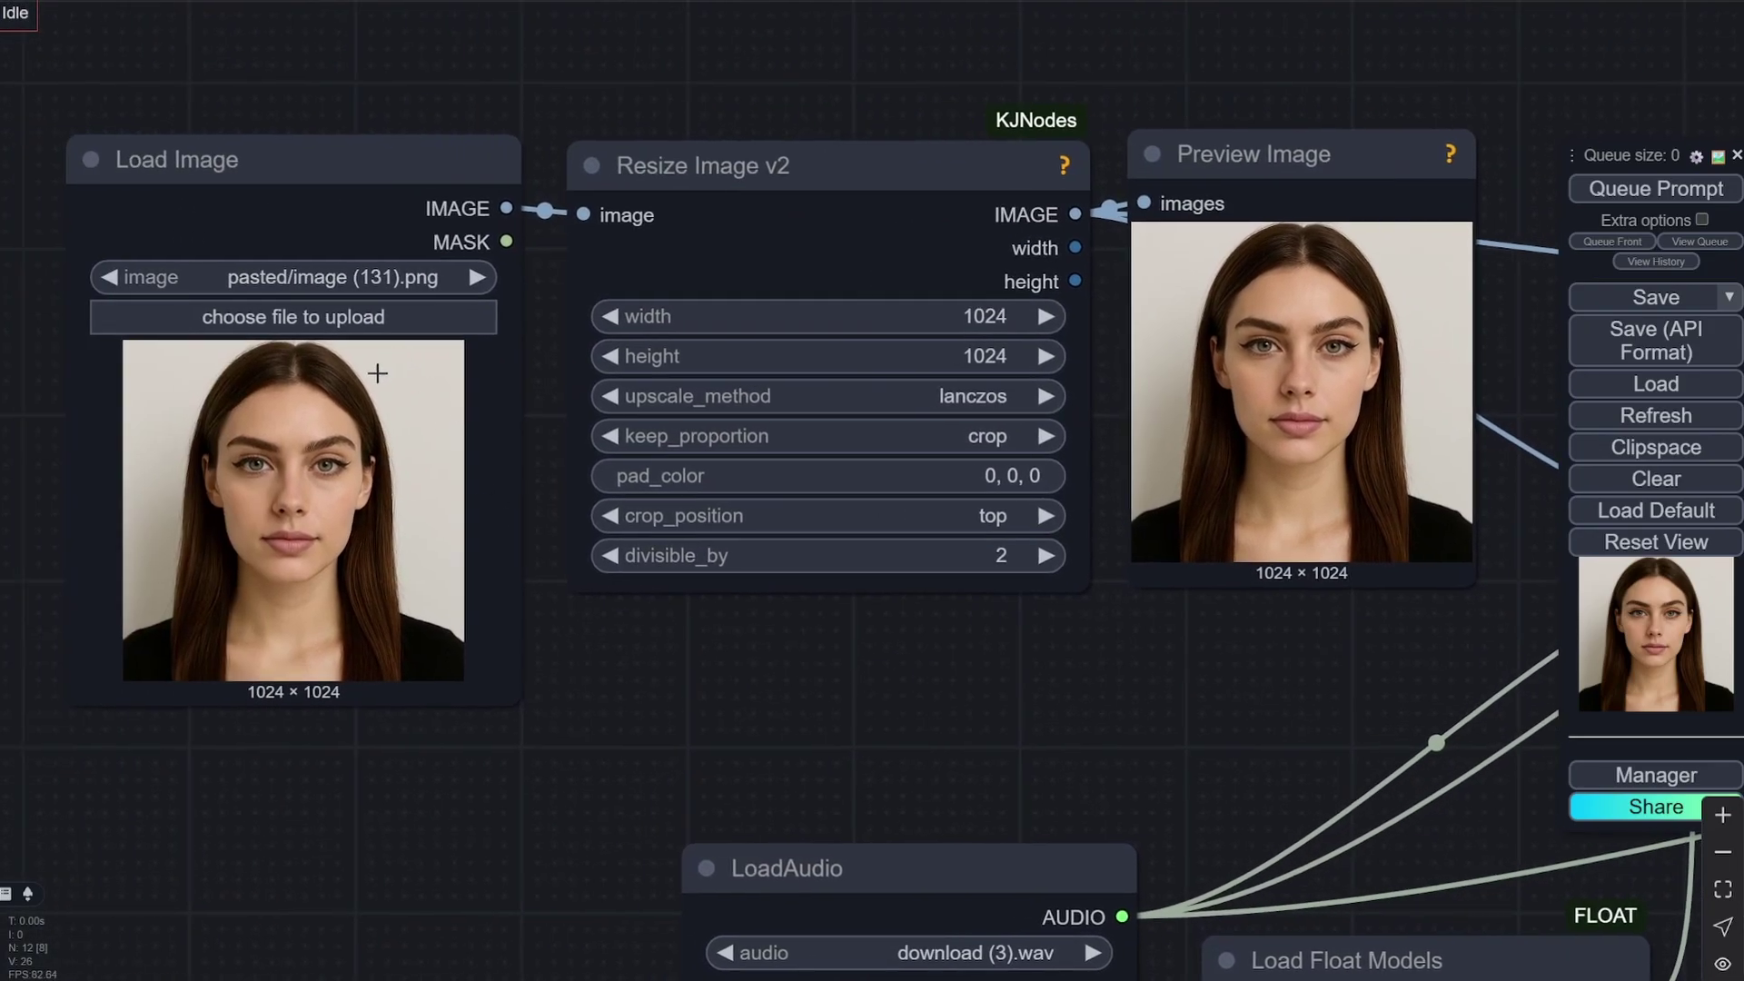
{"action": "scroll", "coordinate": [363, 322], "scroll_direction": "down", "scroll_amount": 5}
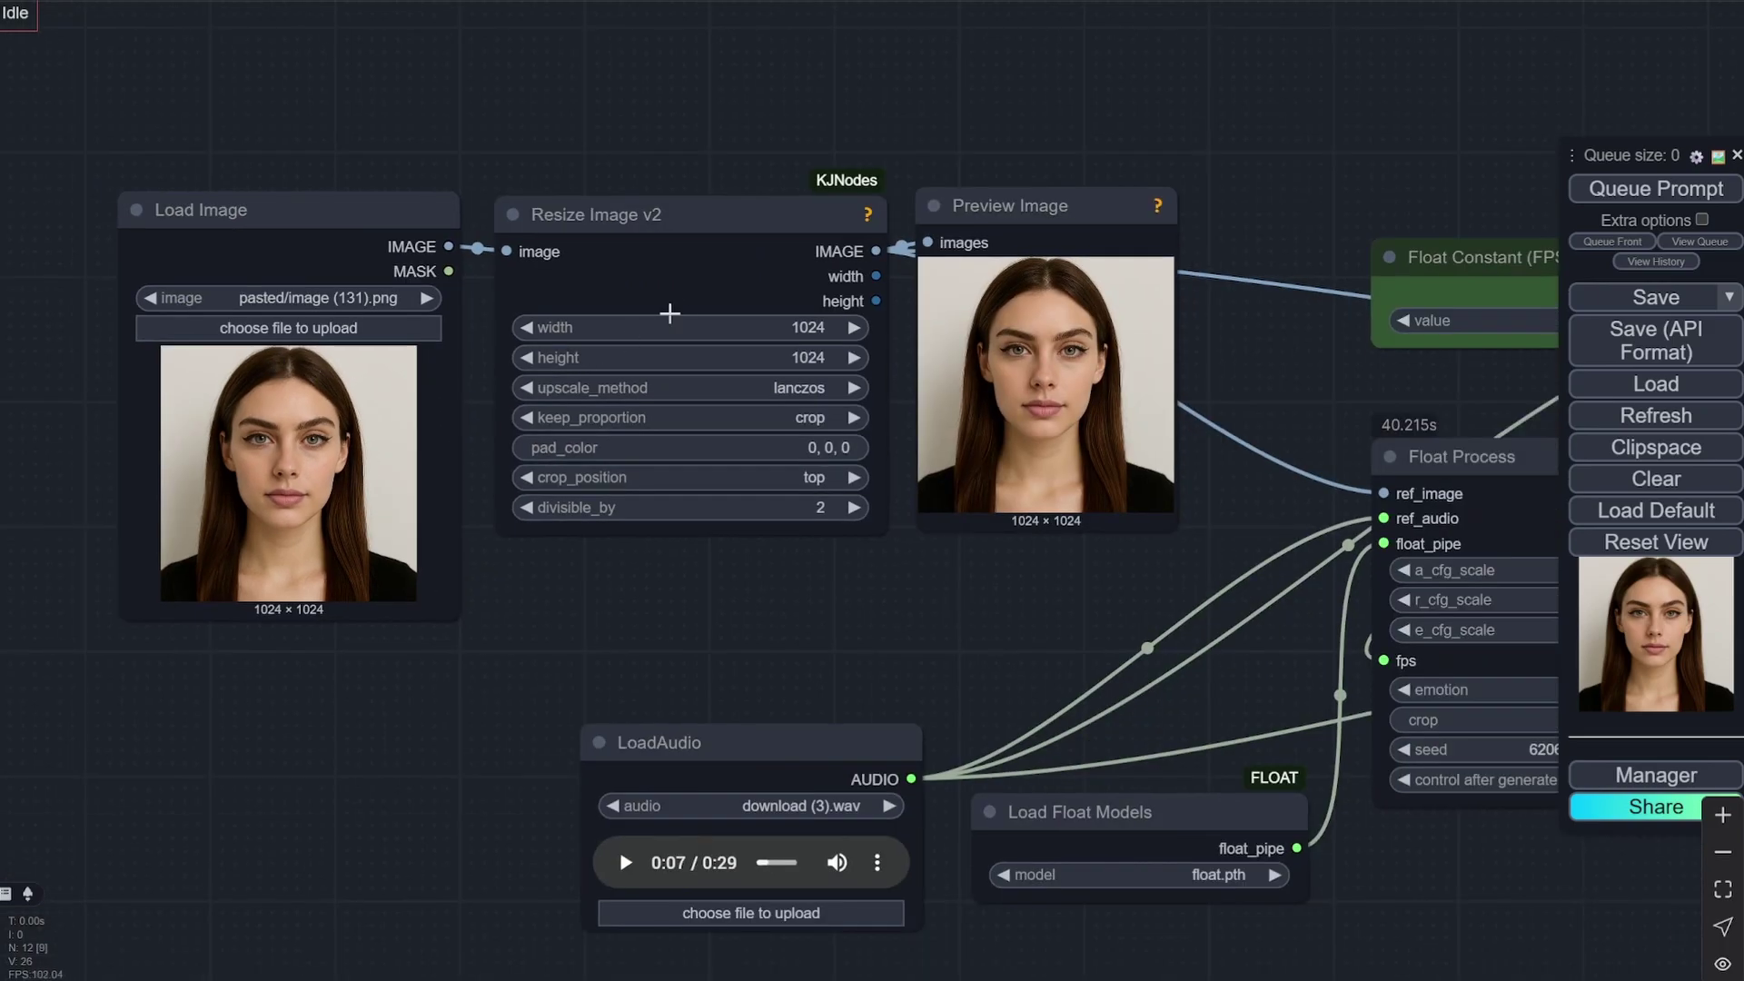
{"action": "scroll", "coordinate": [715, 281], "scroll_direction": "up", "scroll_amount": 6}
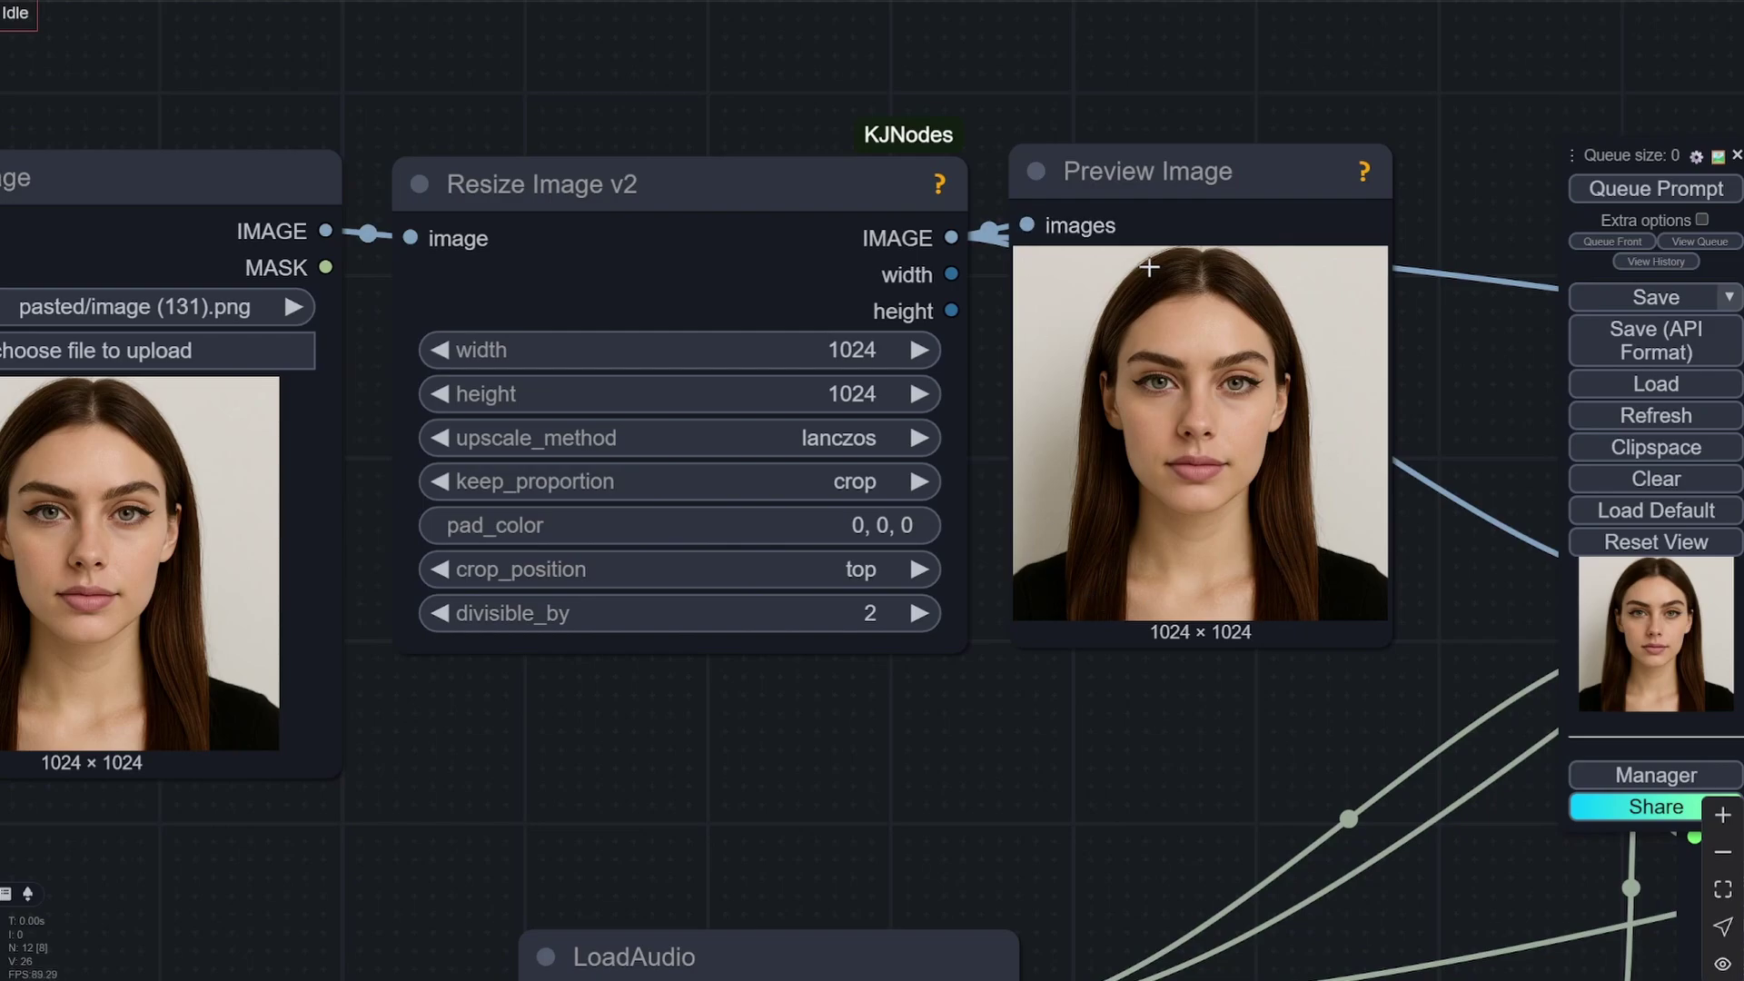
{"action": "scroll", "coordinate": [1140, 410], "scroll_direction": "down", "scroll_amount": 4}
{"action": "left_click_drag", "start_coordinate": [735, 627], "coordinate": [849, 545]}
{"action": "scroll", "coordinate": [849, 545], "scroll_direction": "up", "scroll_amount": 3}
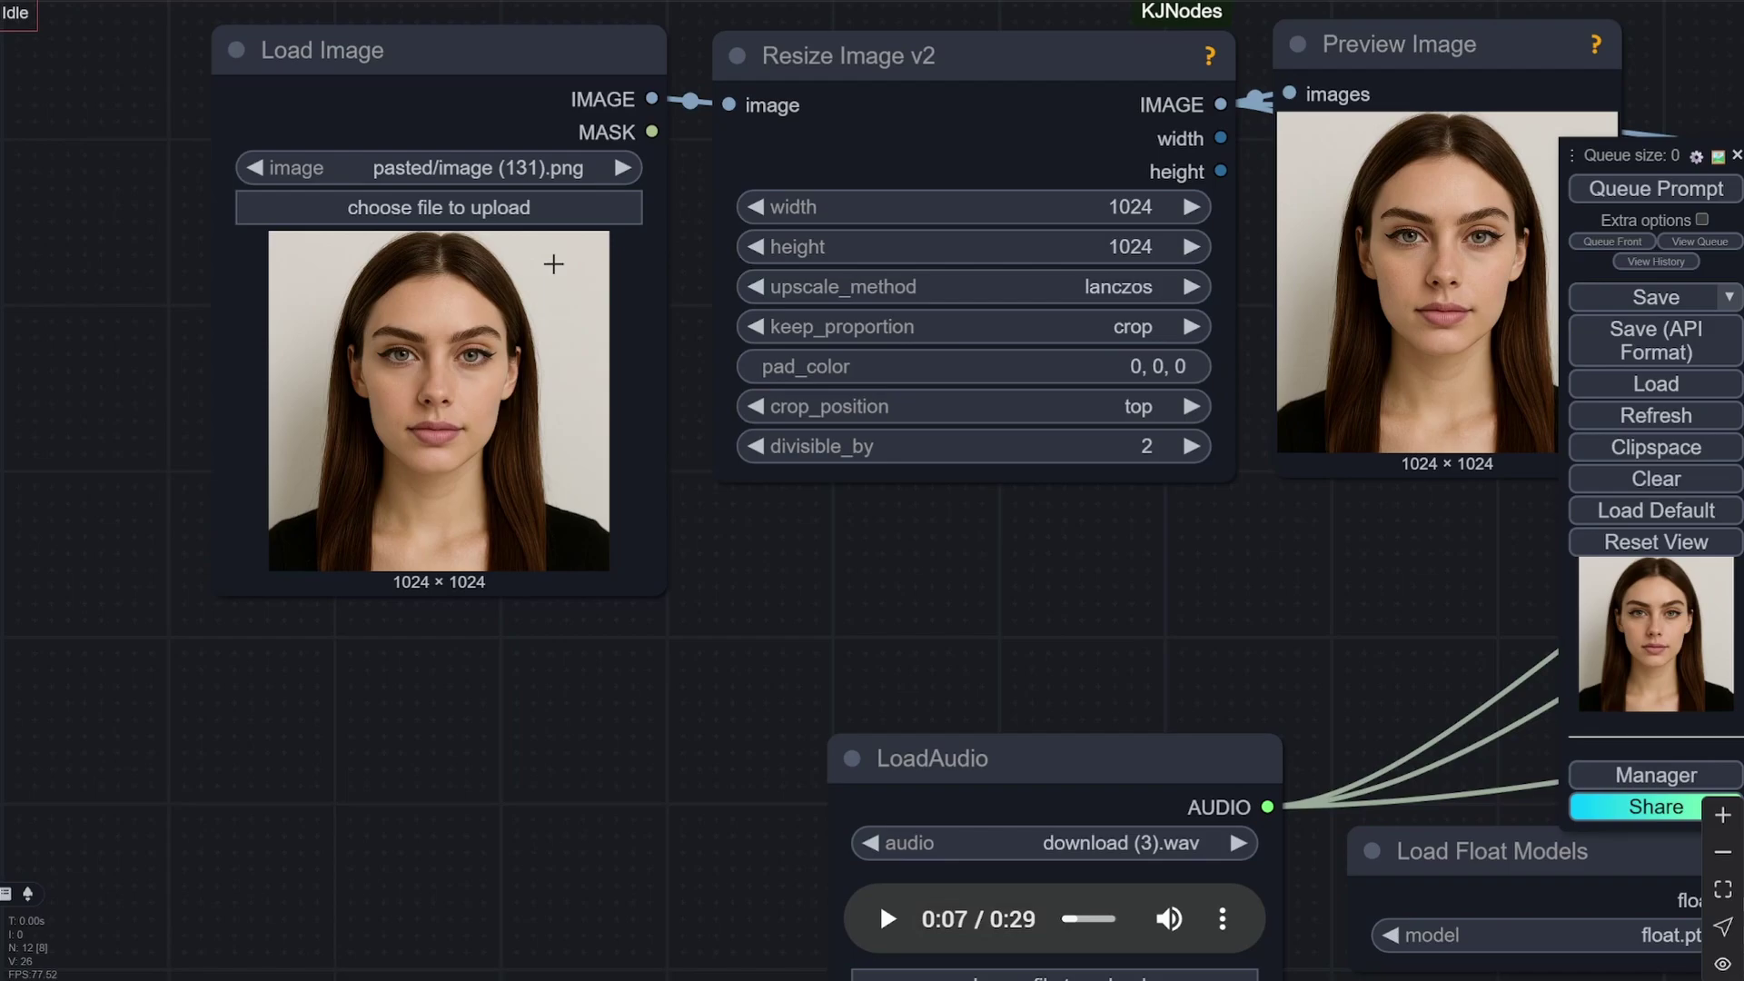
{"action": "scroll", "coordinate": [366, 600], "scroll_direction": "down", "scroll_amount": 4}
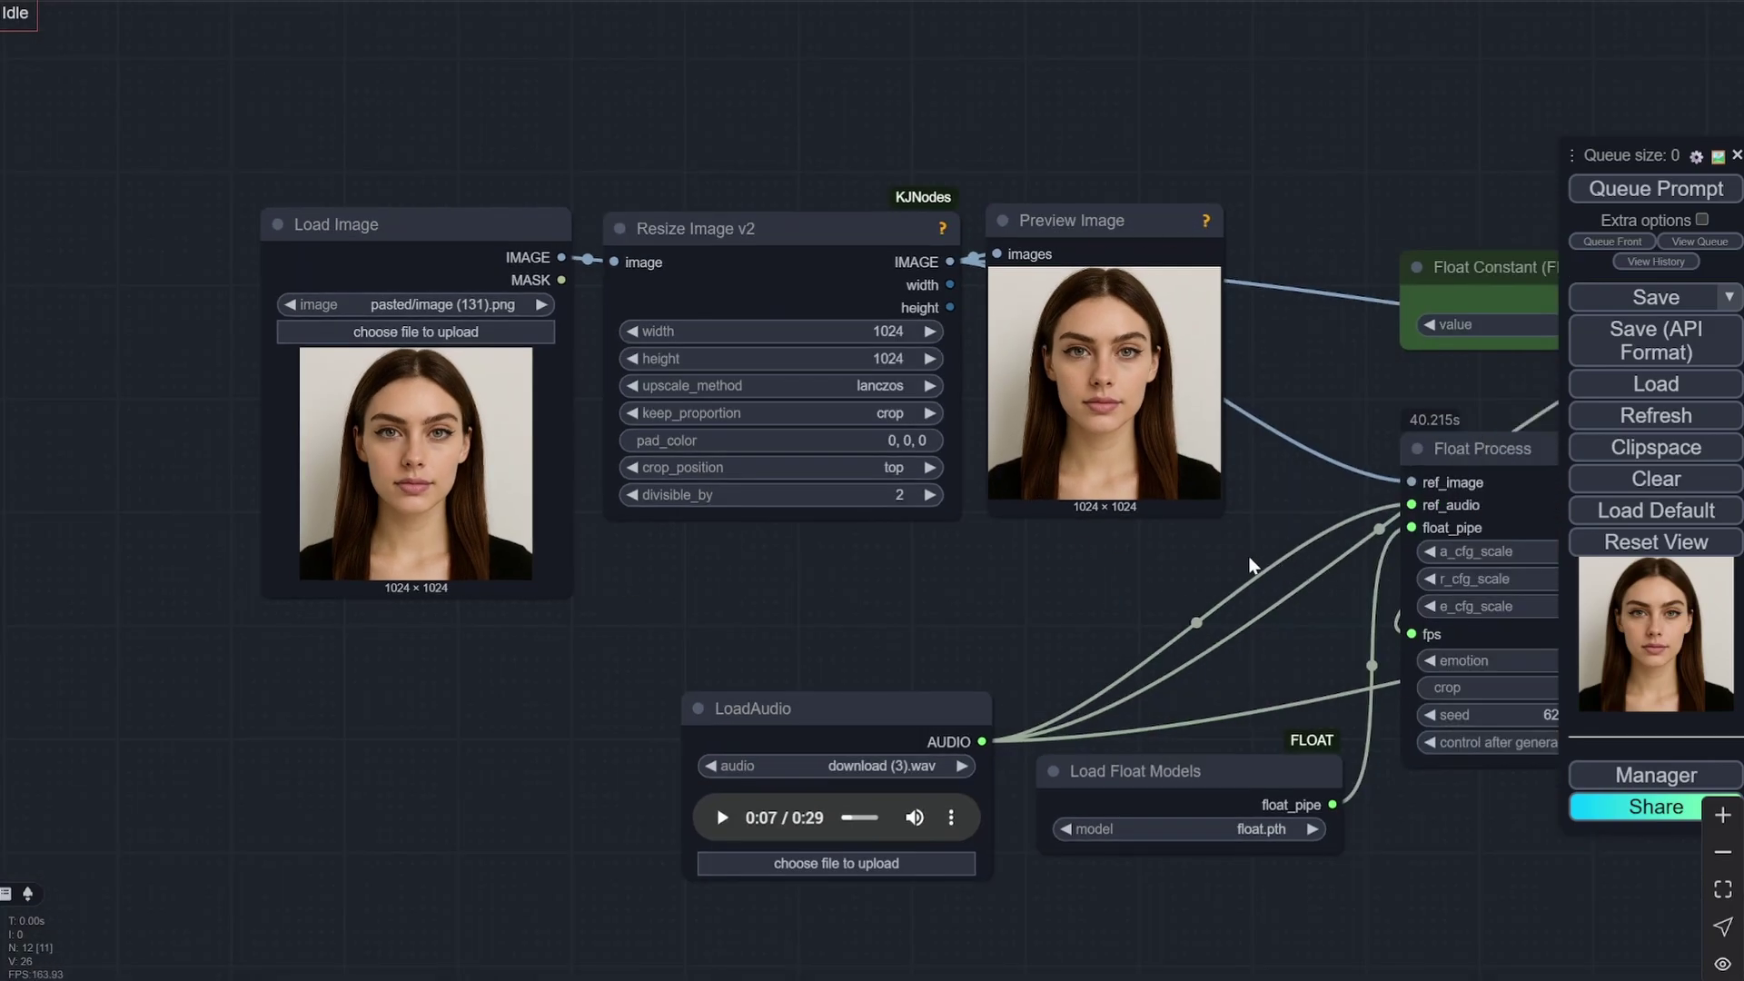
{"action": "left_click_drag", "start_coordinate": [1249, 565], "coordinate": [745, 613]}
{"action": "scroll", "coordinate": [599, 531], "scroll_direction": "up", "scroll_amount": 3}
{"action": "scroll", "coordinate": [859, 577], "scroll_direction": "down", "scroll_amount": 1}
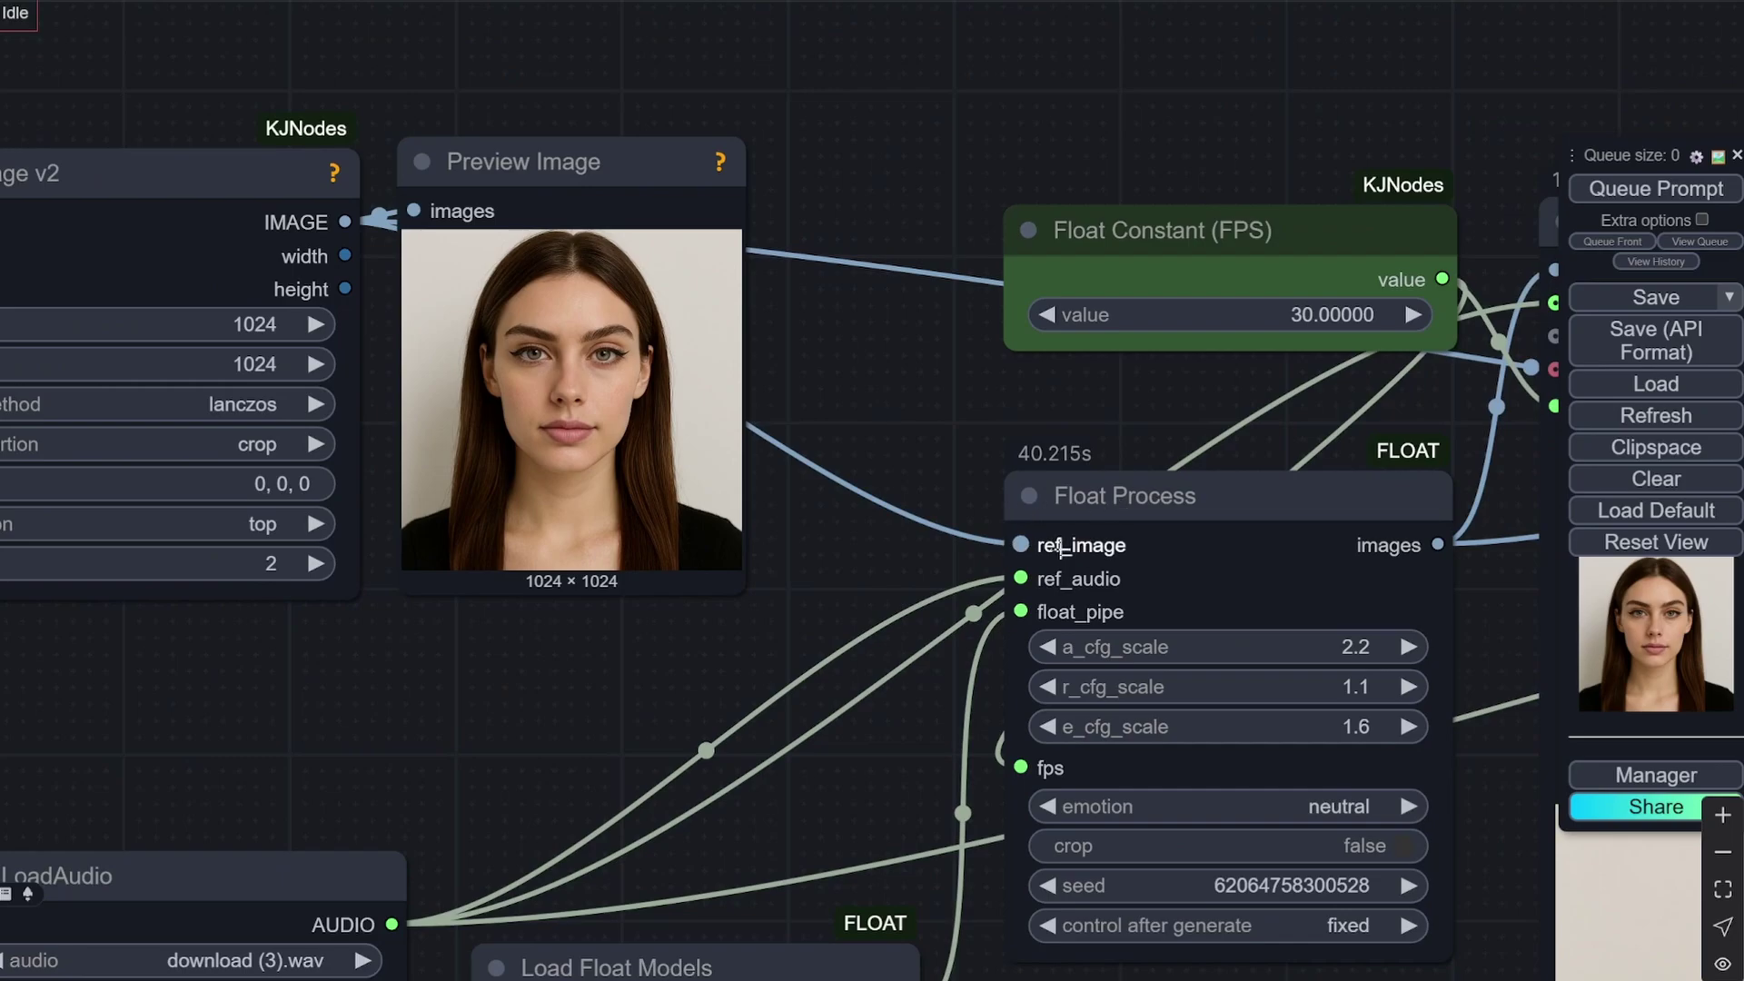
{"action": "scroll", "coordinate": [895, 515], "scroll_direction": "down", "scroll_amount": 5}
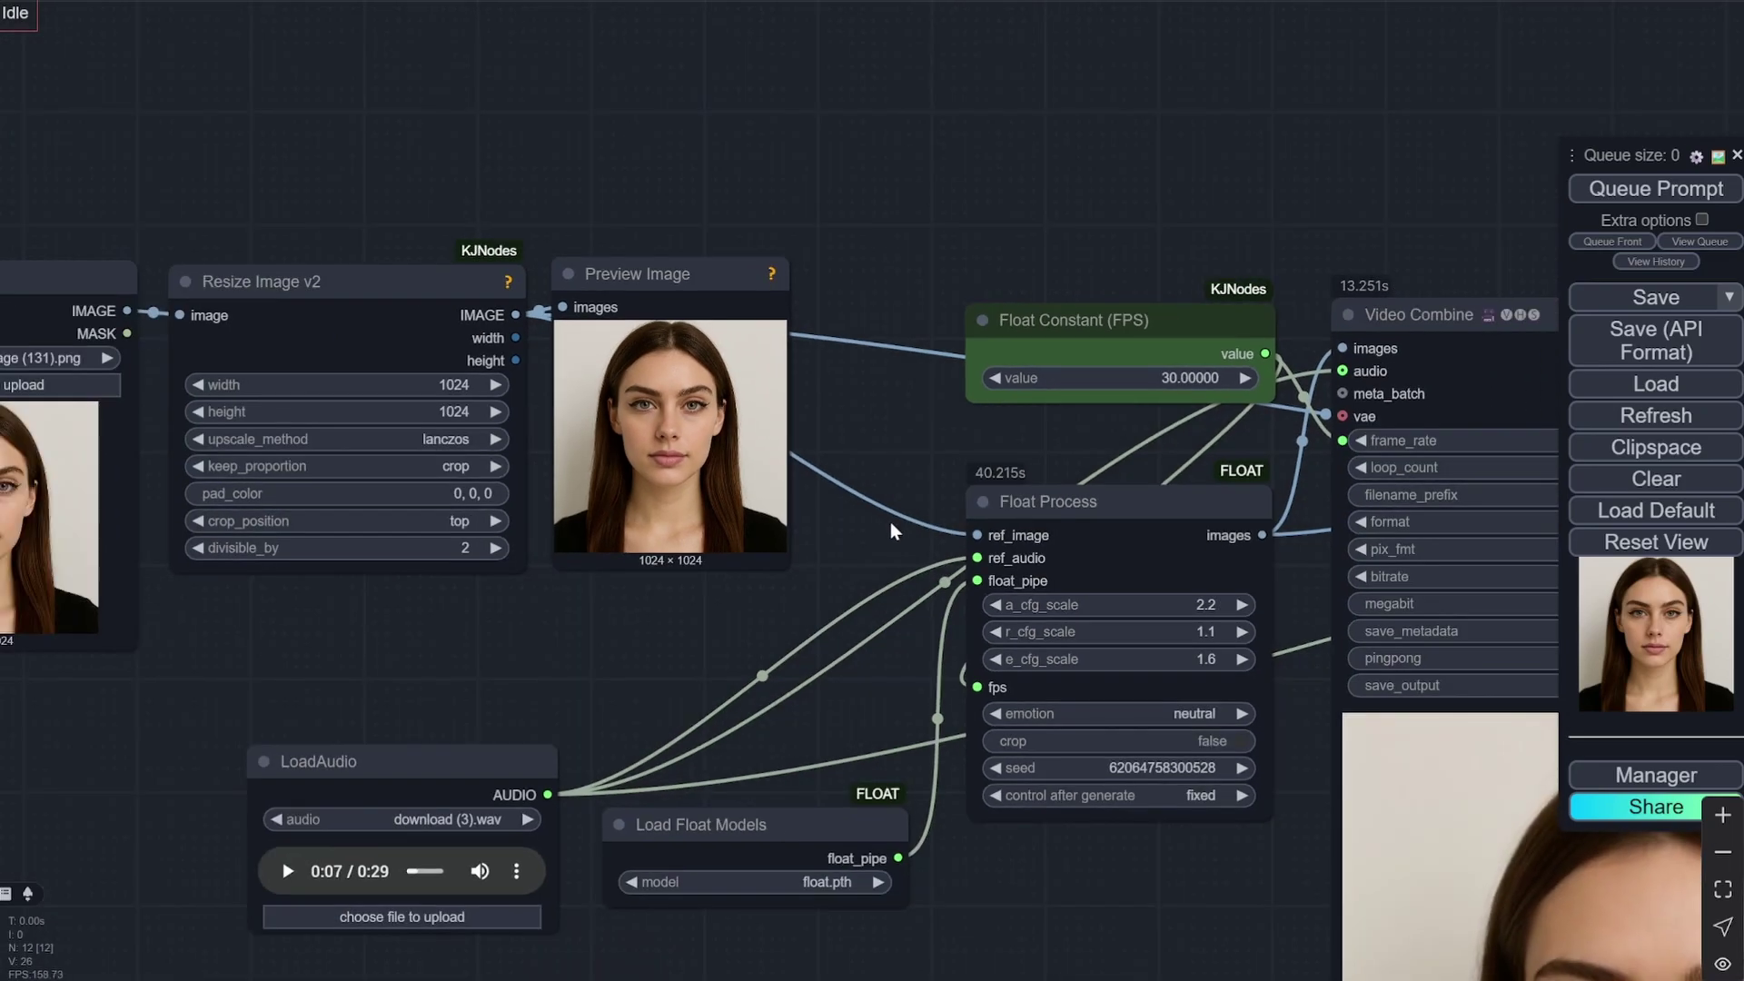
{"action": "left_click_drag", "start_coordinate": [890, 521], "coordinate": [619, 334]}
{"action": "scroll", "coordinate": [617, 335], "scroll_direction": "down", "scroll_amount": 4}
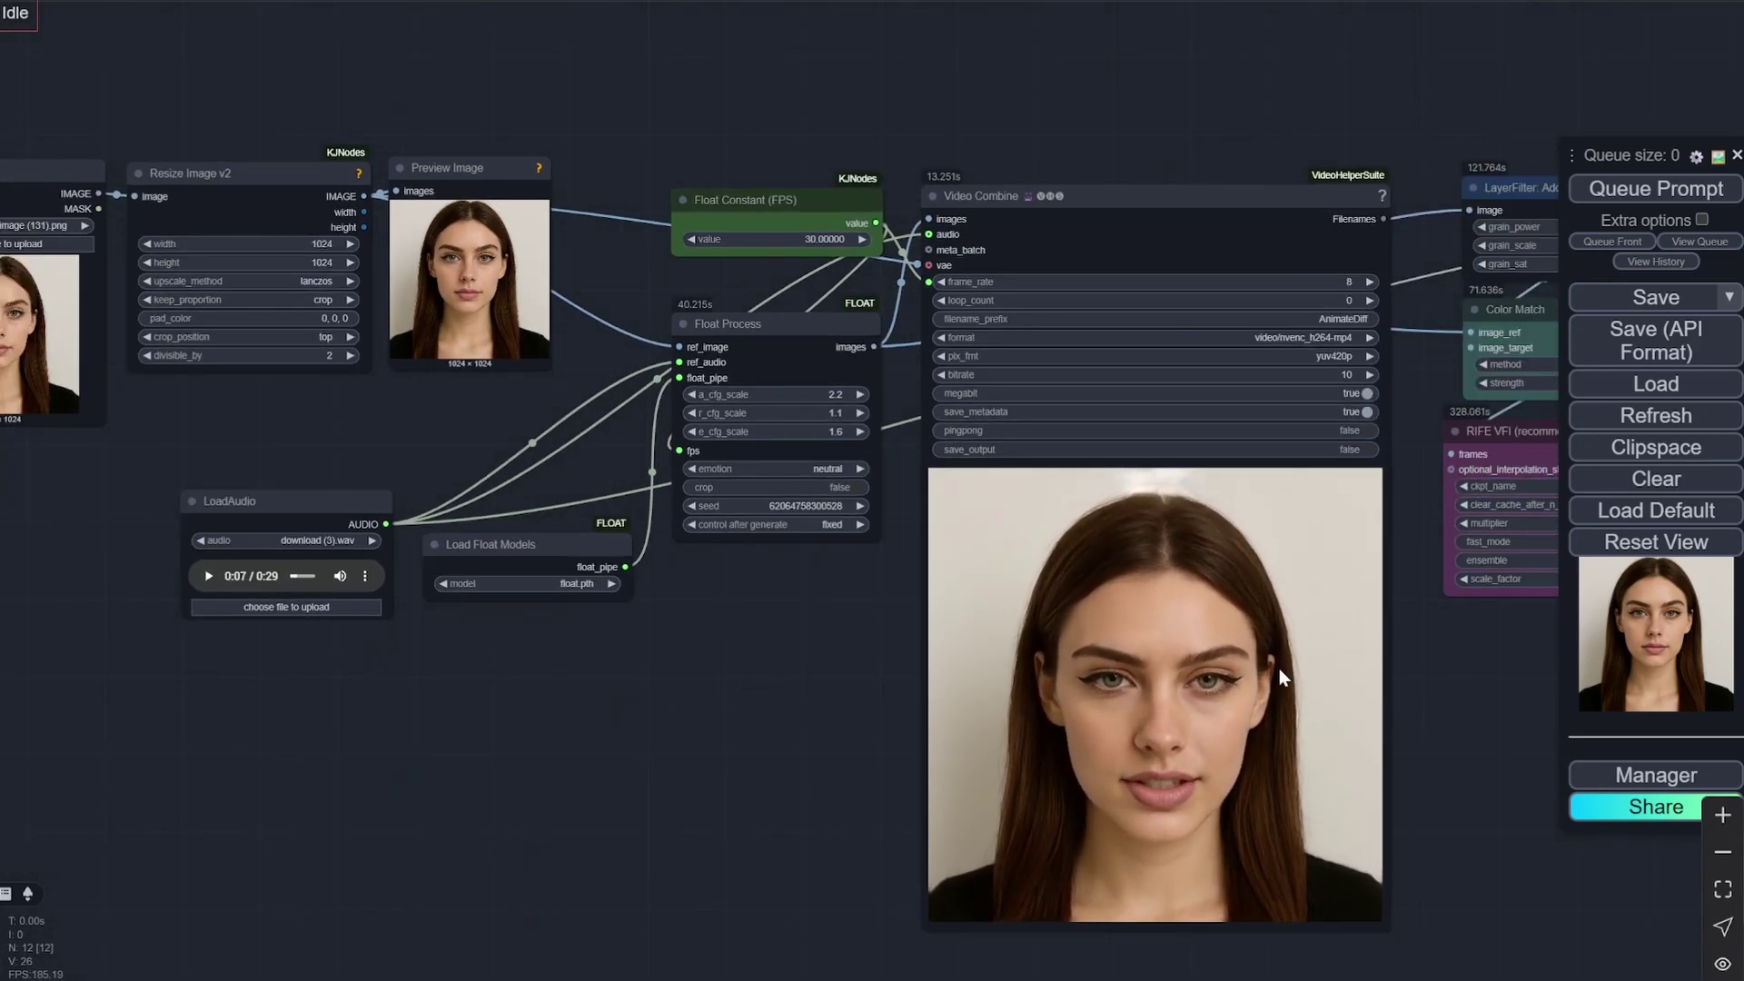
{"action": "left_click", "coordinate": [1655, 775]}
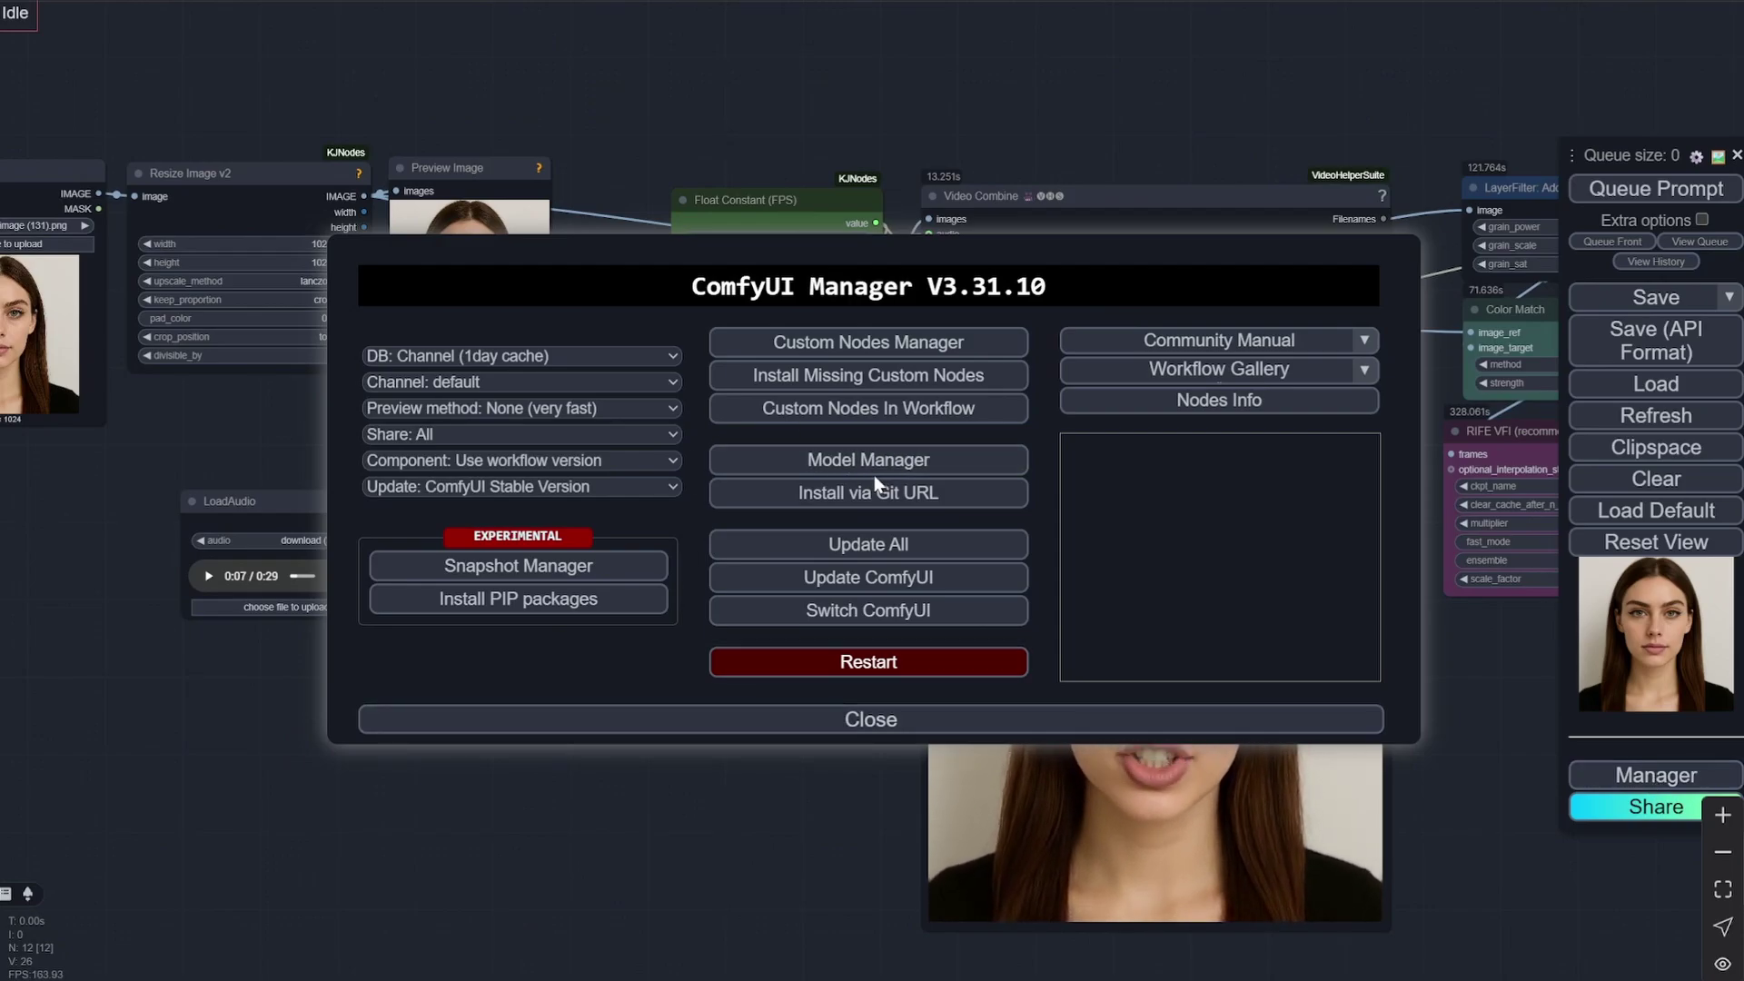
{"action": "left_click", "coordinate": [843, 375]}
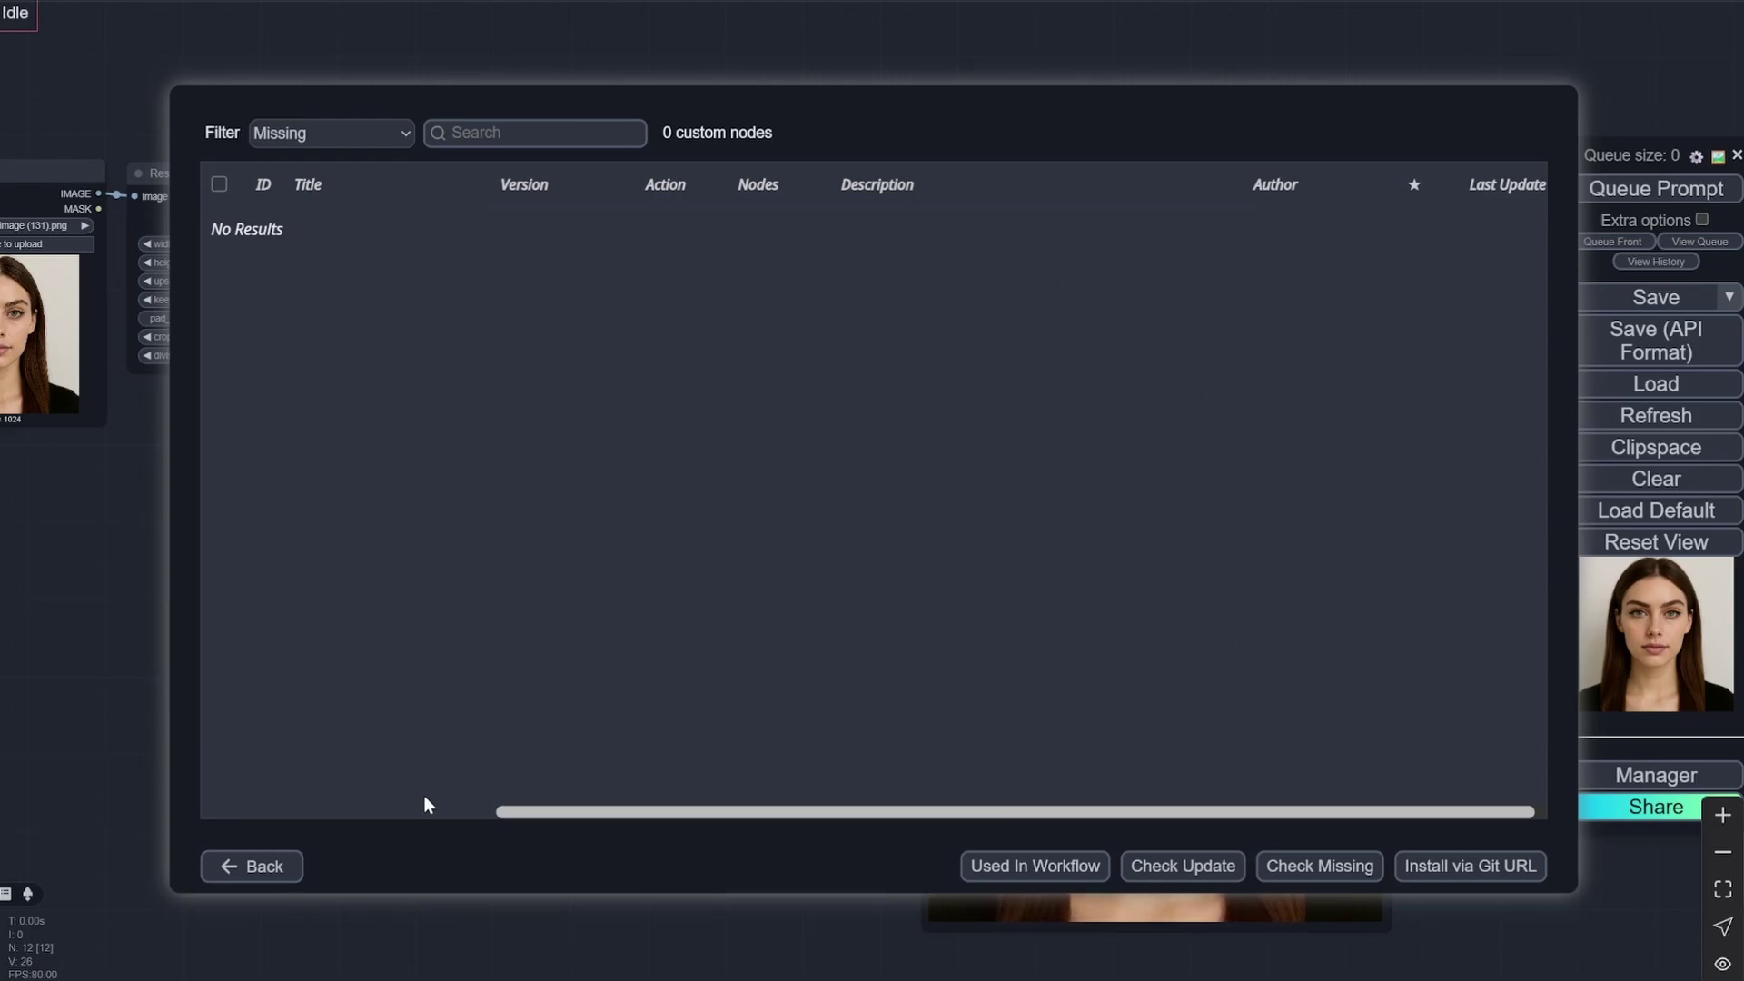
{"action": "left_click", "coordinate": [261, 868]}
{"action": "left_click", "coordinate": [945, 724]}
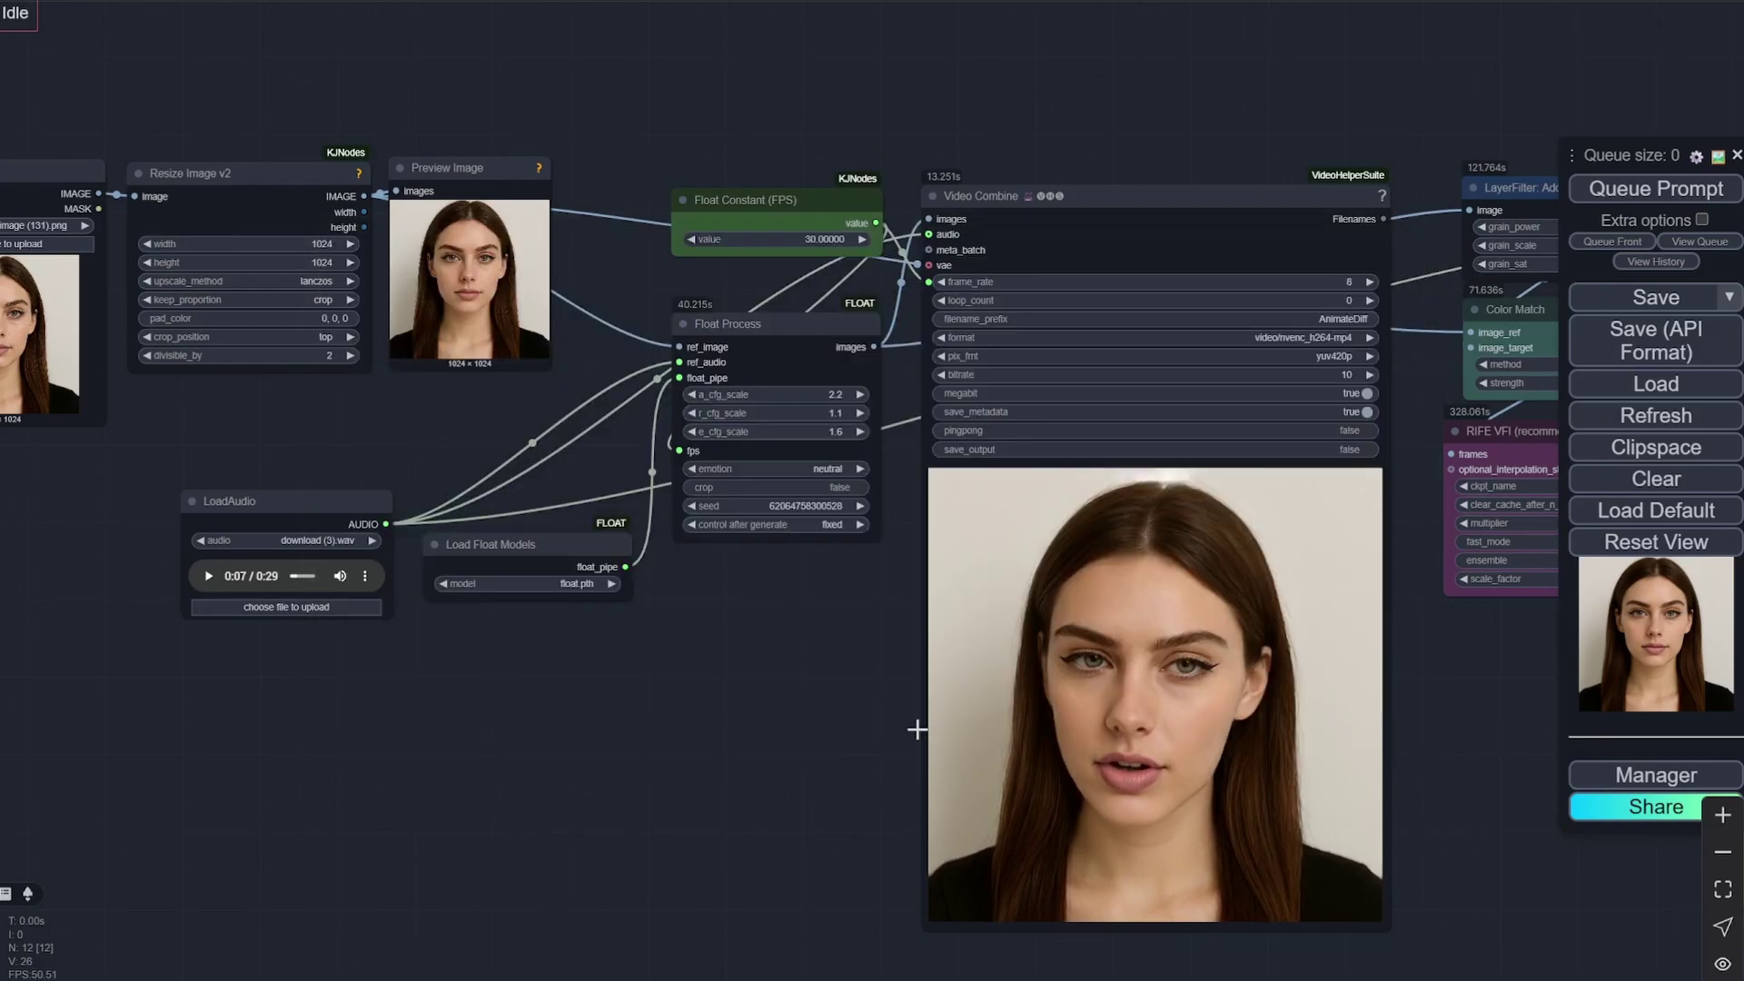
{"action": "scroll", "coordinate": [717, 627], "scroll_direction": "up", "scroll_amount": 8}
{"action": "left_click_drag", "start_coordinate": [717, 615], "coordinate": [803, 844]}
{"action": "scroll", "coordinate": [574, 477], "scroll_direction": "up", "scroll_amount": 3}
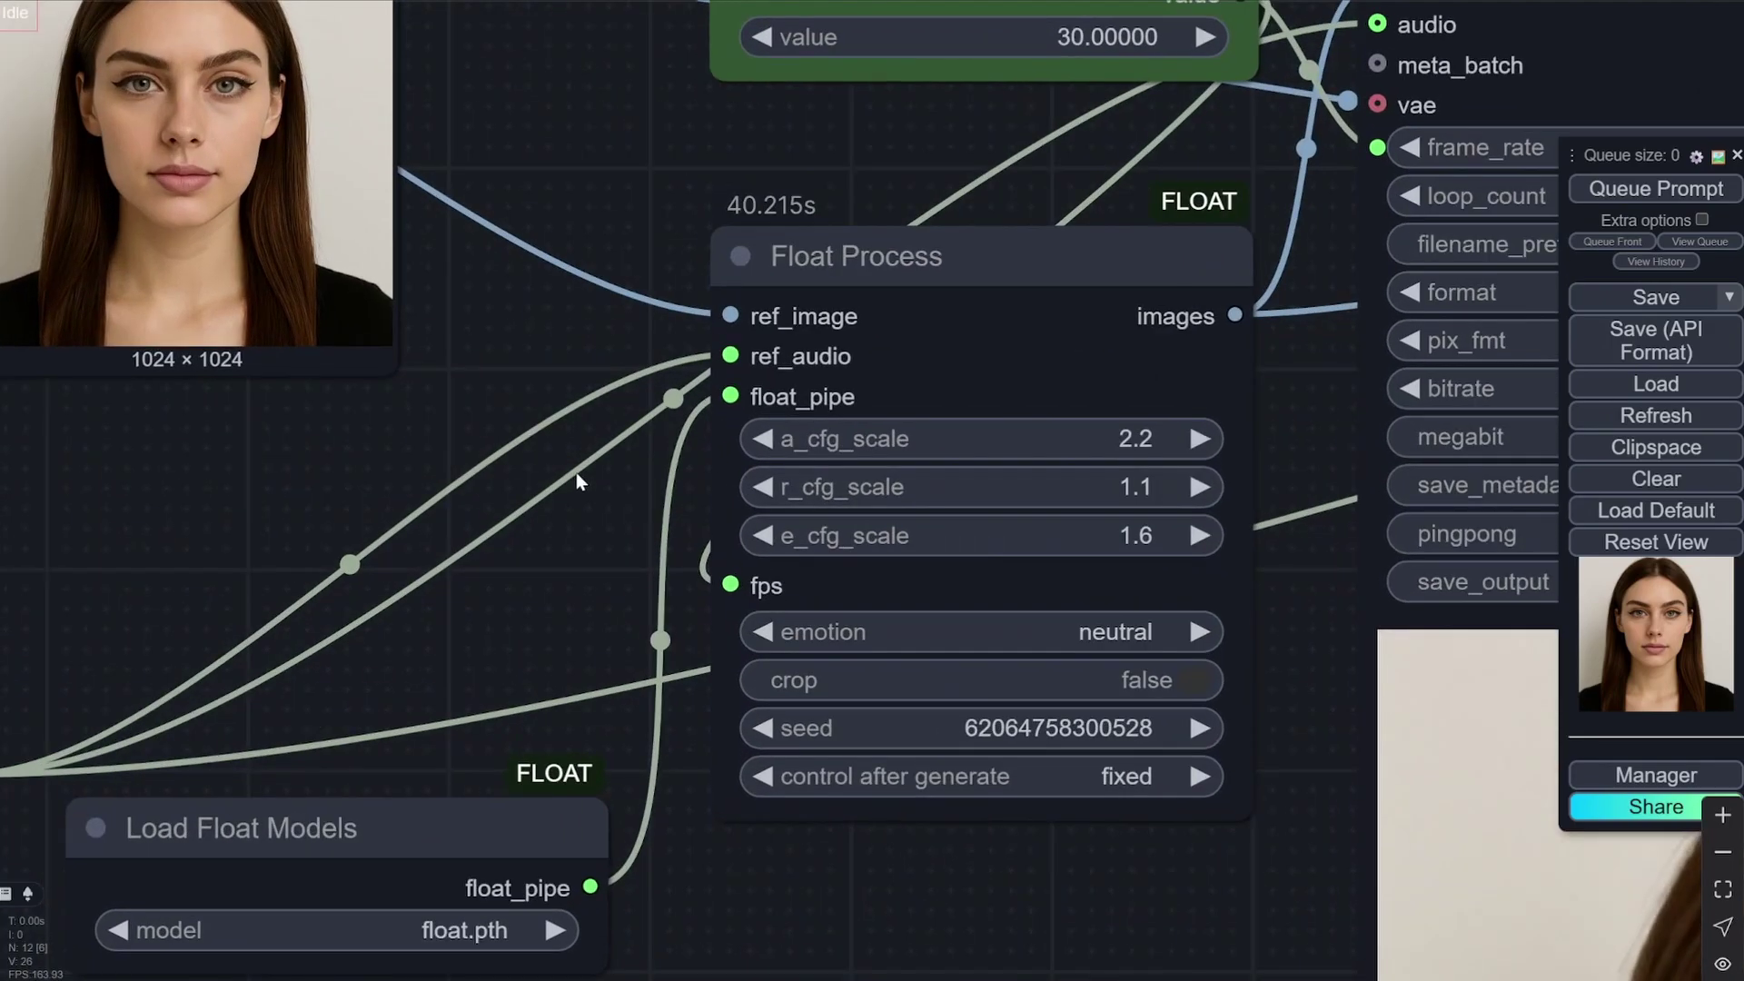
{"action": "scroll", "coordinate": [625, 404], "scroll_direction": "up", "scroll_amount": 2}
{"action": "scroll", "coordinate": [623, 398], "scroll_direction": "down", "scroll_amount": 4}
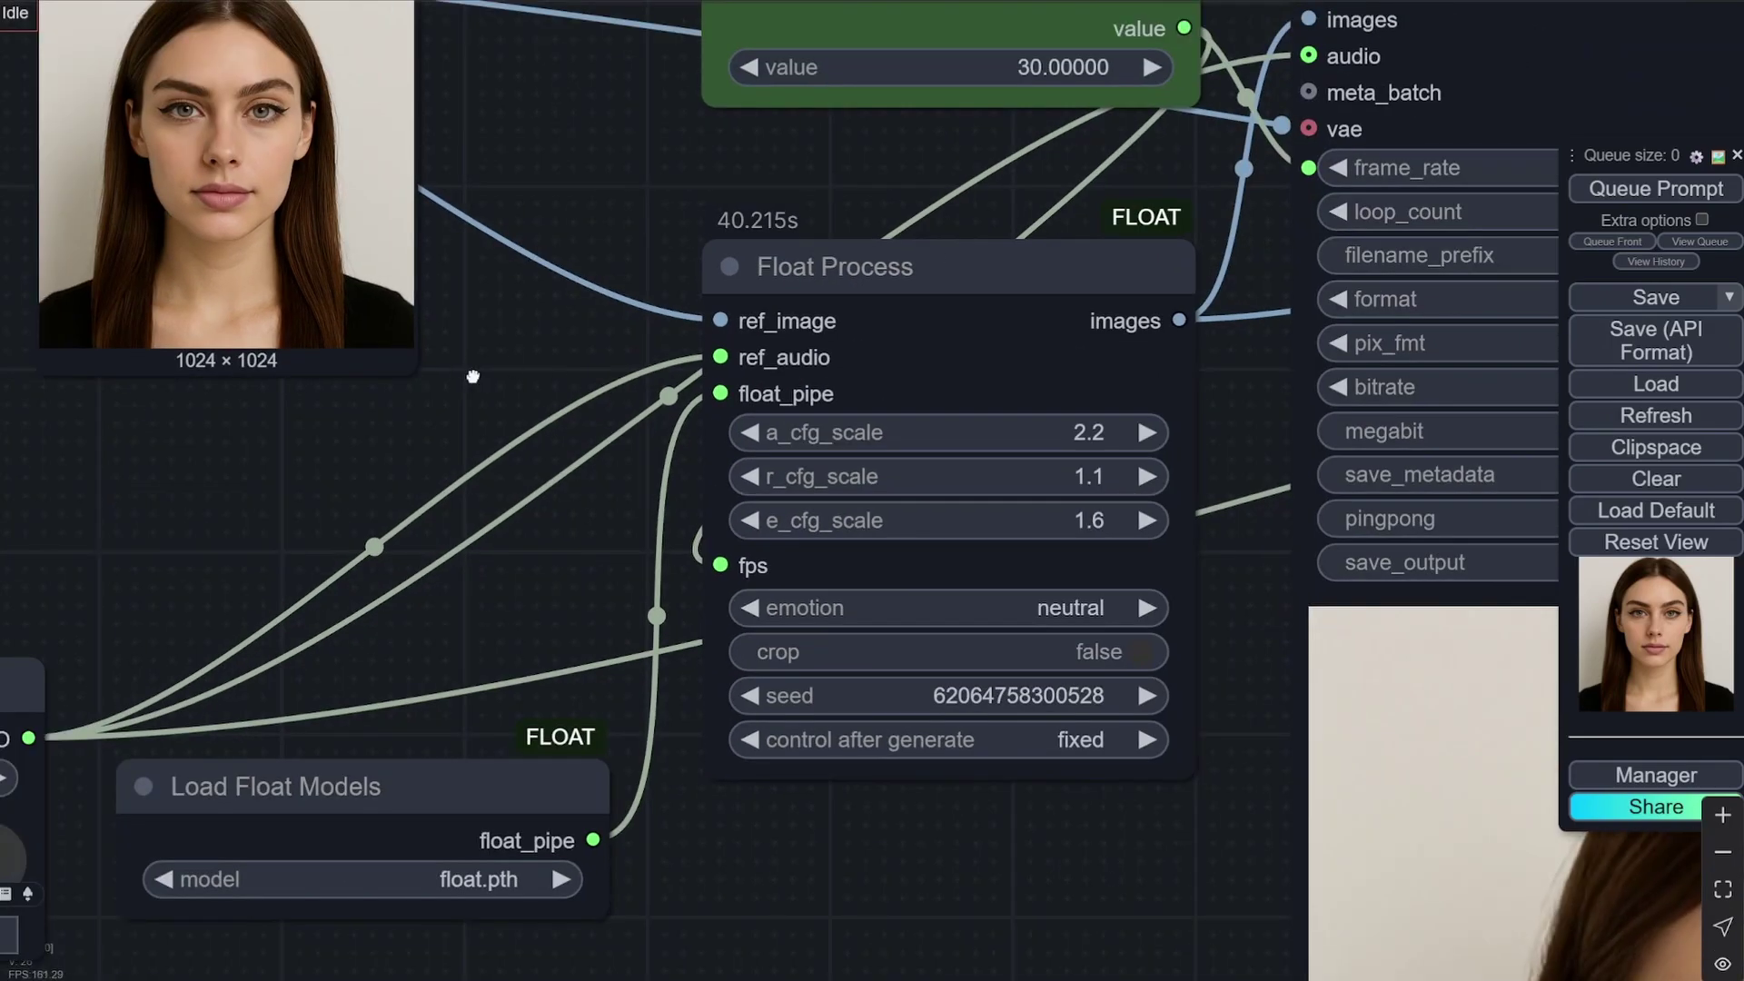
{"action": "left_click_drag", "start_coordinate": [430, 343], "coordinate": [693, 449]}
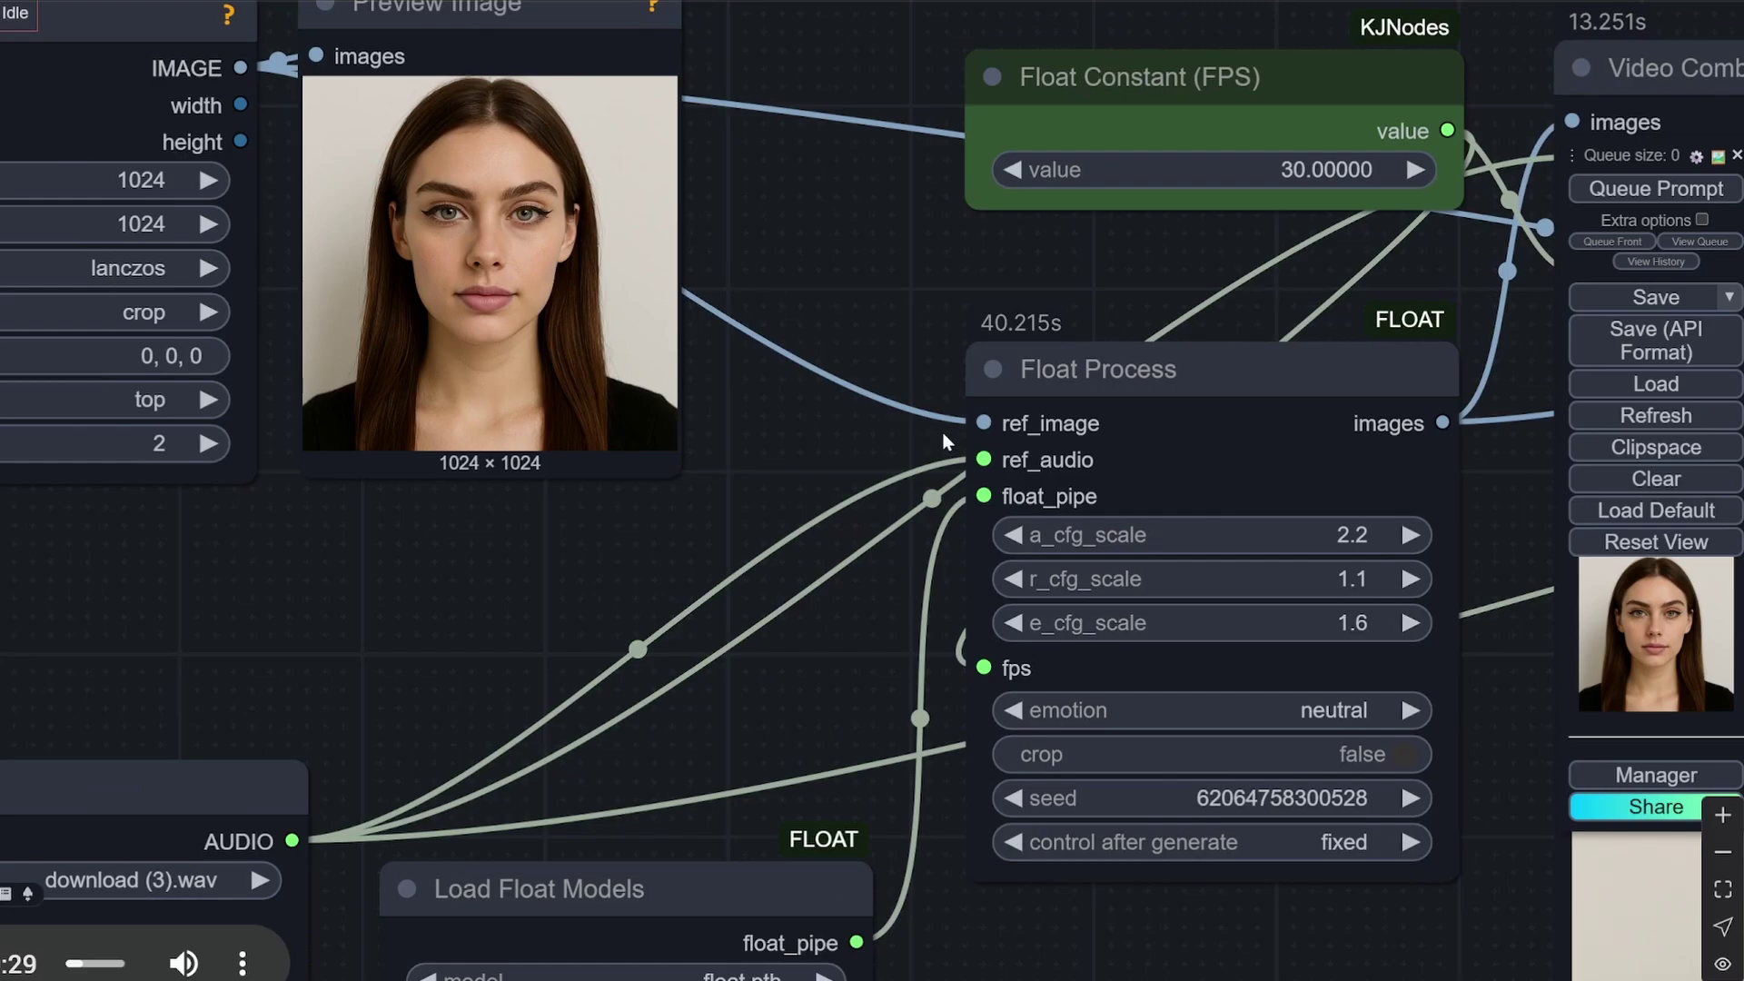
{"action": "scroll", "coordinate": [518, 633], "scroll_direction": "down", "scroll_amount": 3}
{"action": "scroll", "coordinate": [521, 633], "scroll_direction": "up", "scroll_amount": 2}
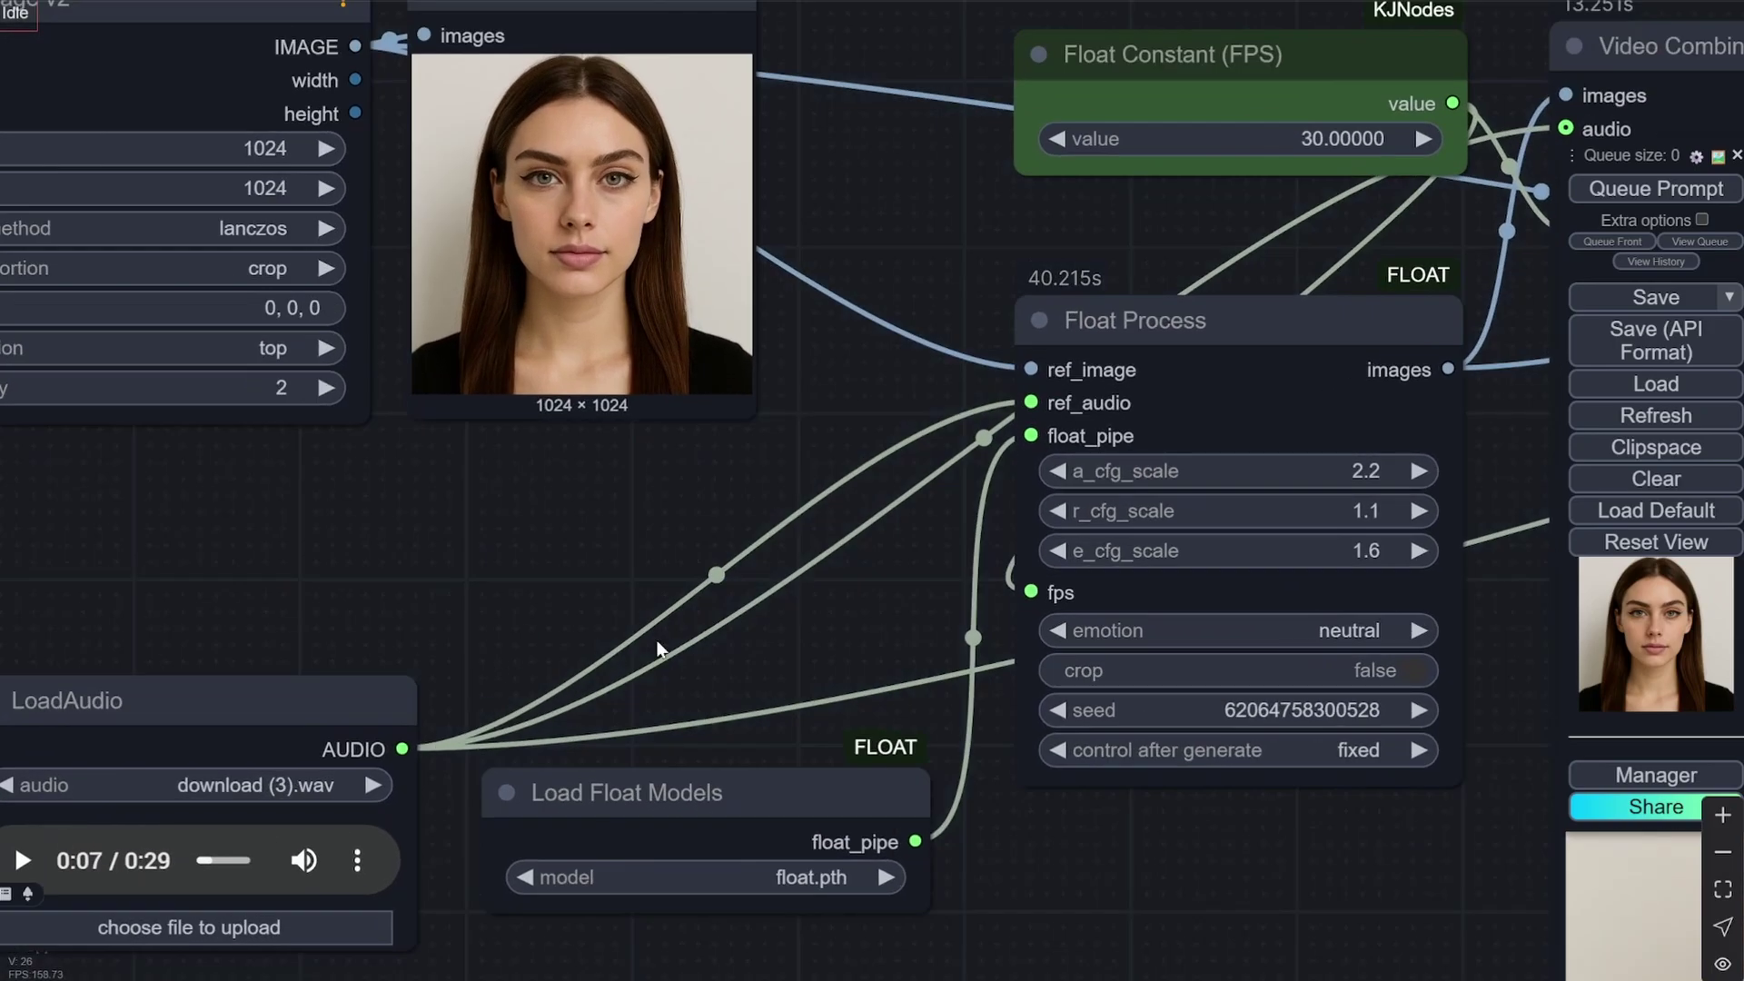
{"action": "left_click_drag", "start_coordinate": [894, 553], "coordinate": [550, 623]}
{"action": "scroll", "coordinate": [551, 623], "scroll_direction": "down", "scroll_amount": 2}
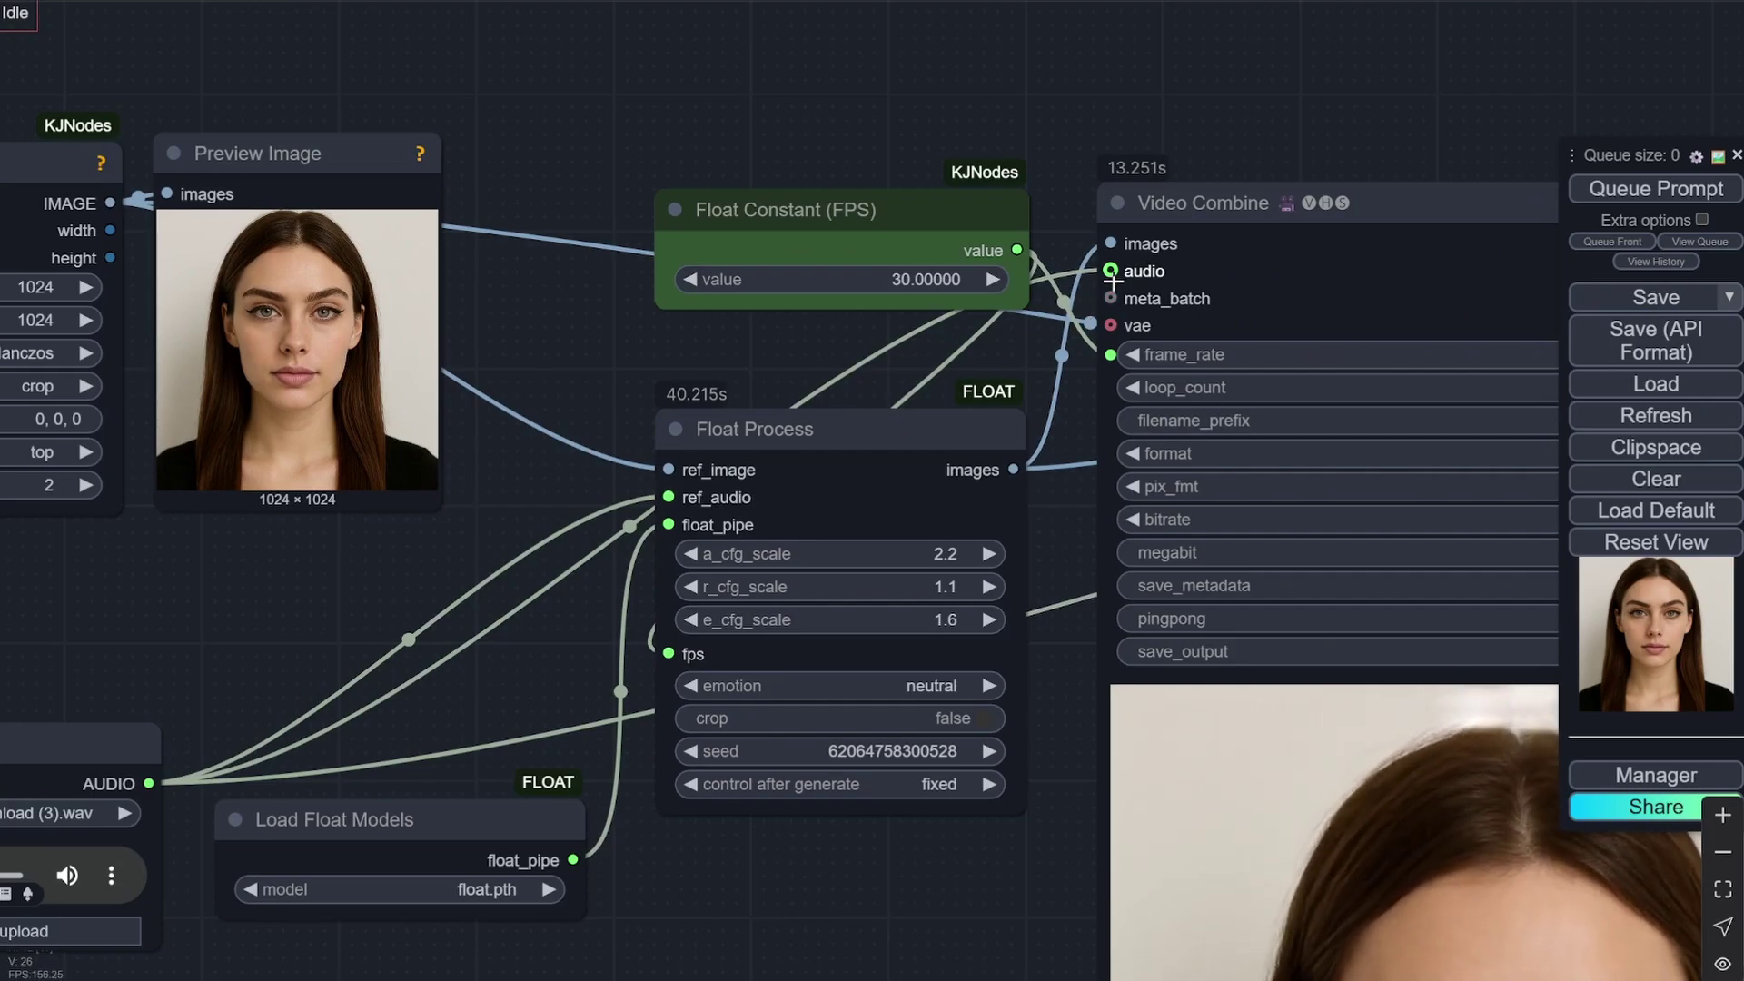
{"action": "scroll", "coordinate": [1051, 87], "scroll_direction": "down", "scroll_amount": 4}
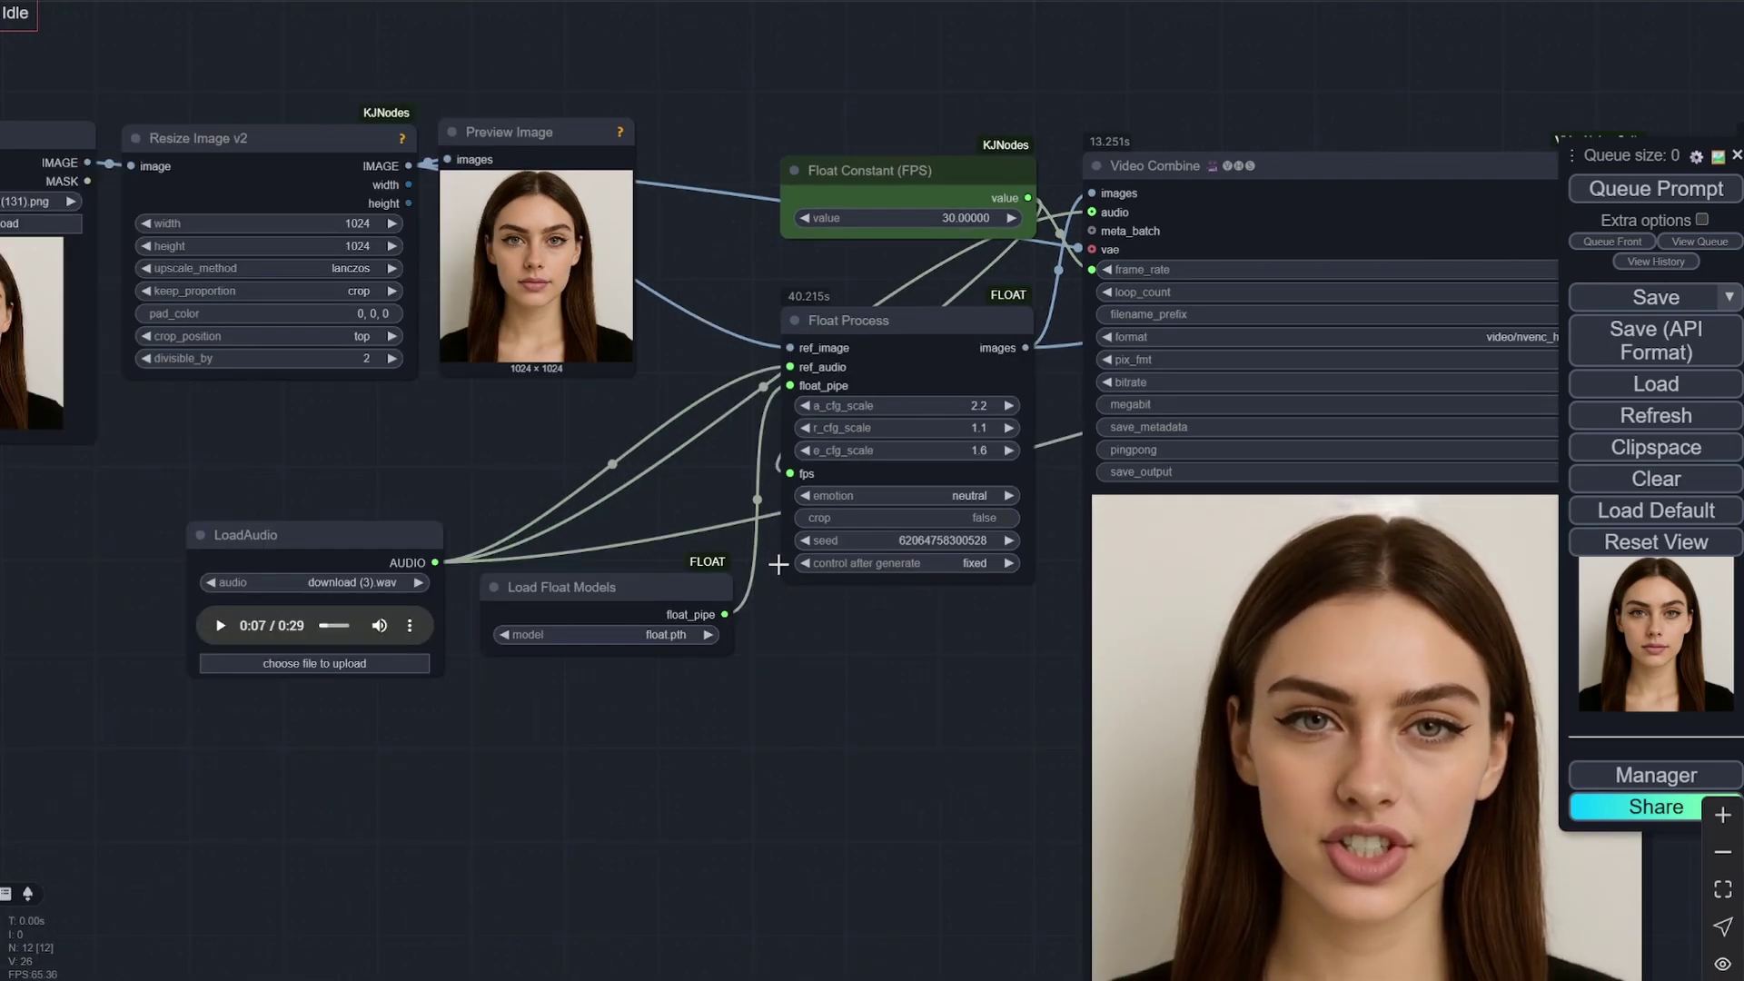
{"action": "scroll", "coordinate": [781, 636], "scroll_direction": "up", "scroll_amount": 4}
{"action": "scroll", "coordinate": [767, 682], "scroll_direction": "up", "scroll_amount": 4}
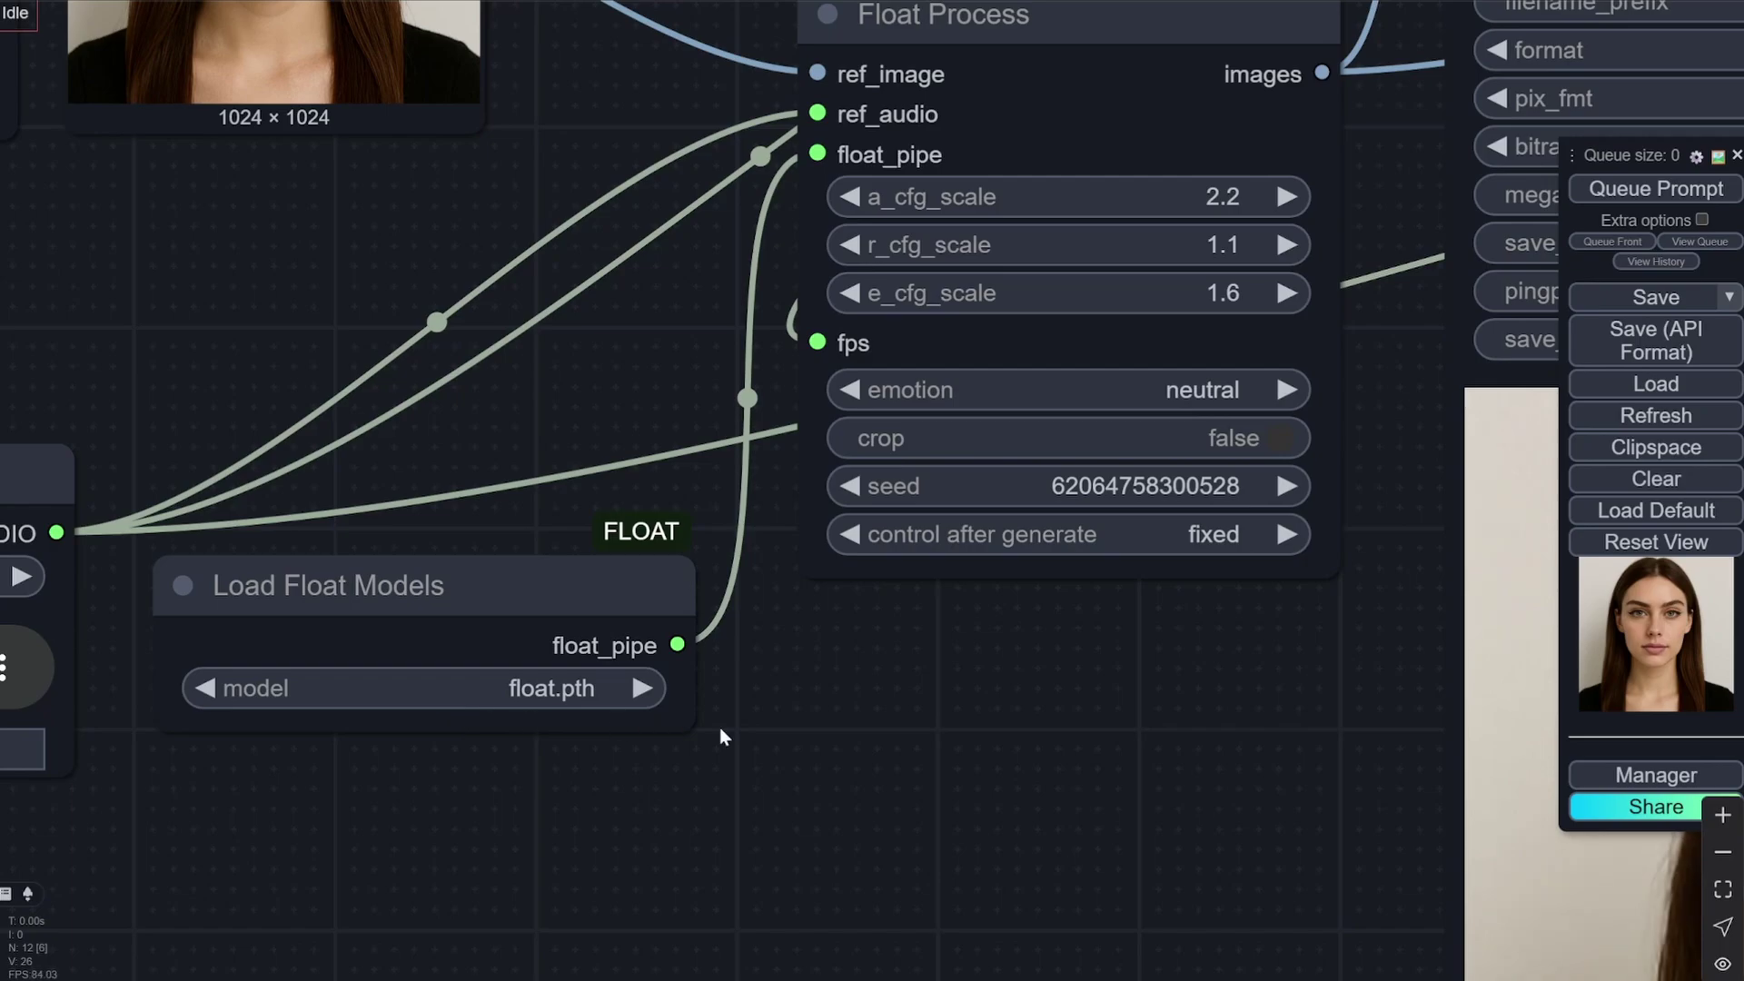
{"action": "scroll", "coordinate": [719, 727], "scroll_direction": "down", "scroll_amount": 3}
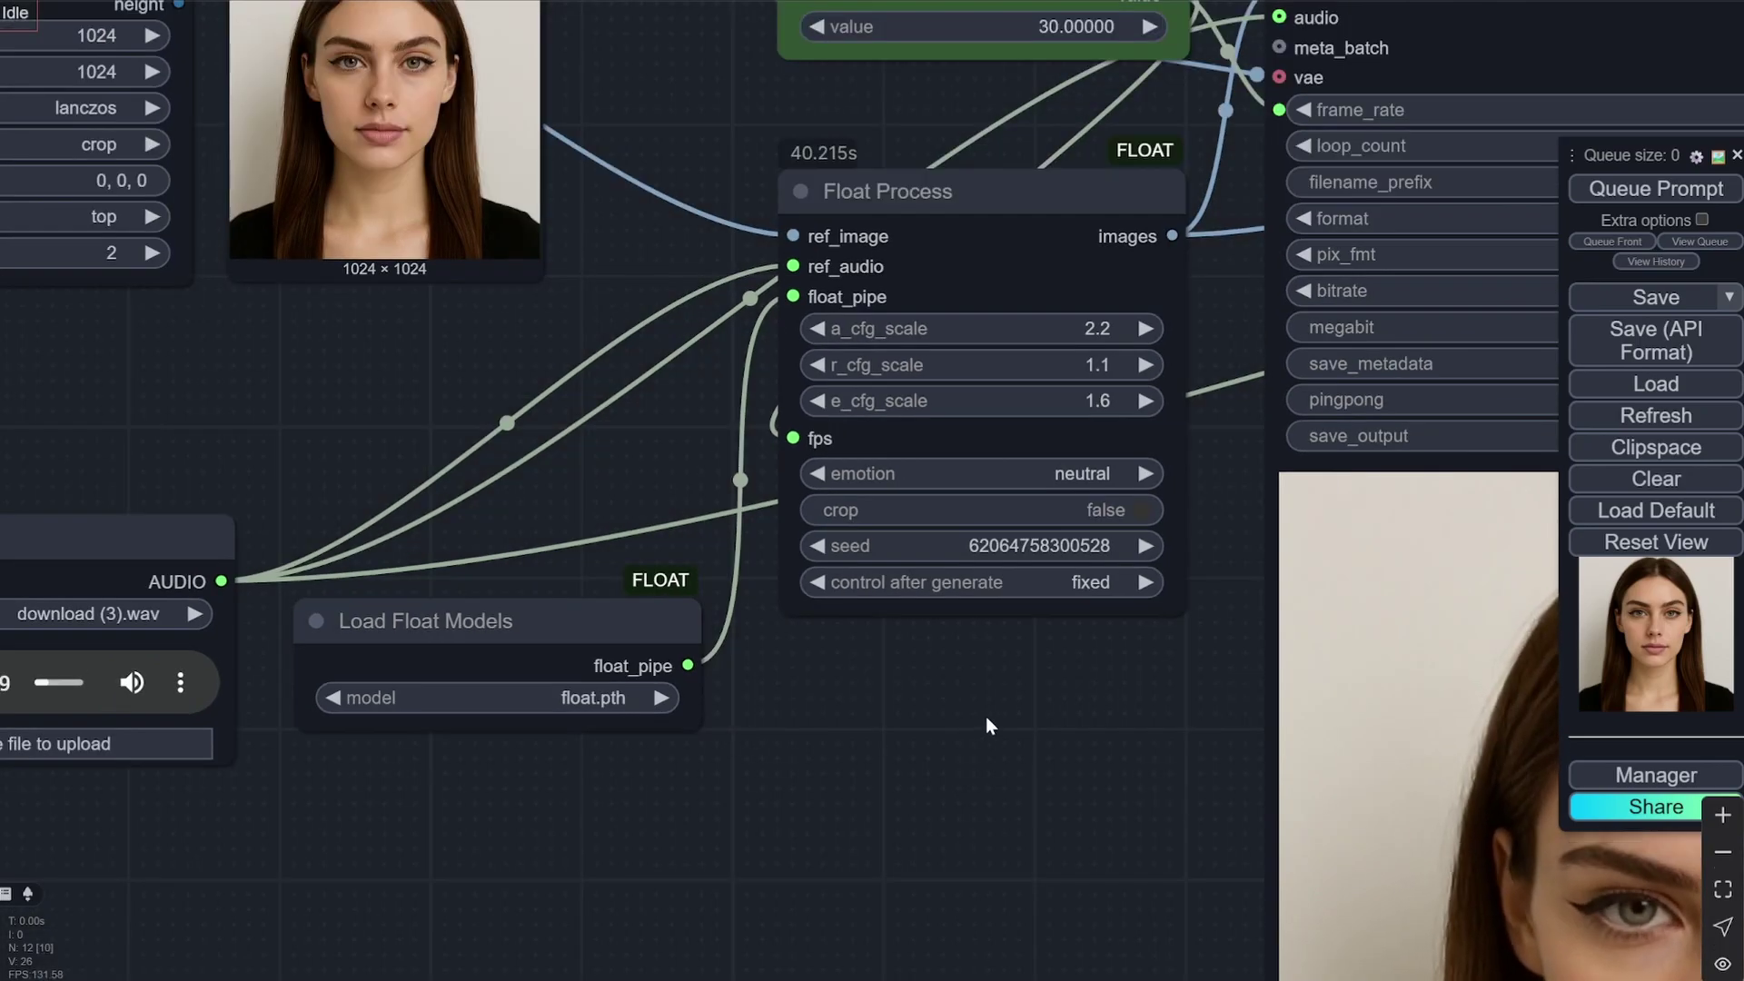
{"action": "scroll", "coordinate": [944, 708], "scroll_direction": "up", "scroll_amount": 5}
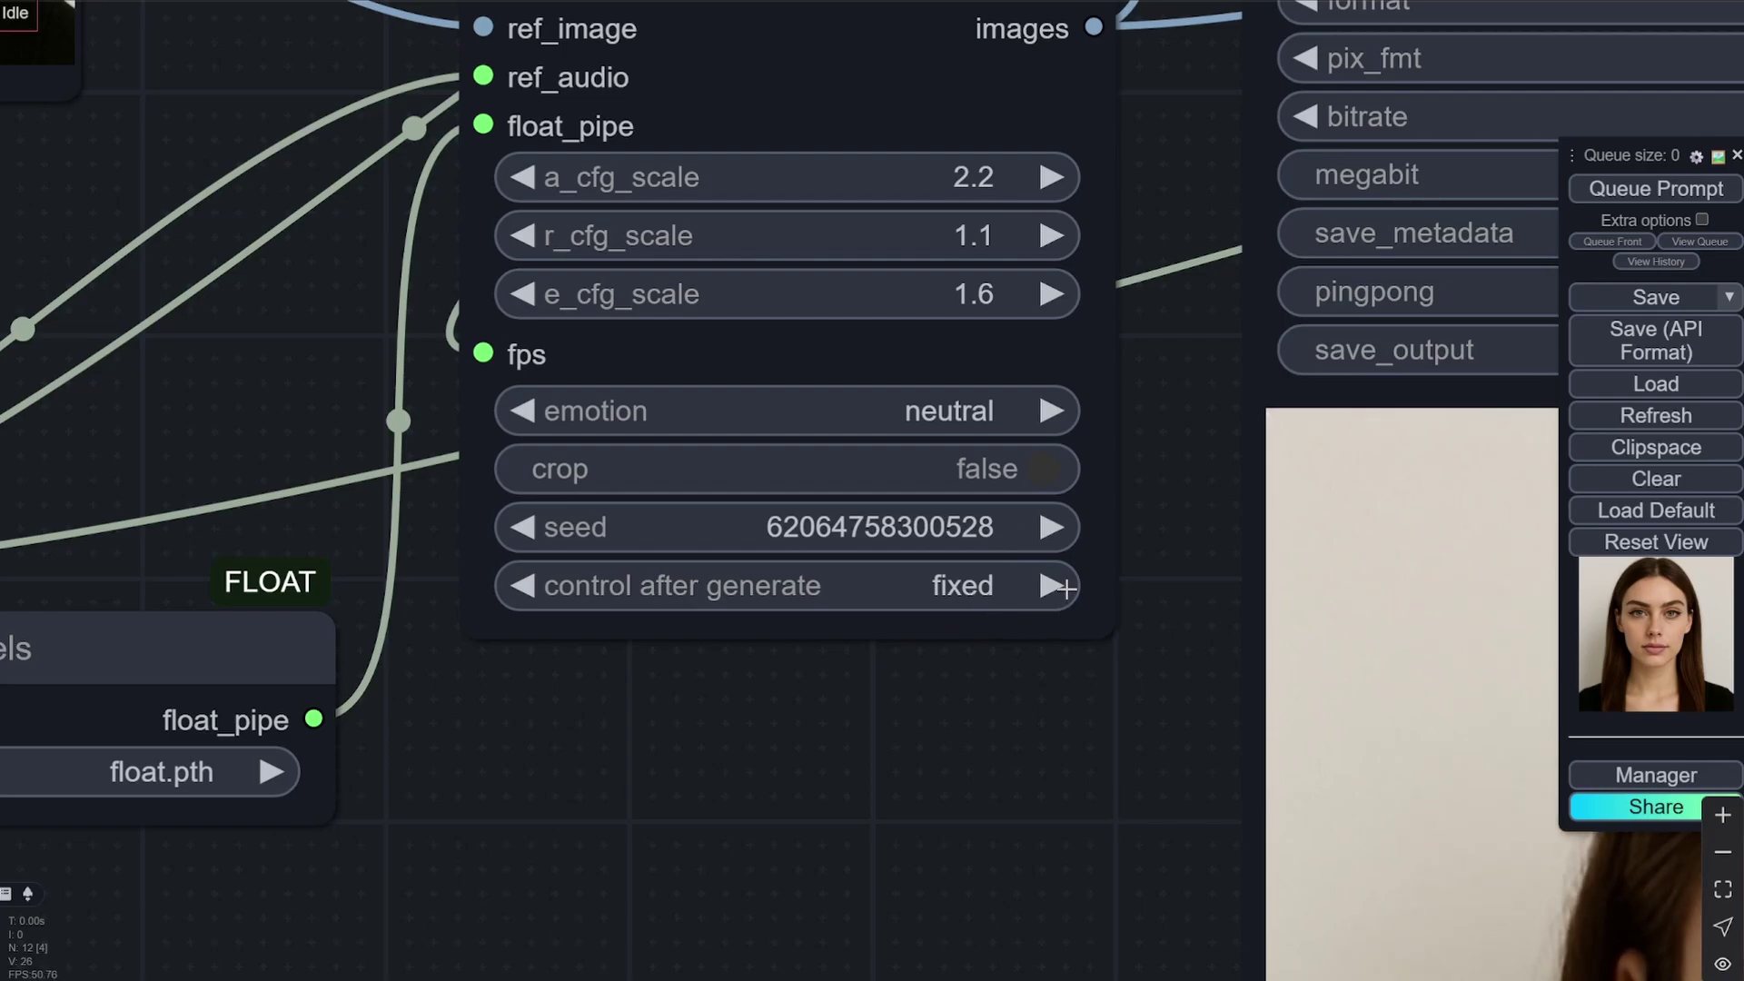
{"action": "scroll", "coordinate": [1054, 602], "scroll_direction": "up", "scroll_amount": 2}
{"action": "scroll", "coordinate": [1120, 516], "scroll_direction": "down", "scroll_amount": 2}
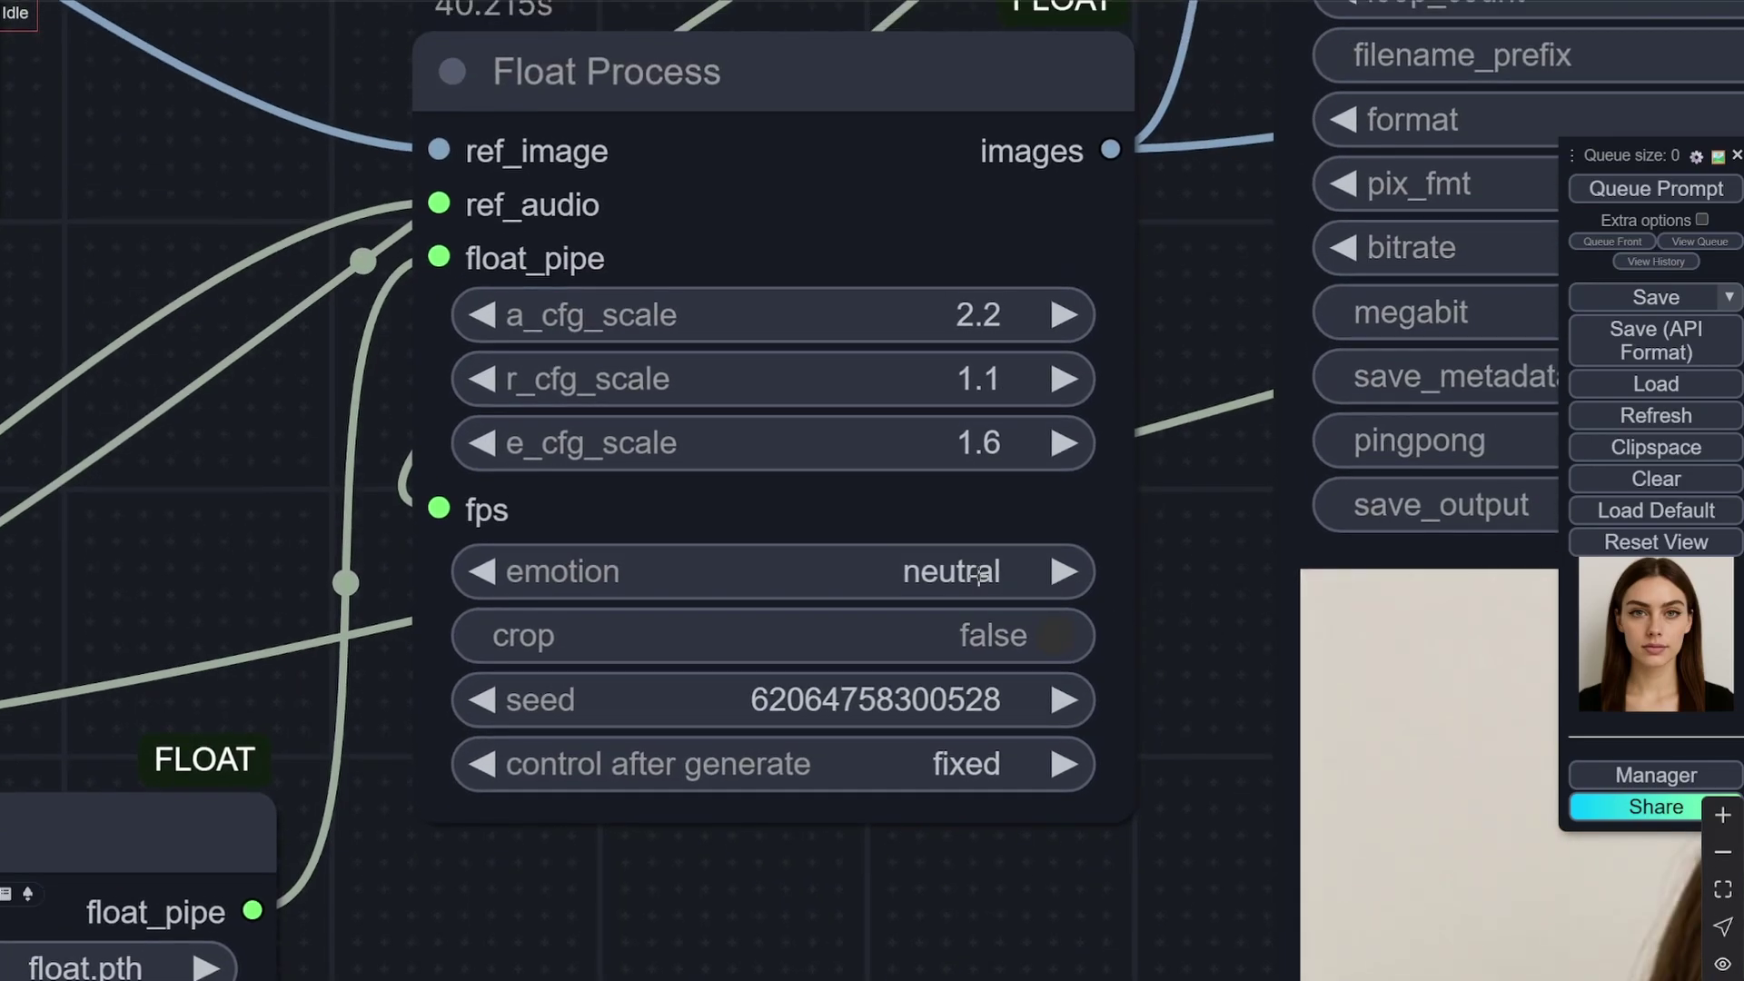
{"action": "left_click", "coordinate": [980, 574]}
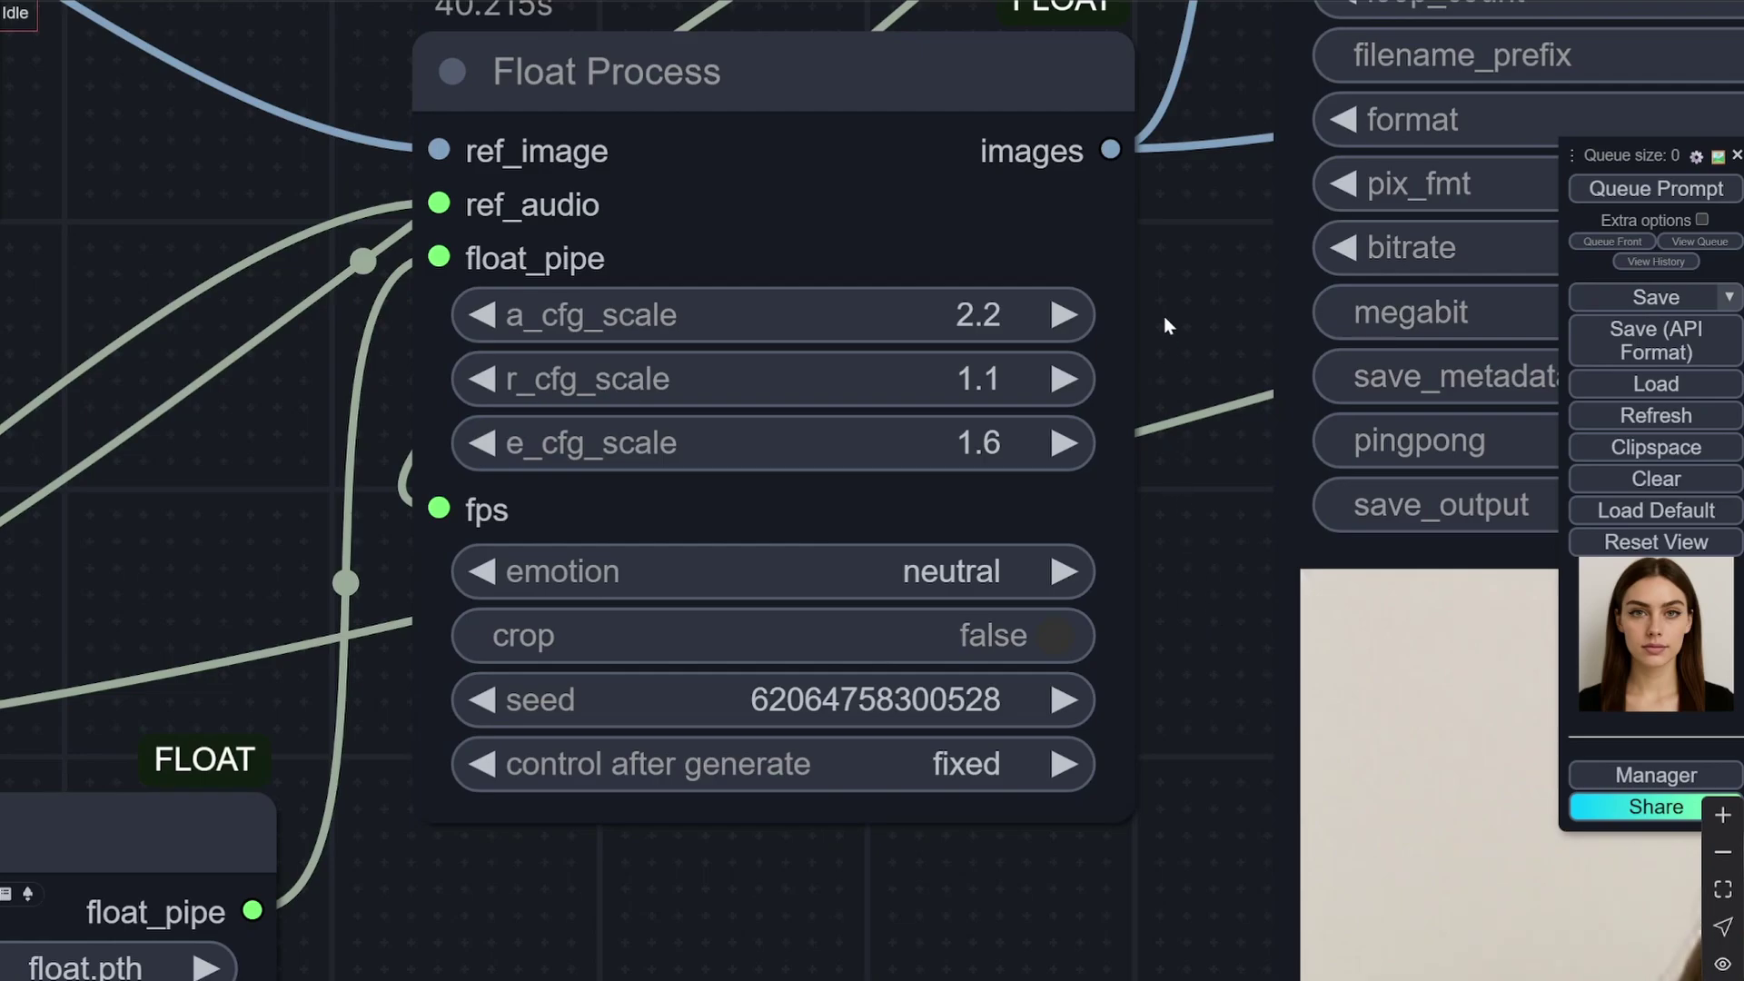
{"action": "scroll", "coordinate": [1163, 316], "scroll_direction": "up", "scroll_amount": 2}
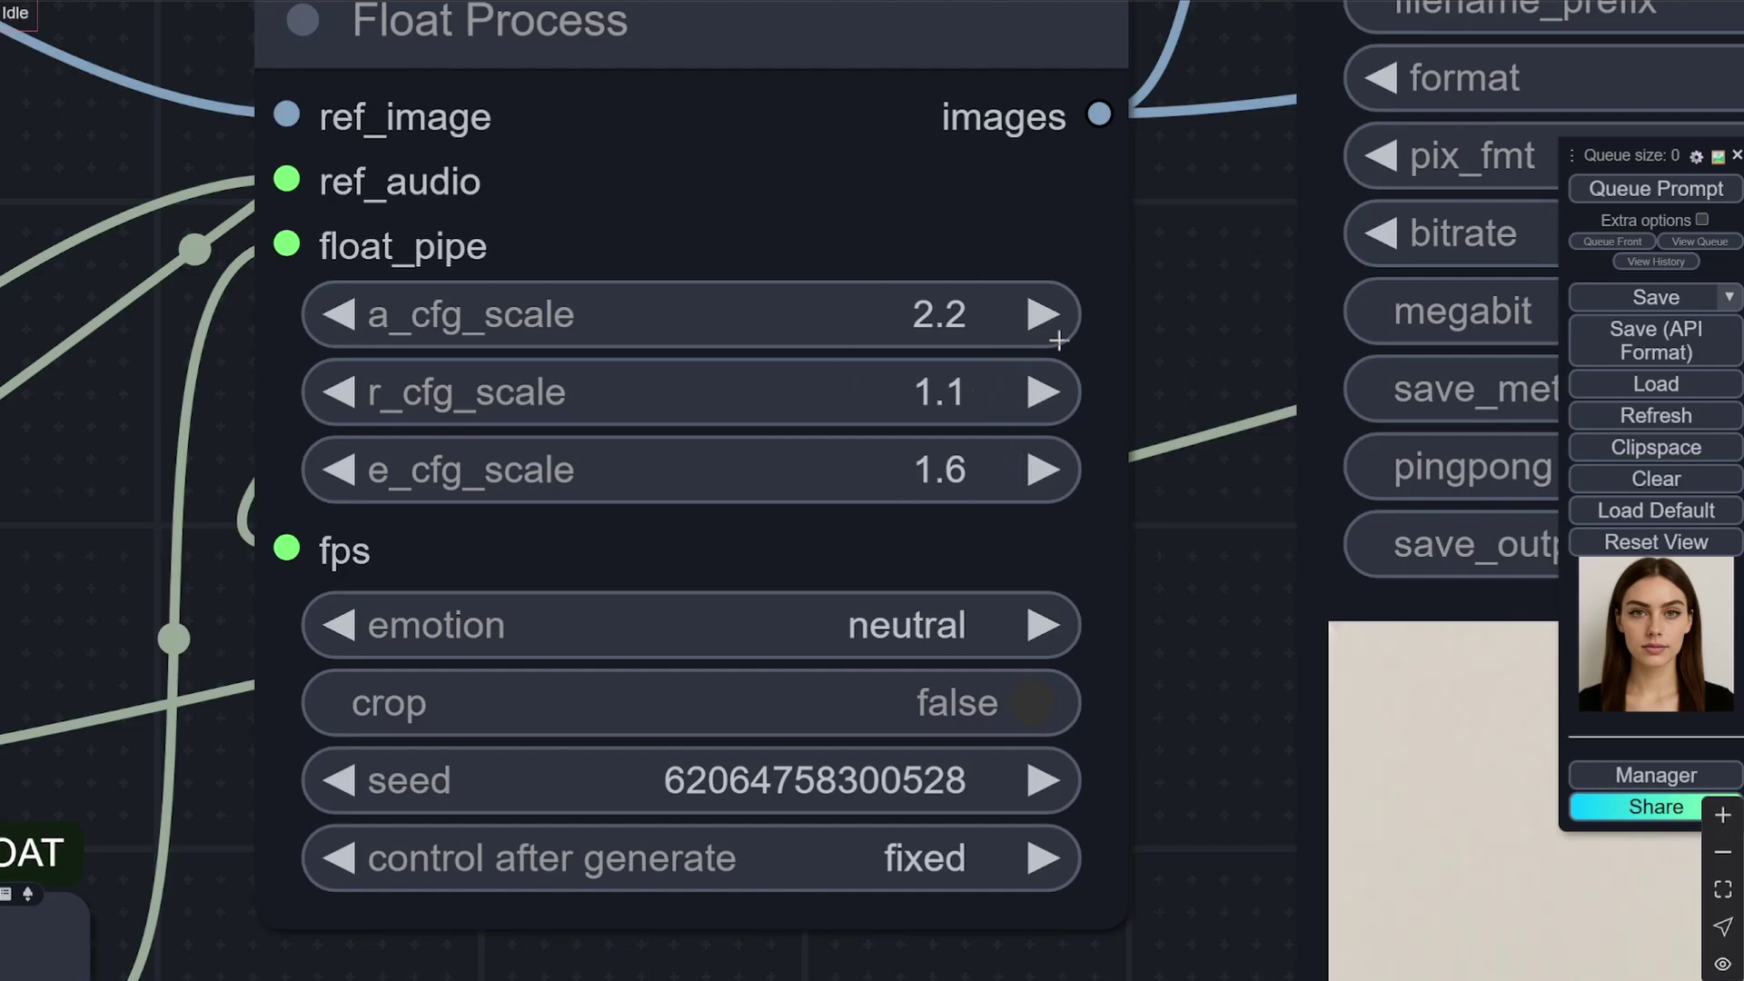
{"action": "scroll", "coordinate": [796, 259], "scroll_direction": "down", "scroll_amount": 10}
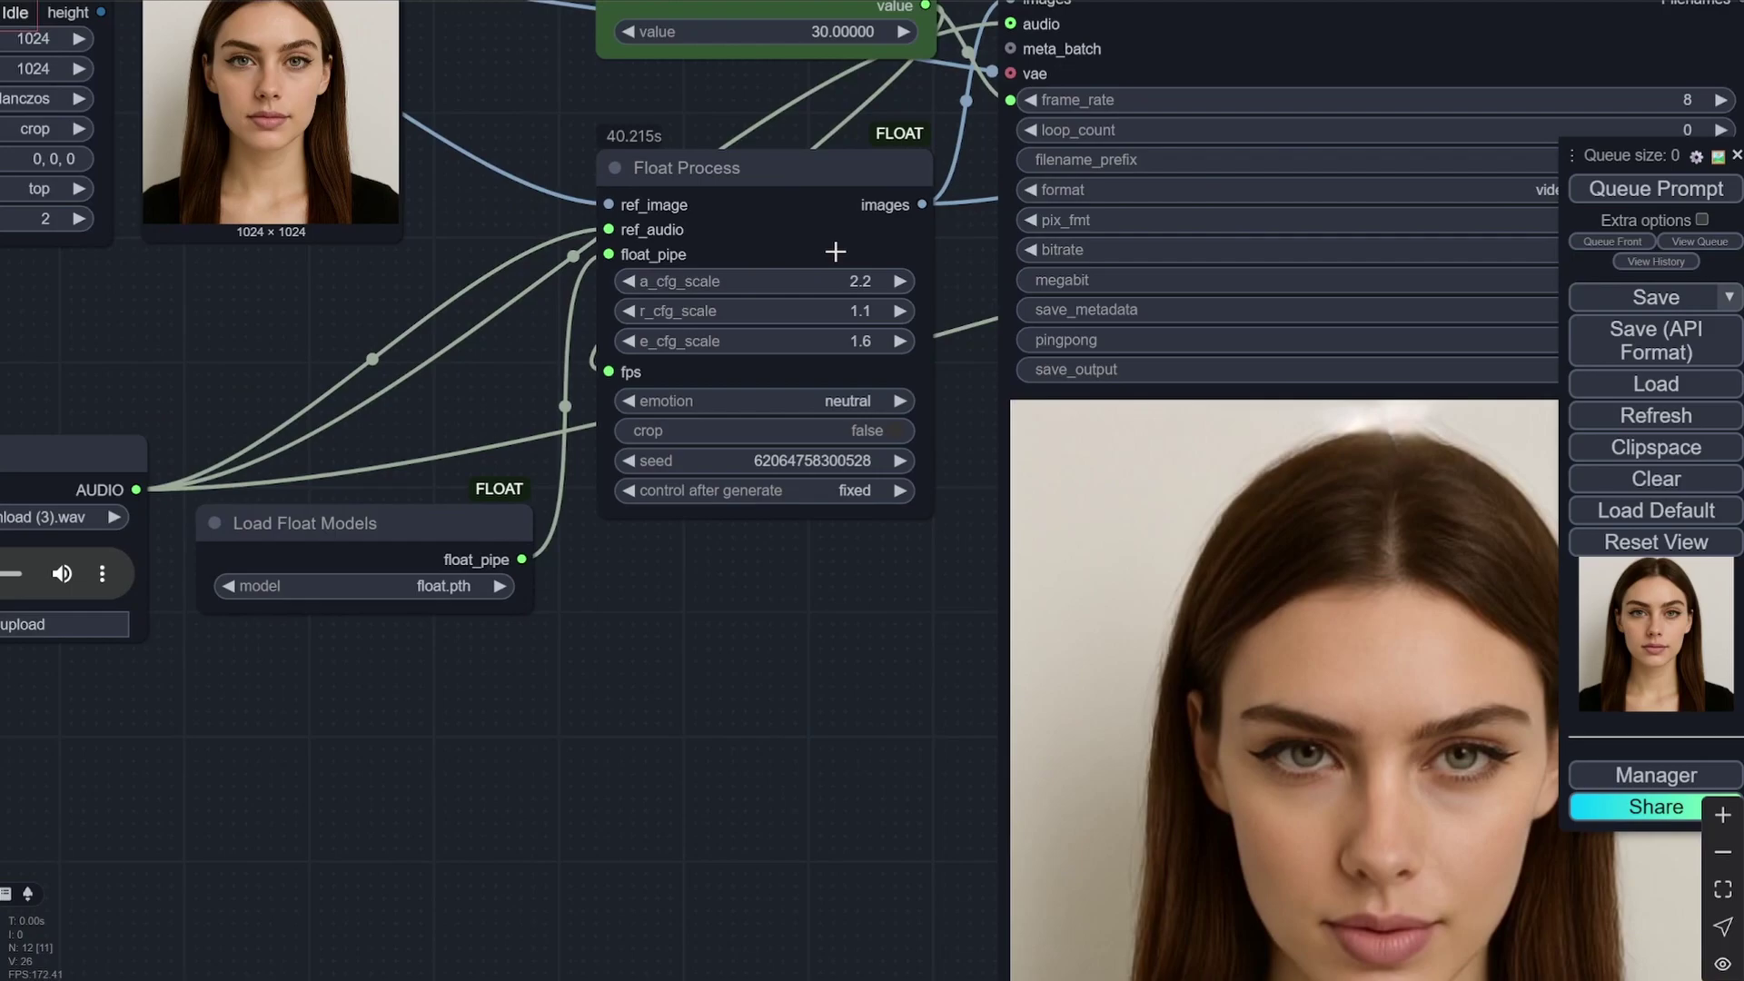
{"action": "scroll", "coordinate": [830, 249], "scroll_direction": "up", "scroll_amount": 5}
{"action": "scroll", "coordinate": [697, 426], "scroll_direction": "down", "scroll_amount": 10}
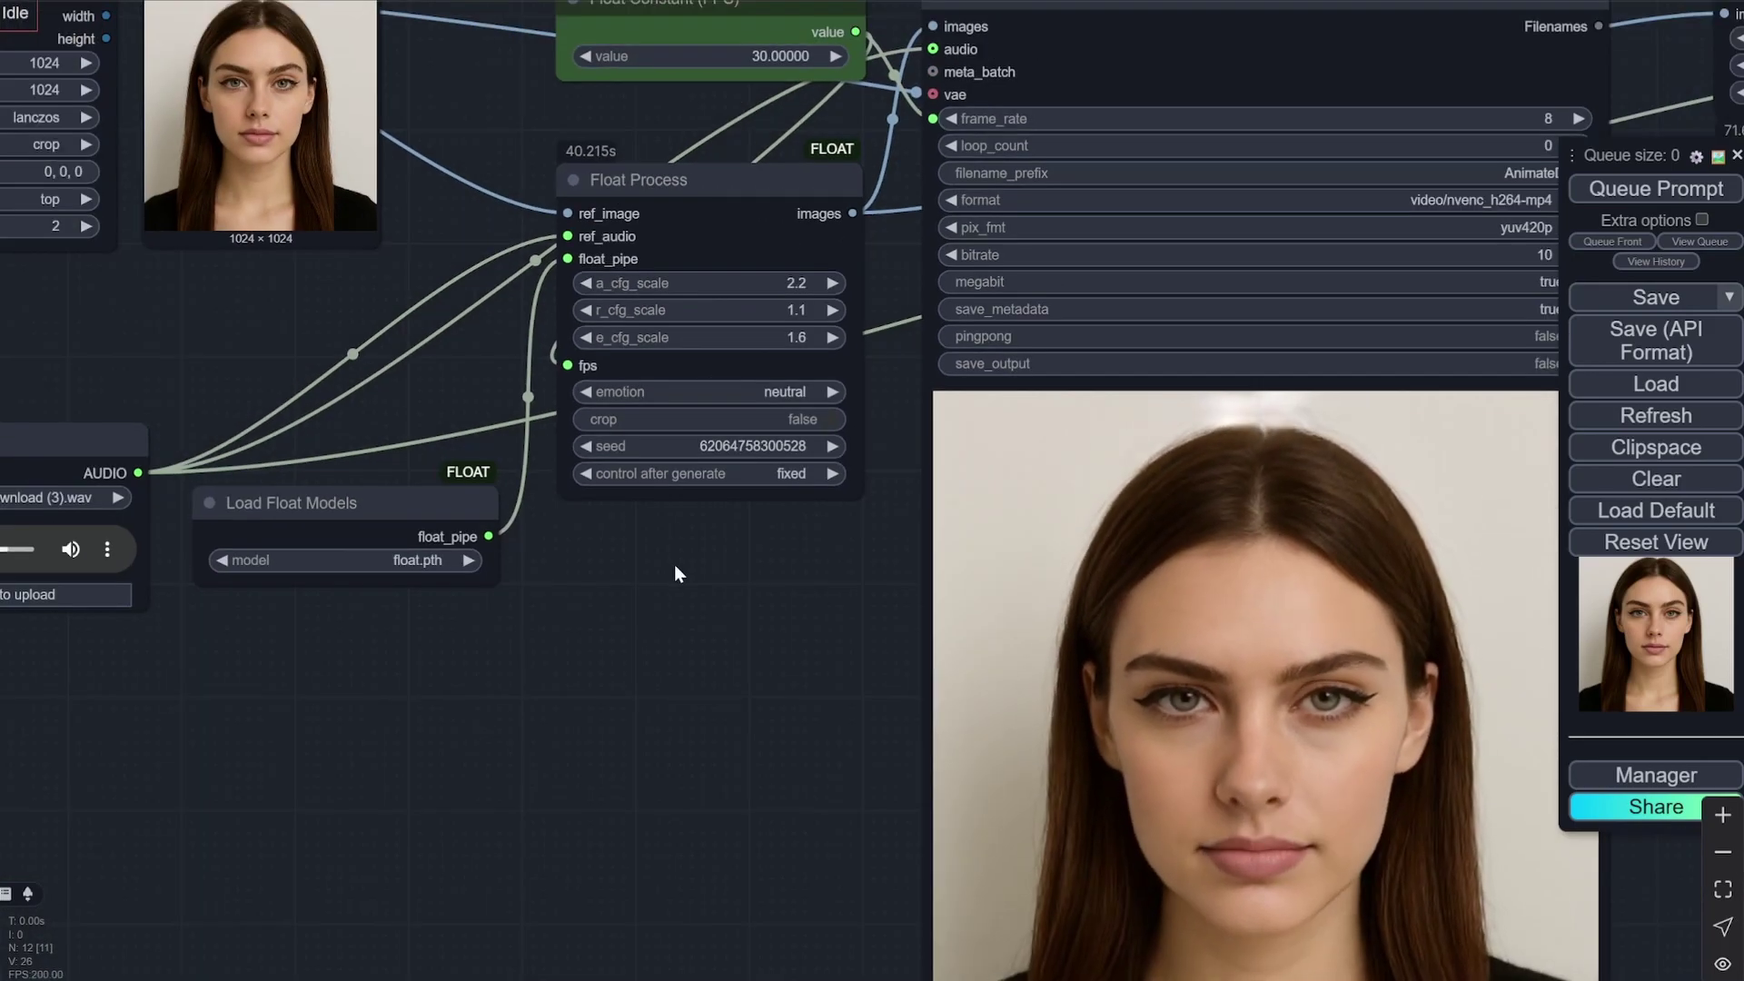
{"action": "scroll", "coordinate": [641, 622], "scroll_direction": "down", "scroll_amount": 3}
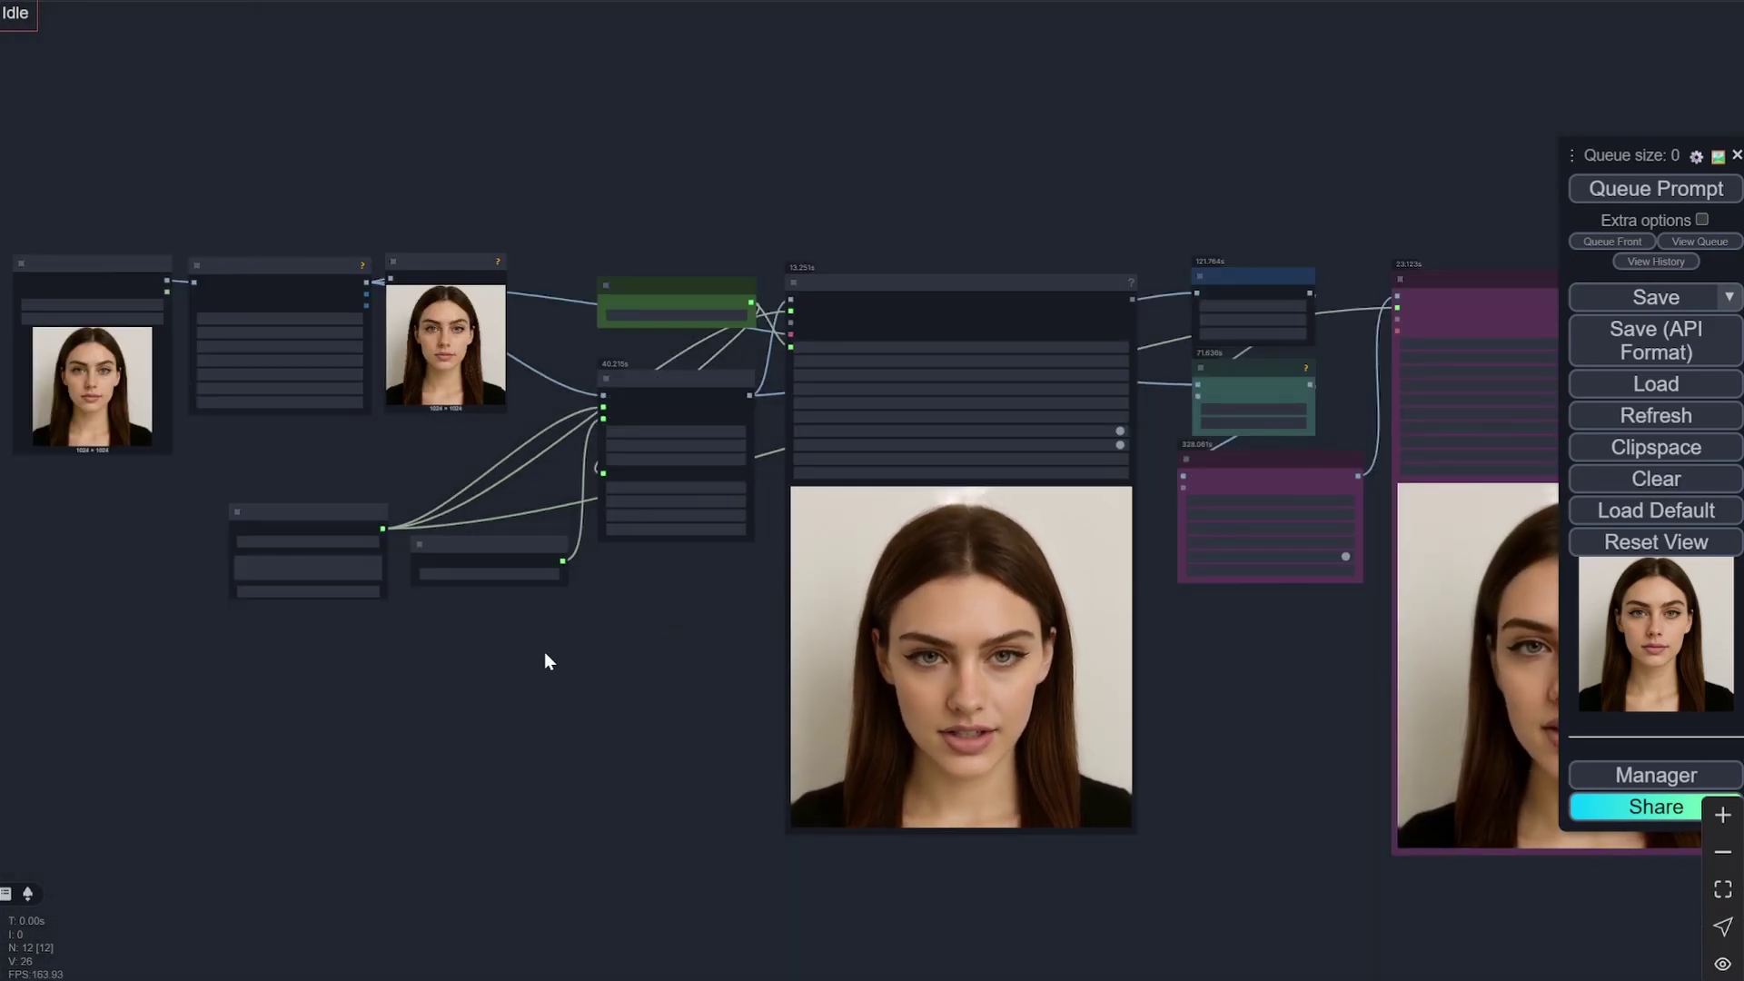
{"action": "scroll", "coordinate": [554, 636], "scroll_direction": "up", "scroll_amount": 7}
{"action": "scroll", "coordinate": [699, 623], "scroll_direction": "down", "scroll_amount": 8}
{"action": "scroll", "coordinate": [908, 636], "scroll_direction": "up", "scroll_amount": 10}
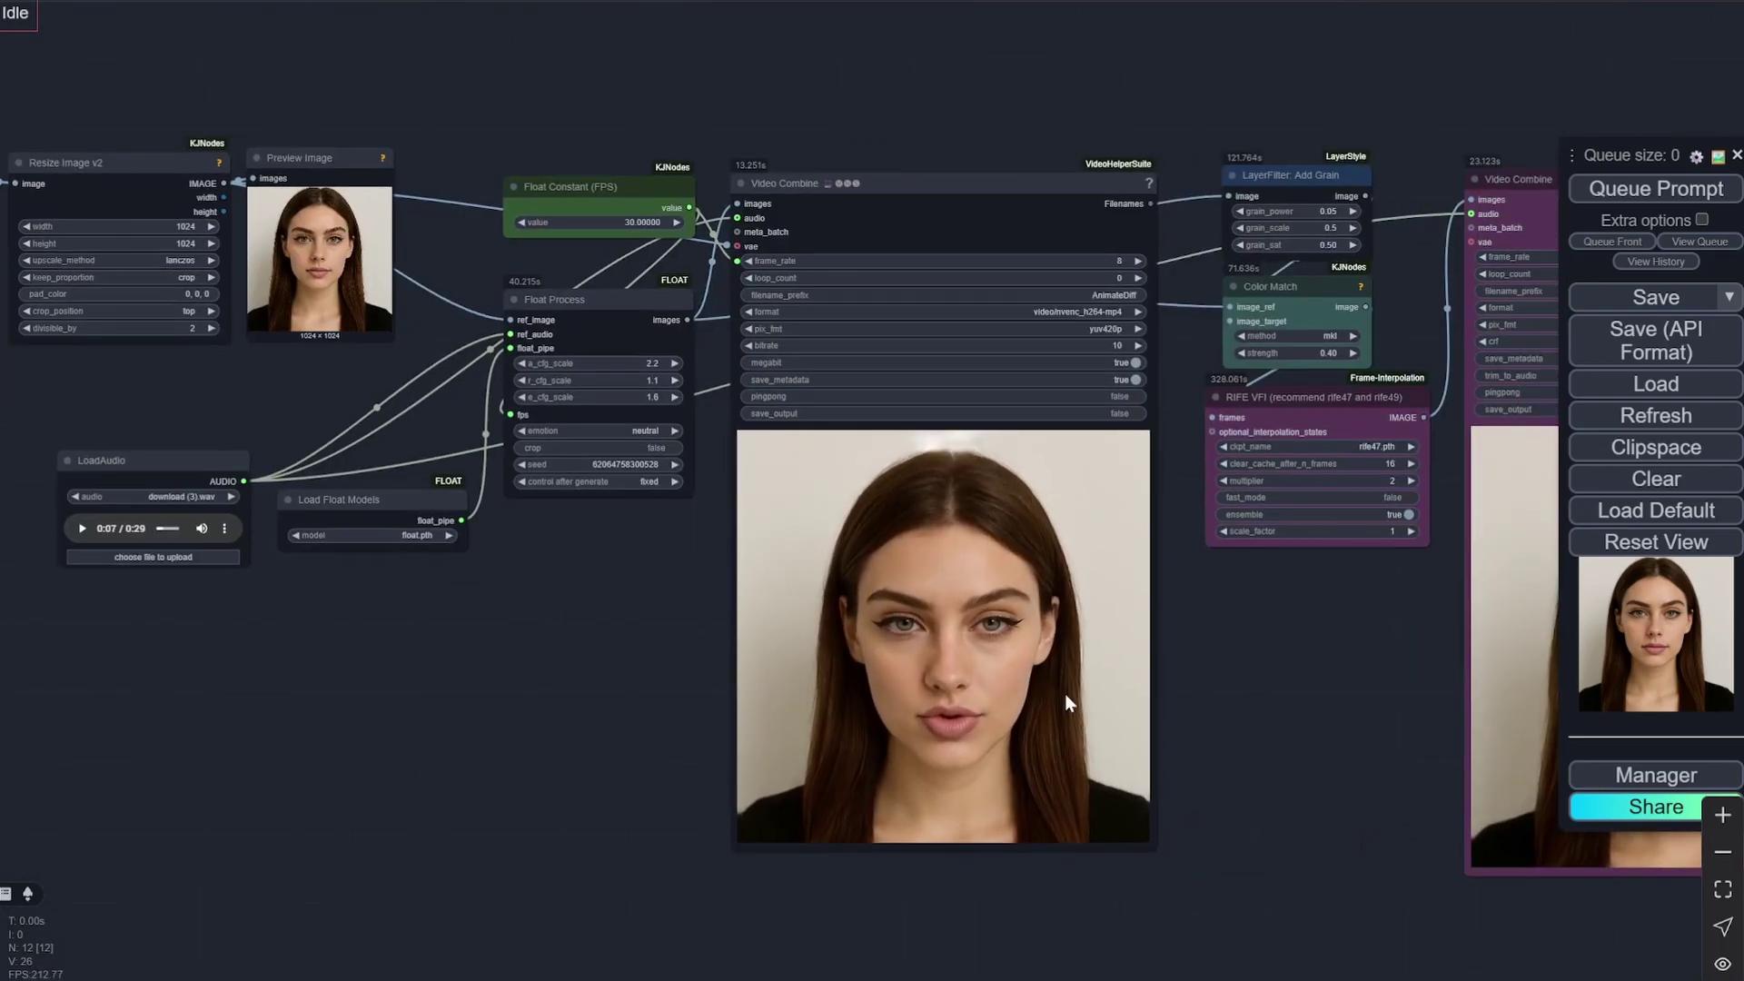
{"action": "scroll", "coordinate": [1025, 669], "scroll_direction": "down", "scroll_amount": 1}
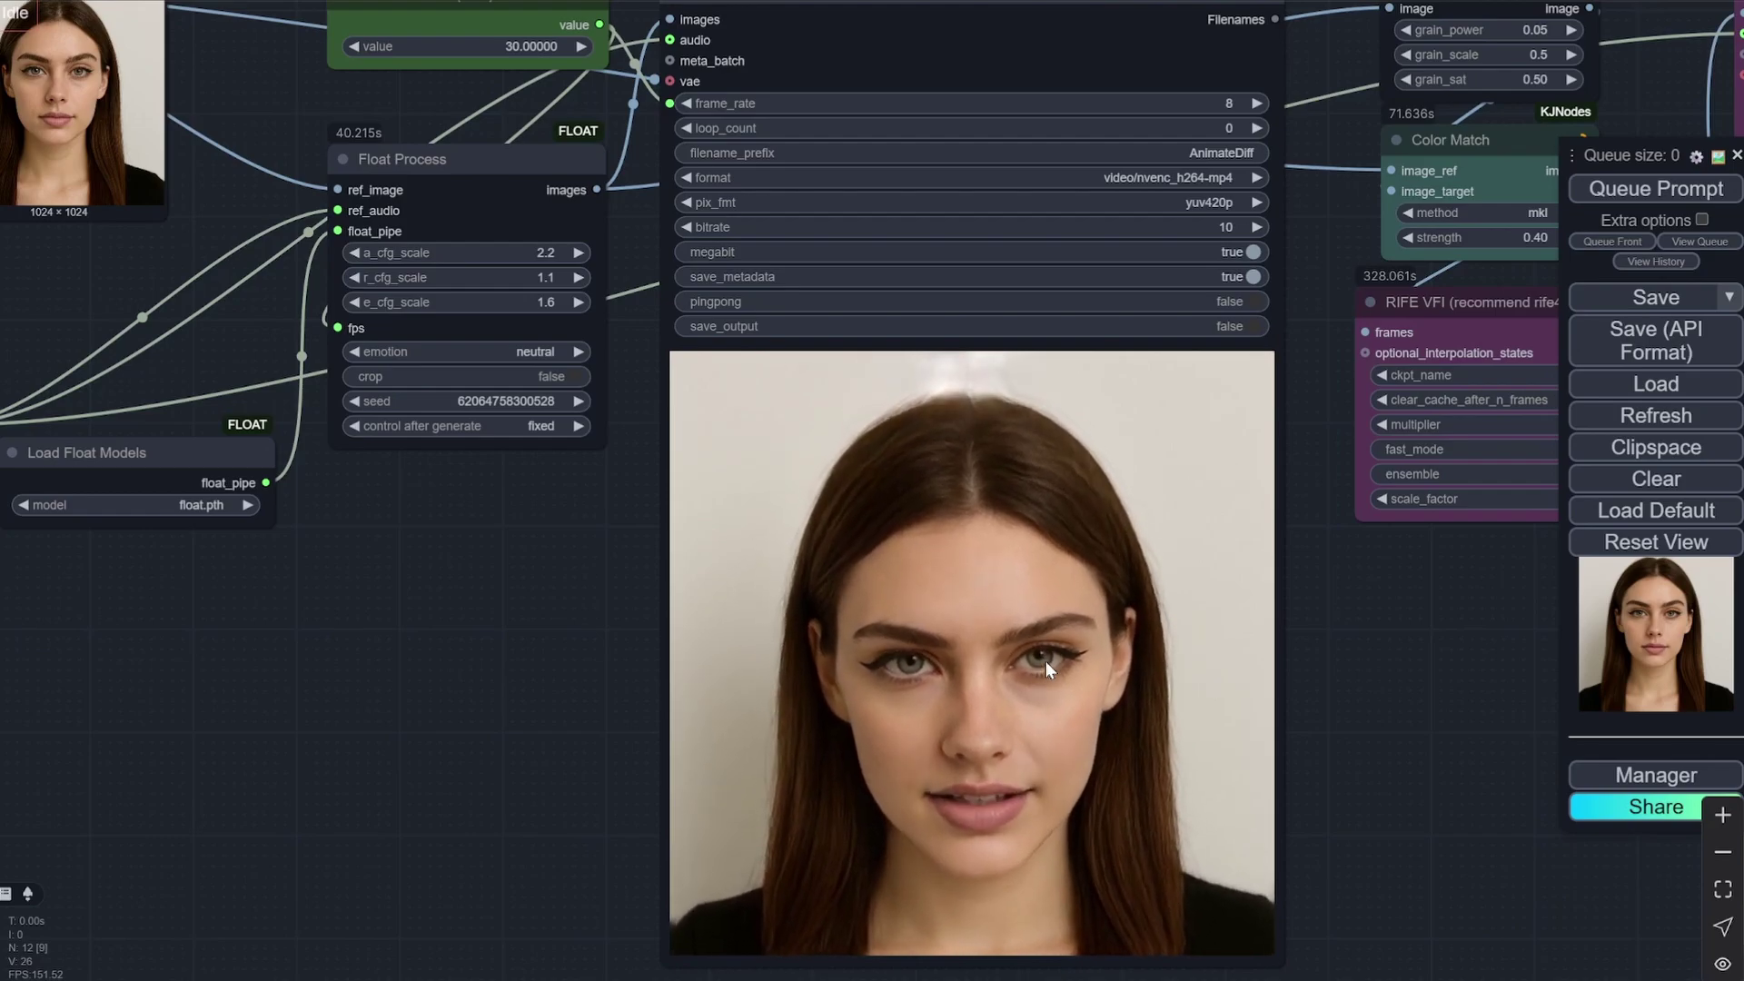
{"action": "scroll", "coordinate": [427, 614], "scroll_direction": "down", "scroll_amount": 3}
{"action": "left_click_drag", "start_coordinate": [427, 614], "coordinate": [595, 721]}
{"action": "scroll", "coordinate": [504, 401], "scroll_direction": "up", "scroll_amount": 10}
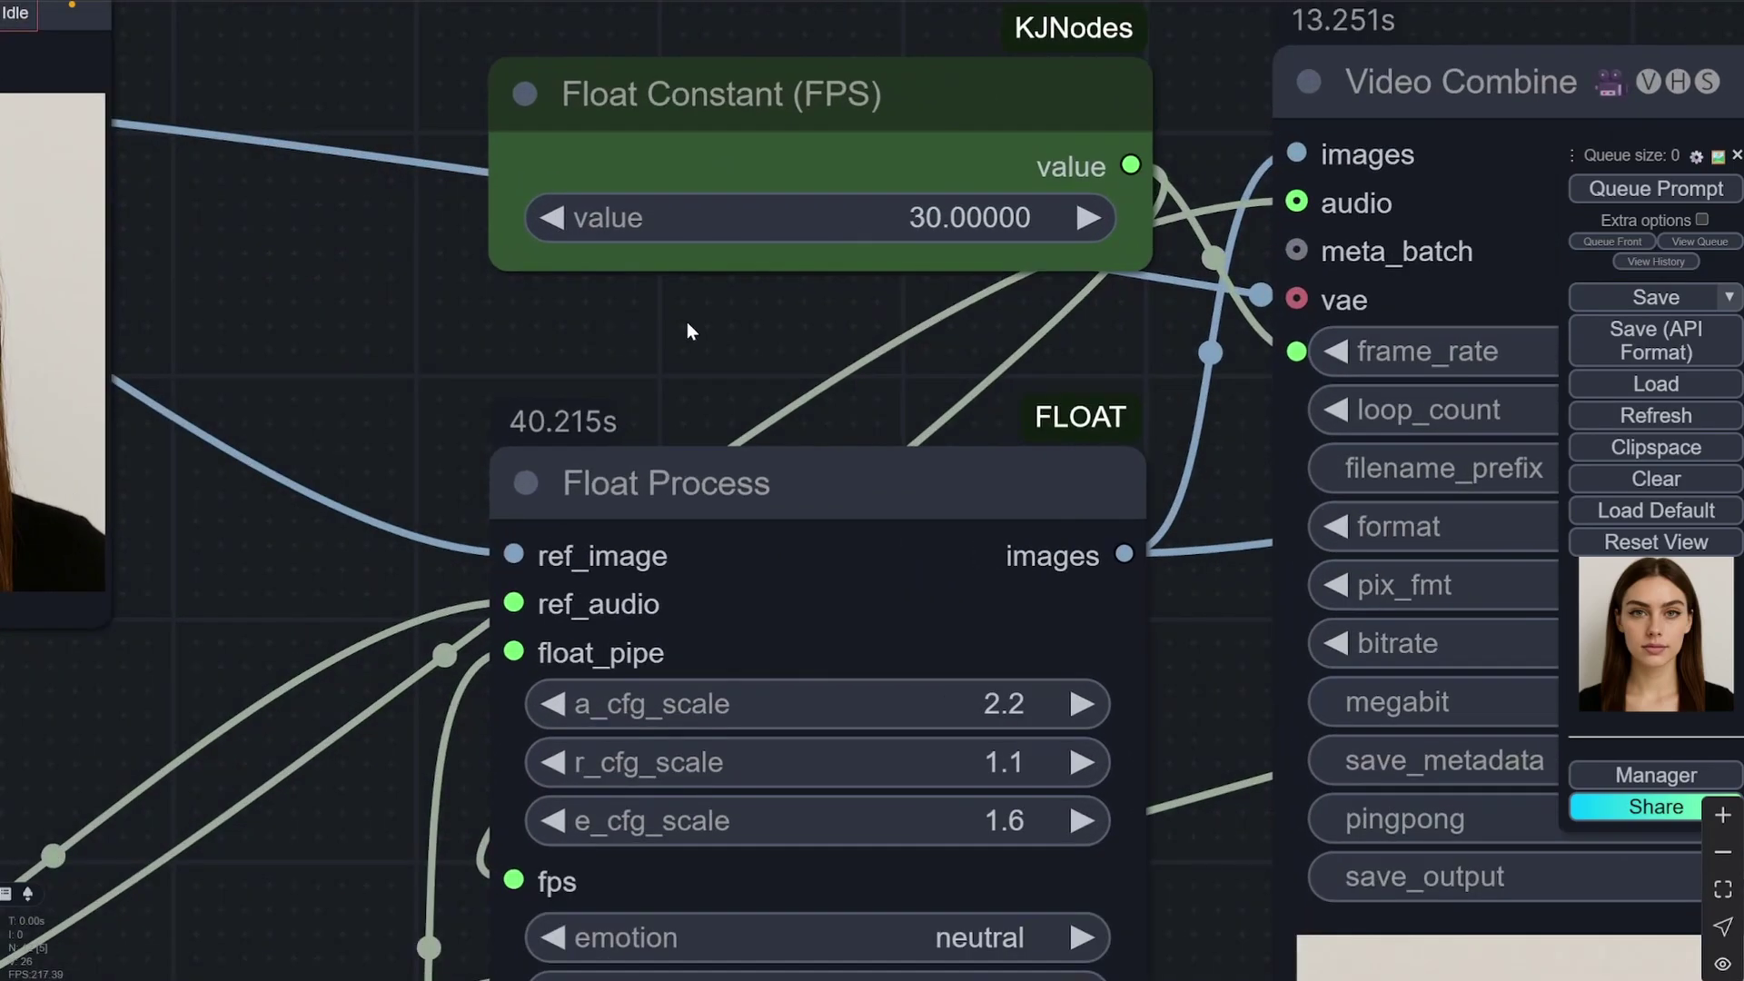
{"action": "left_click_drag", "start_coordinate": [687, 330], "coordinate": [482, 330]}
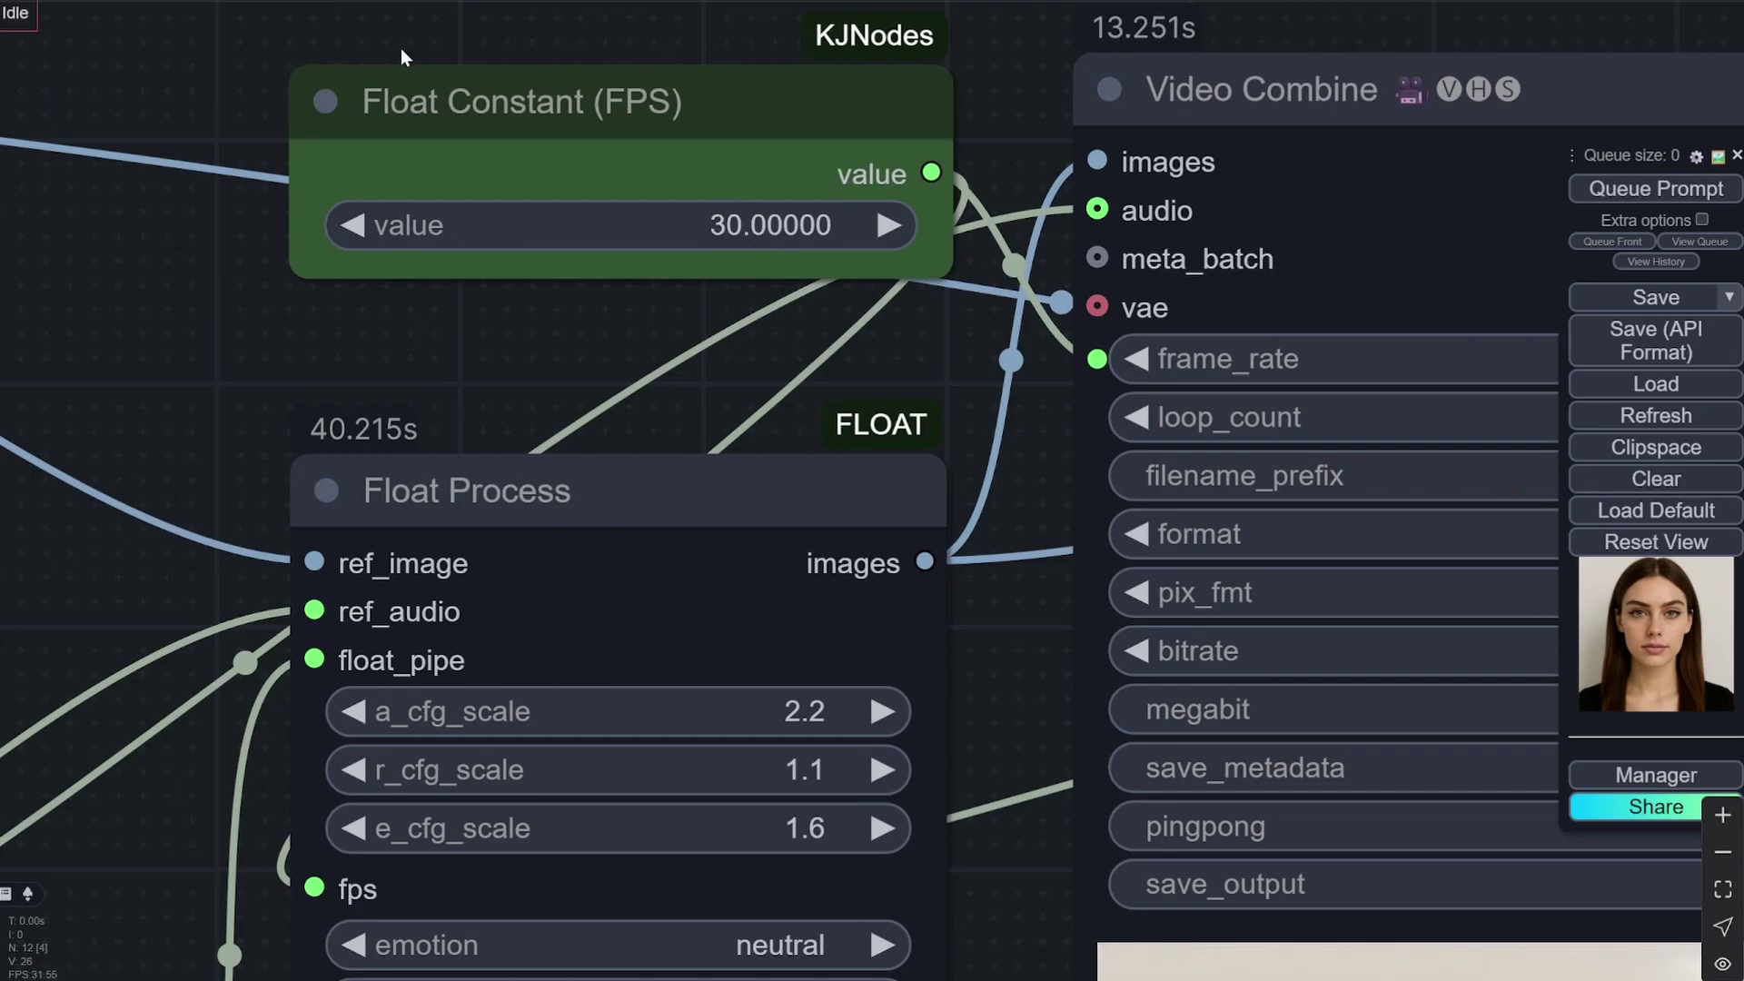
{"action": "scroll", "coordinate": [417, 182], "scroll_direction": "down", "scroll_amount": 5}
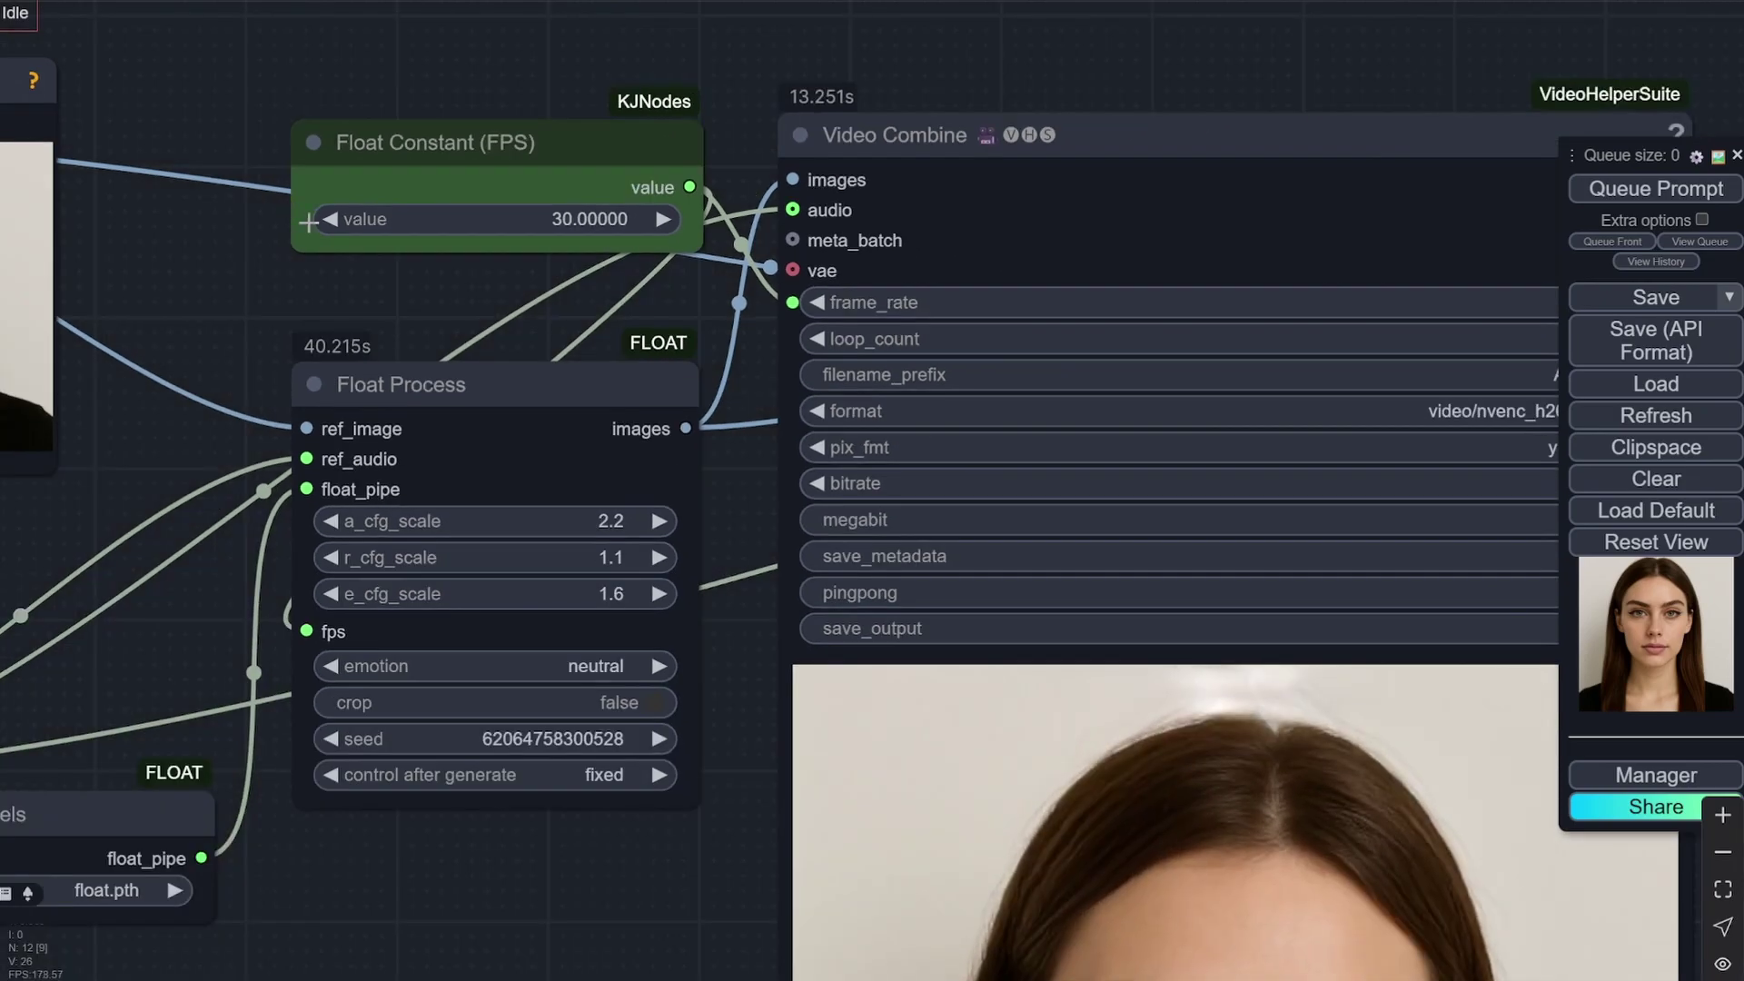
{"action": "scroll", "coordinate": [669, 292], "scroll_direction": "right", "scroll_amount": 5}
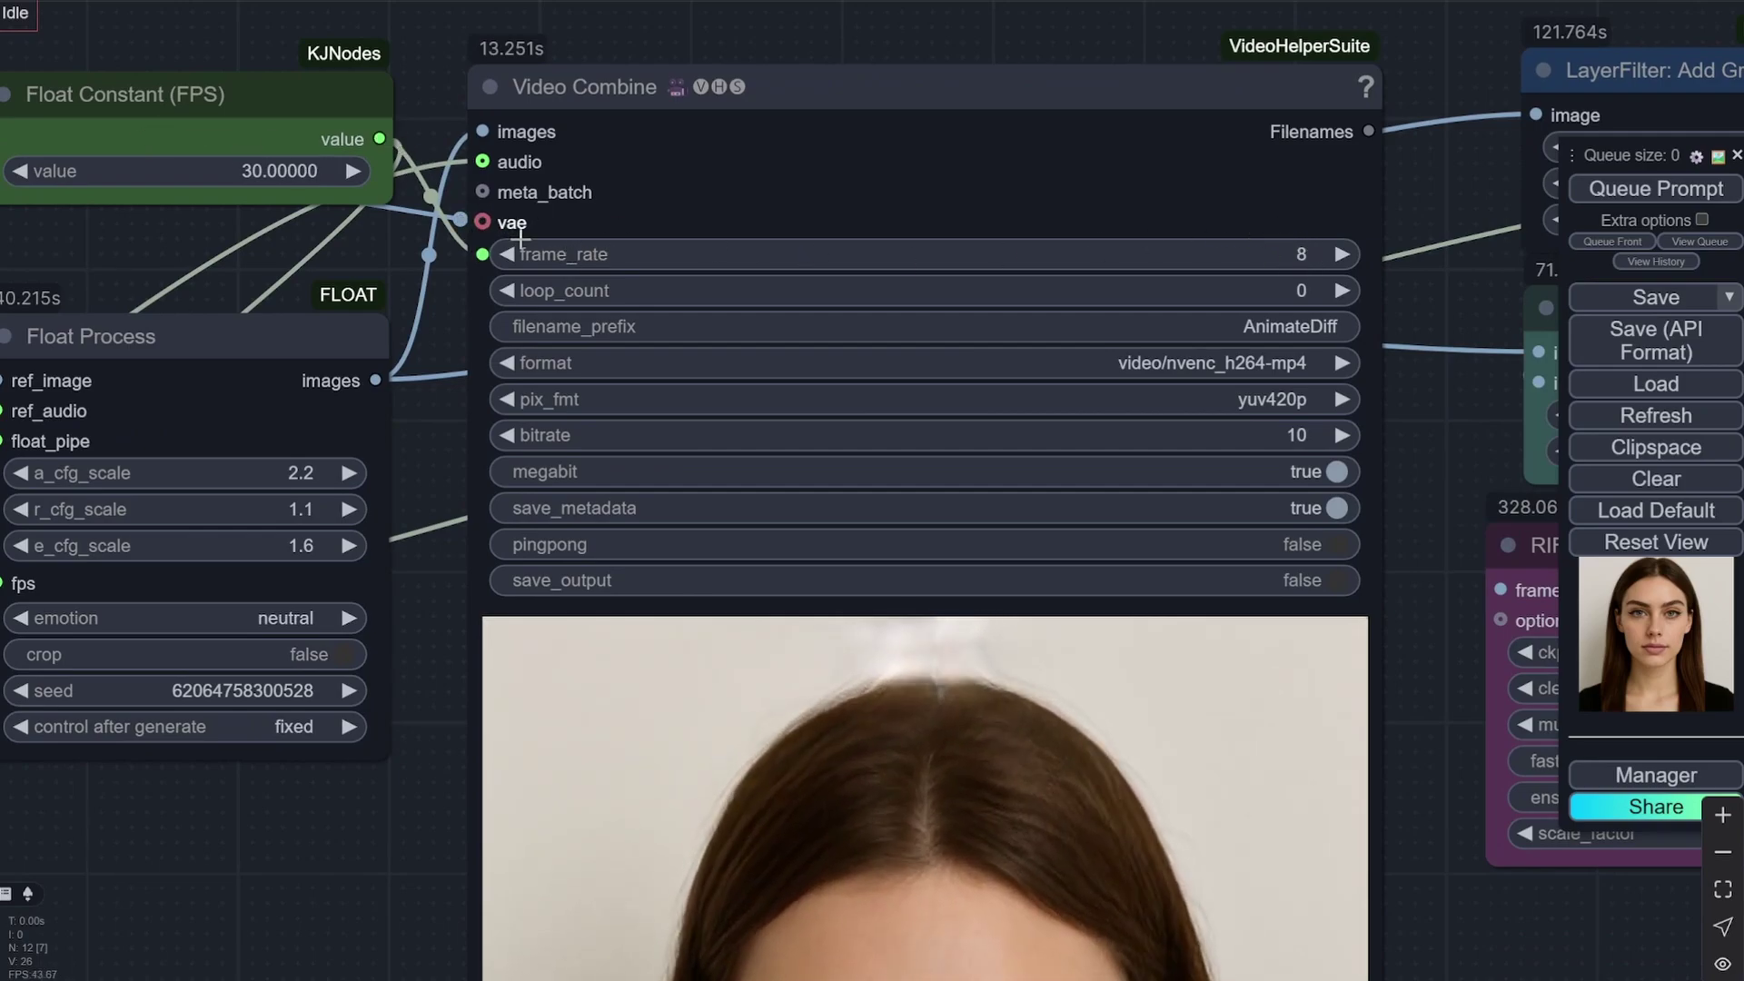
{"action": "scroll", "coordinate": [351, 242], "scroll_direction": "left", "scroll_amount": 5}
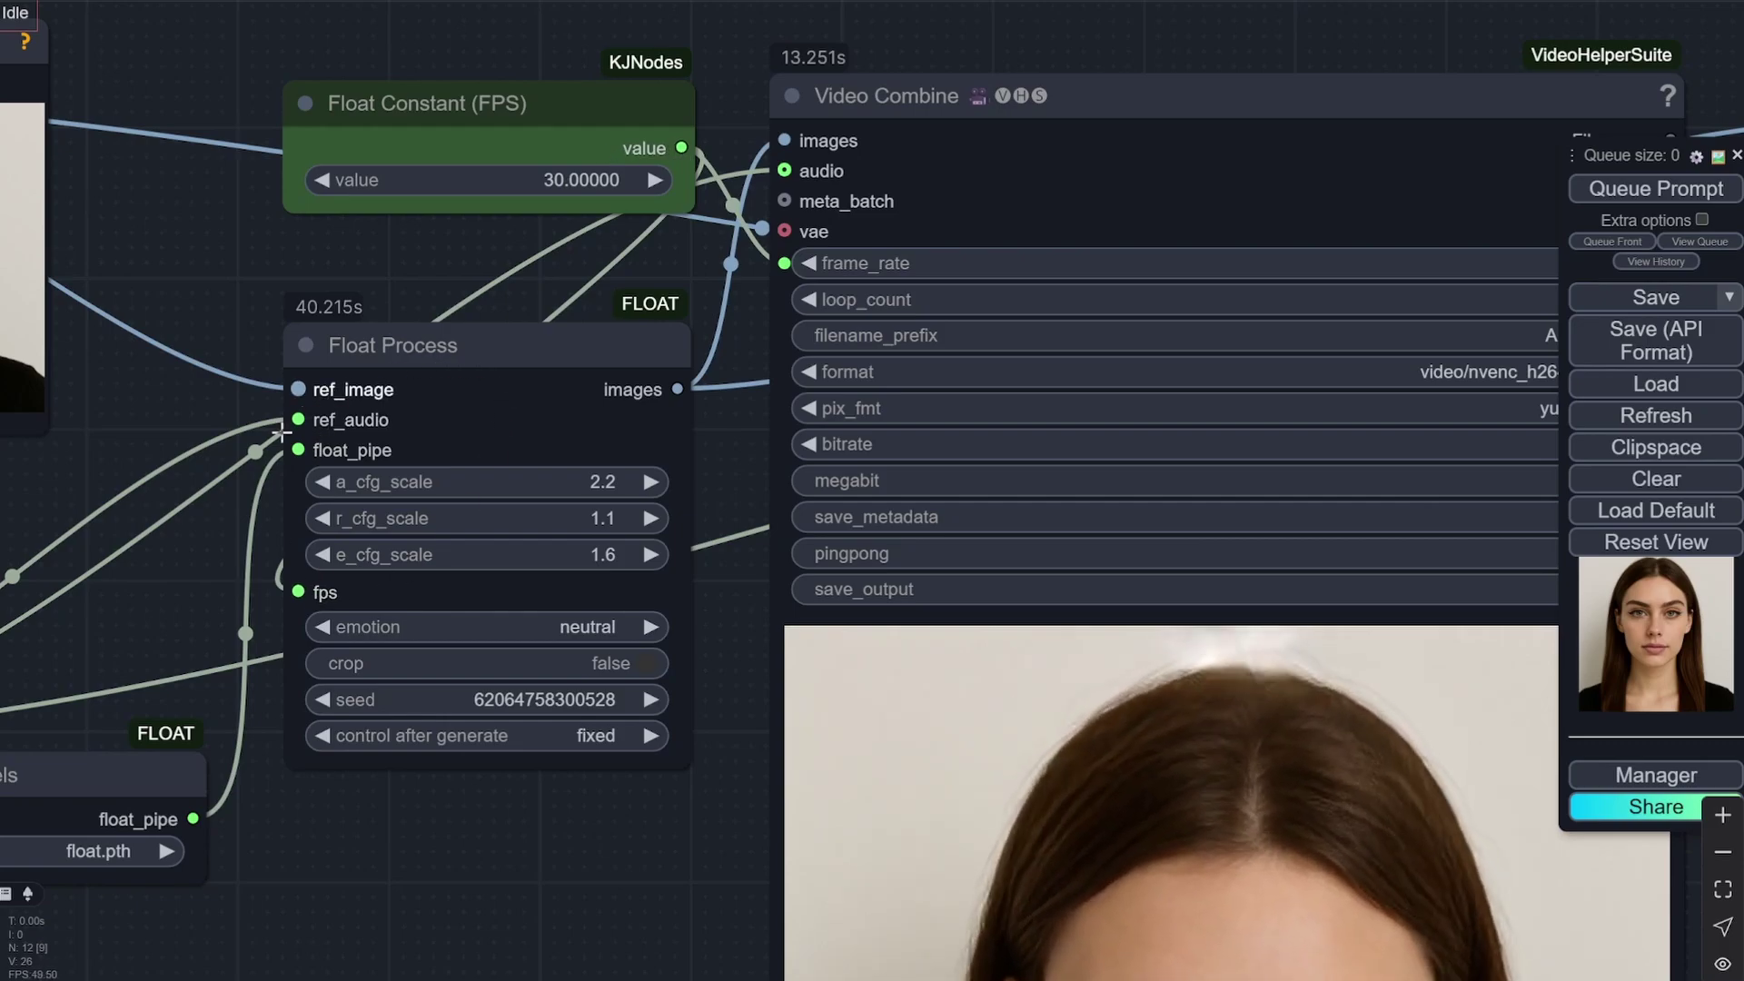
{"action": "scroll", "coordinate": [545, 839], "scroll_direction": "down", "scroll_amount": 2}
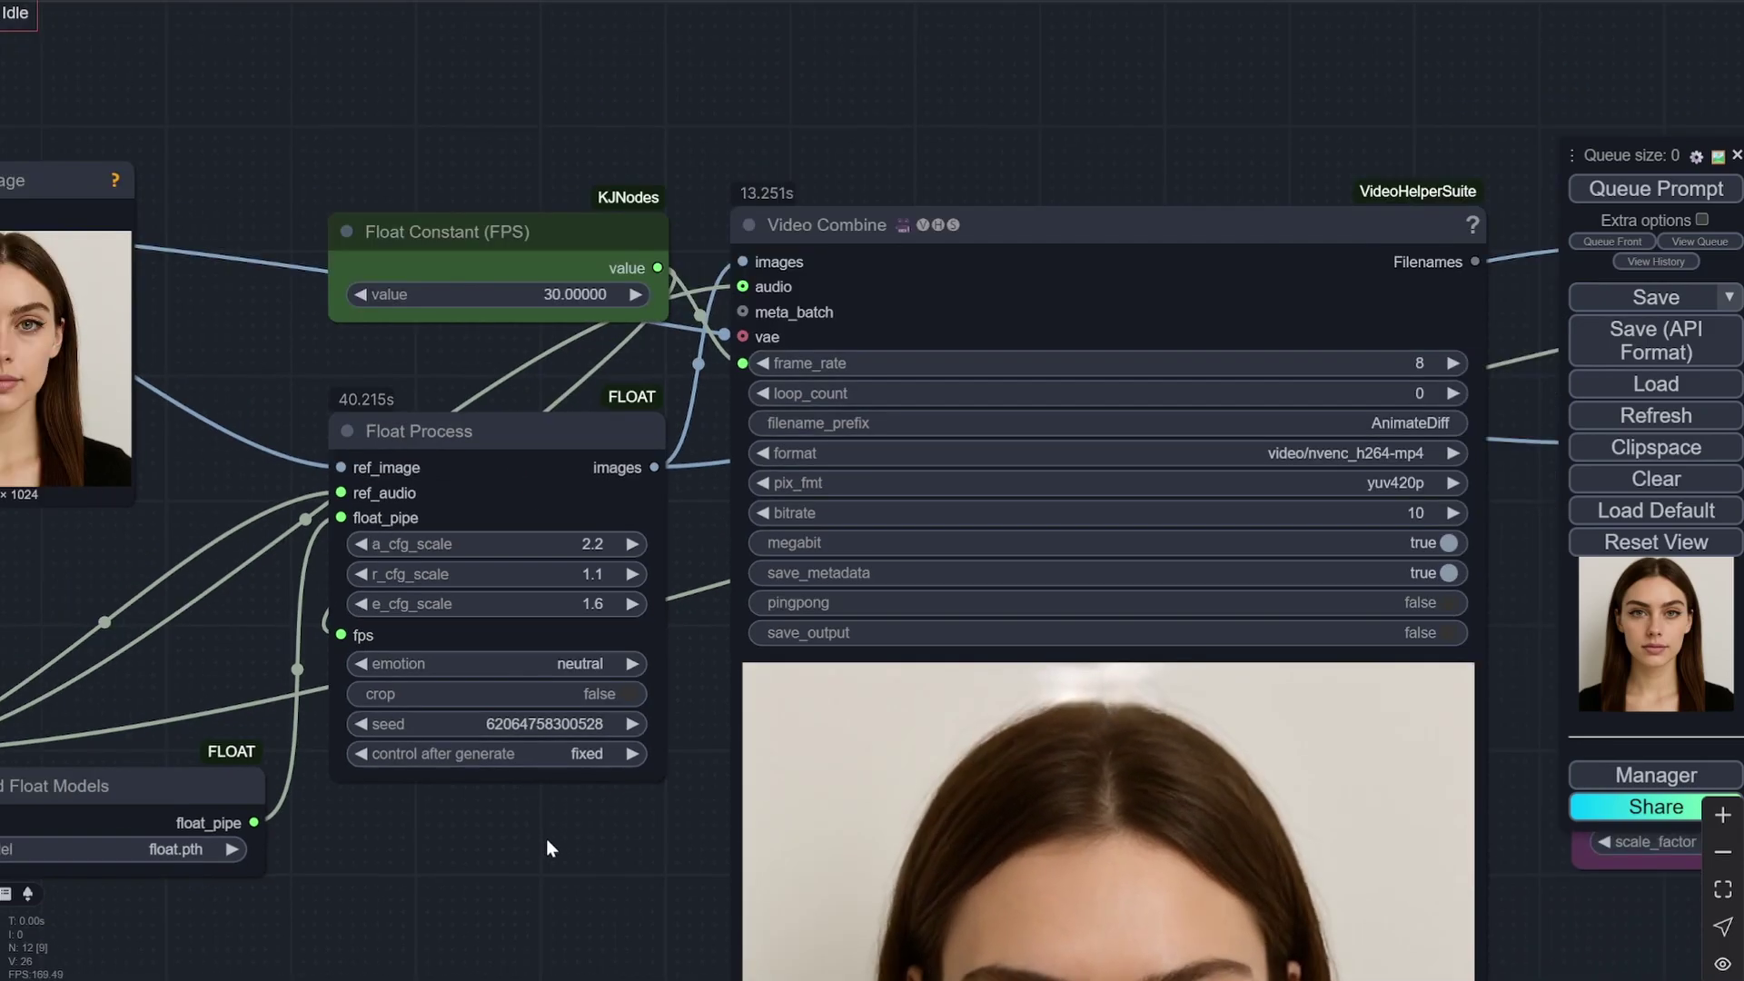
{"action": "left_click_drag", "start_coordinate": [546, 837], "coordinate": [307, 553]}
{"action": "scroll", "coordinate": [308, 552], "scroll_direction": "down", "scroll_amount": 3}
{"action": "scroll", "coordinate": [946, 738], "scroll_direction": "down", "scroll_amount": 2}
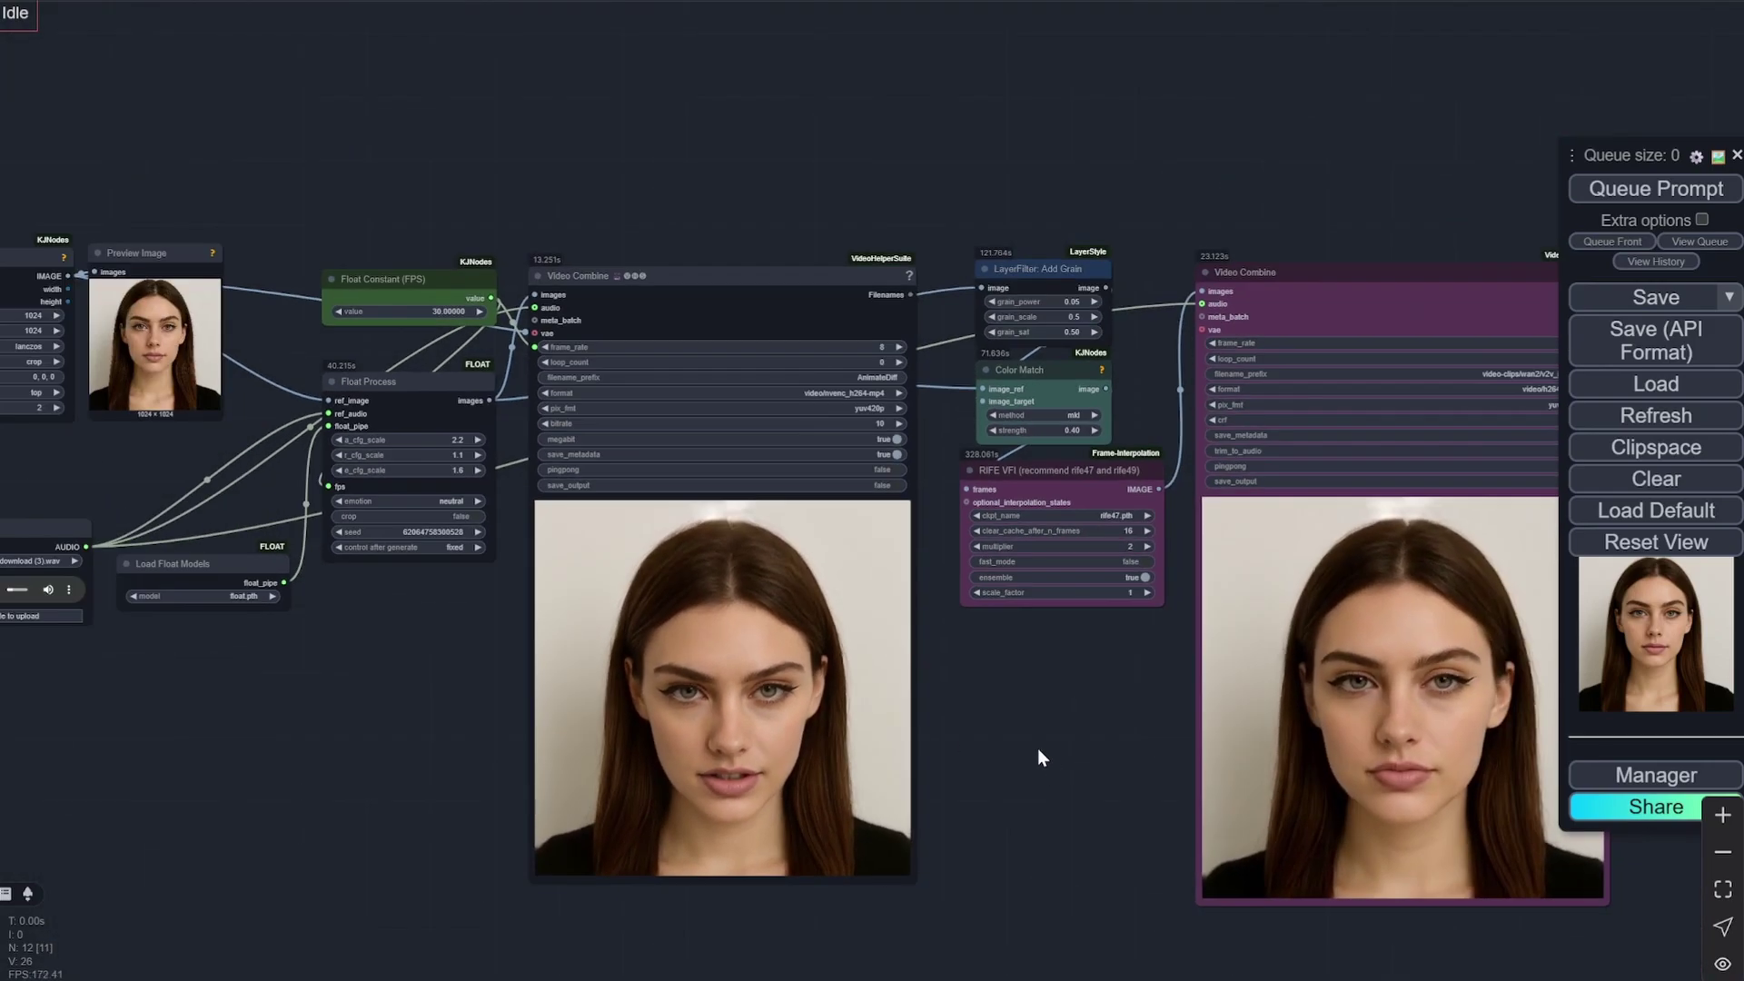
{"action": "scroll", "coordinate": [984, 719], "scroll_direction": "up", "scroll_amount": 5}
{"action": "left_click_drag", "start_coordinate": [964, 676], "coordinate": [1078, 570]}
{"action": "scroll", "coordinate": [1195, 558], "scroll_direction": "down", "scroll_amount": 2}
{"action": "scroll", "coordinate": [1201, 609], "scroll_direction": "down", "scroll_amount": 1}
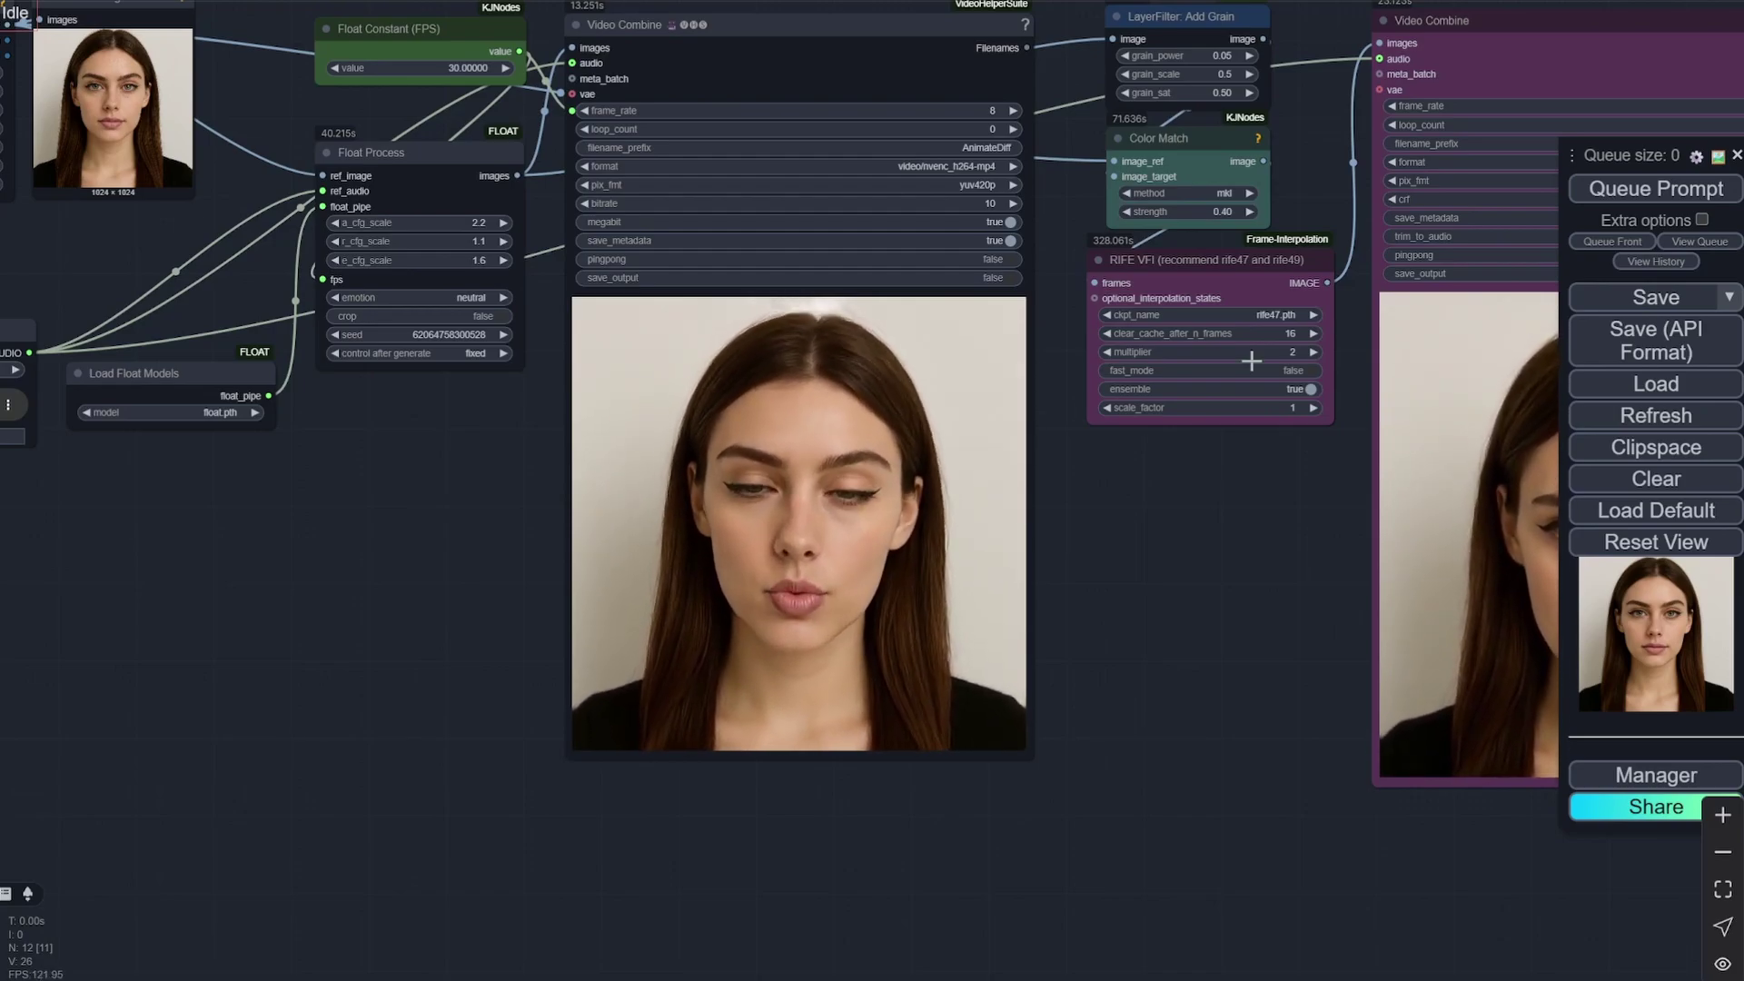
{"action": "scroll", "coordinate": [1263, 499], "scroll_direction": "up", "scroll_amount": 5}
{"action": "scroll", "coordinate": [1068, 197], "scroll_direction": "up", "scroll_amount": 5}
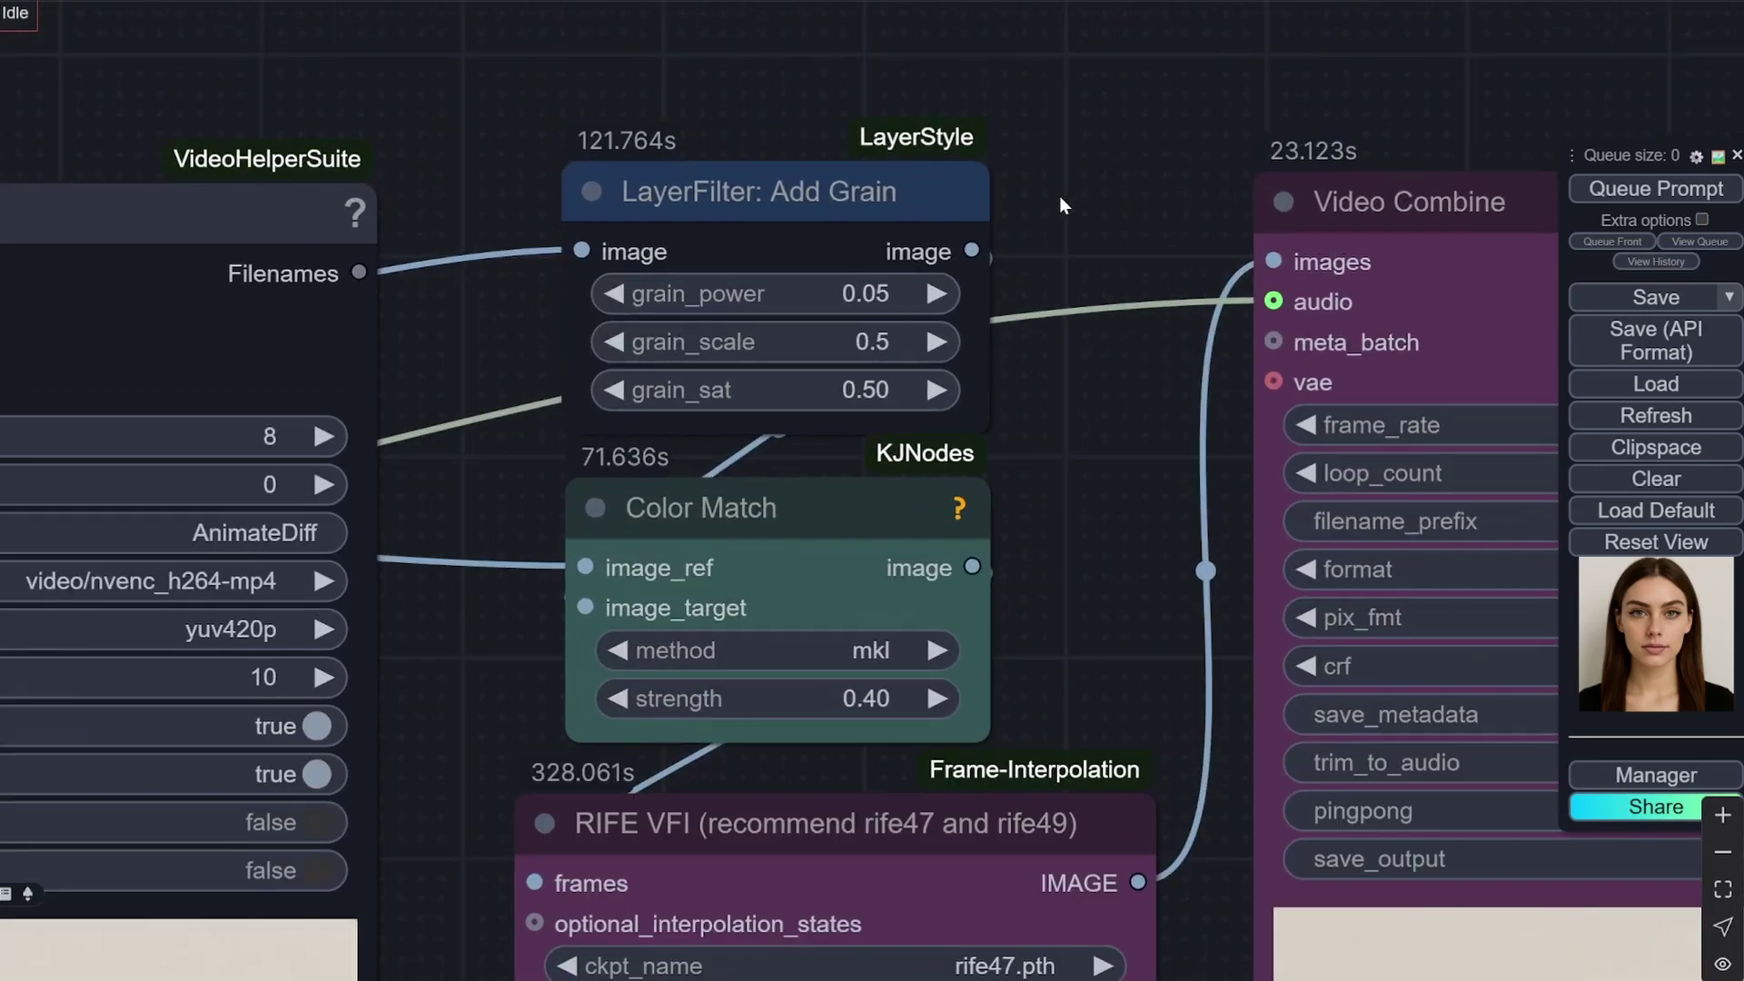
{"action": "left_click_drag", "start_coordinate": [458, 133], "coordinate": [1278, 113]}
{"action": "scroll", "coordinate": [707, 120], "scroll_direction": "down", "scroll_amount": 2}
{"action": "scroll", "coordinate": [1142, 109], "scroll_direction": "down", "scroll_amount": 2}
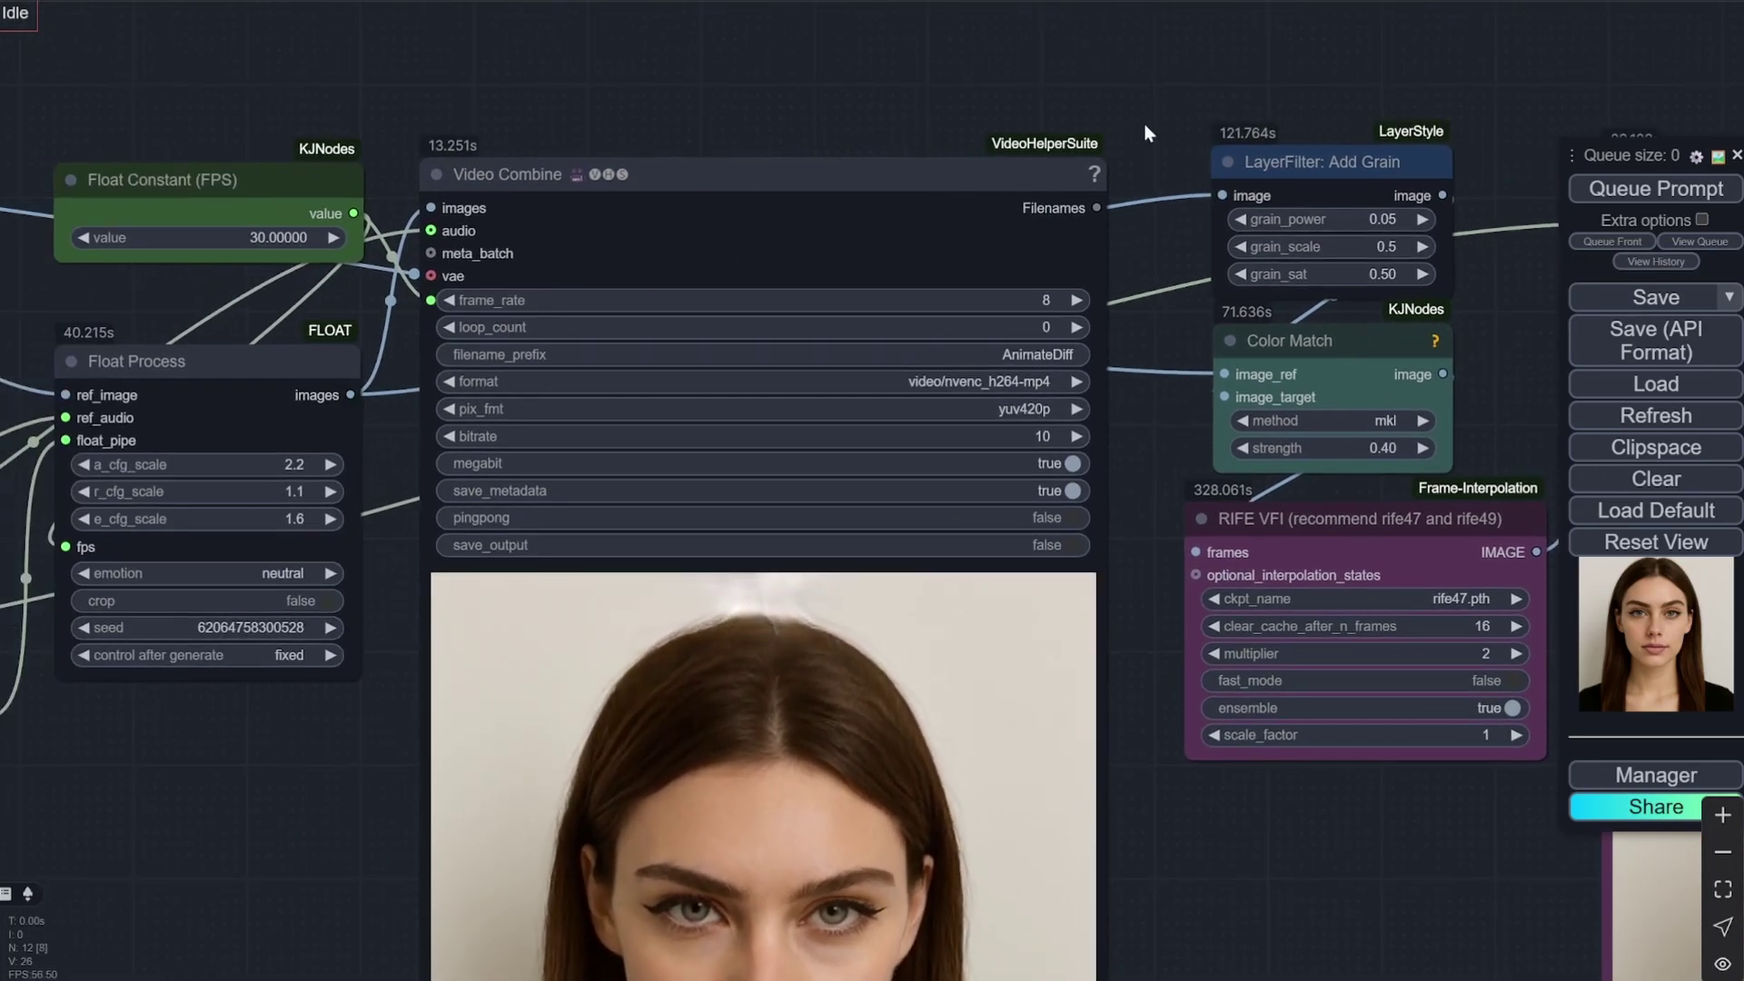
{"action": "left_click_drag", "start_coordinate": [1143, 124], "coordinate": [744, 25]}
{"action": "scroll", "coordinate": [744, 25], "scroll_direction": "up", "scroll_amount": 2}
{"action": "scroll", "coordinate": [790, 54], "scroll_direction": "down", "scroll_amount": 3}
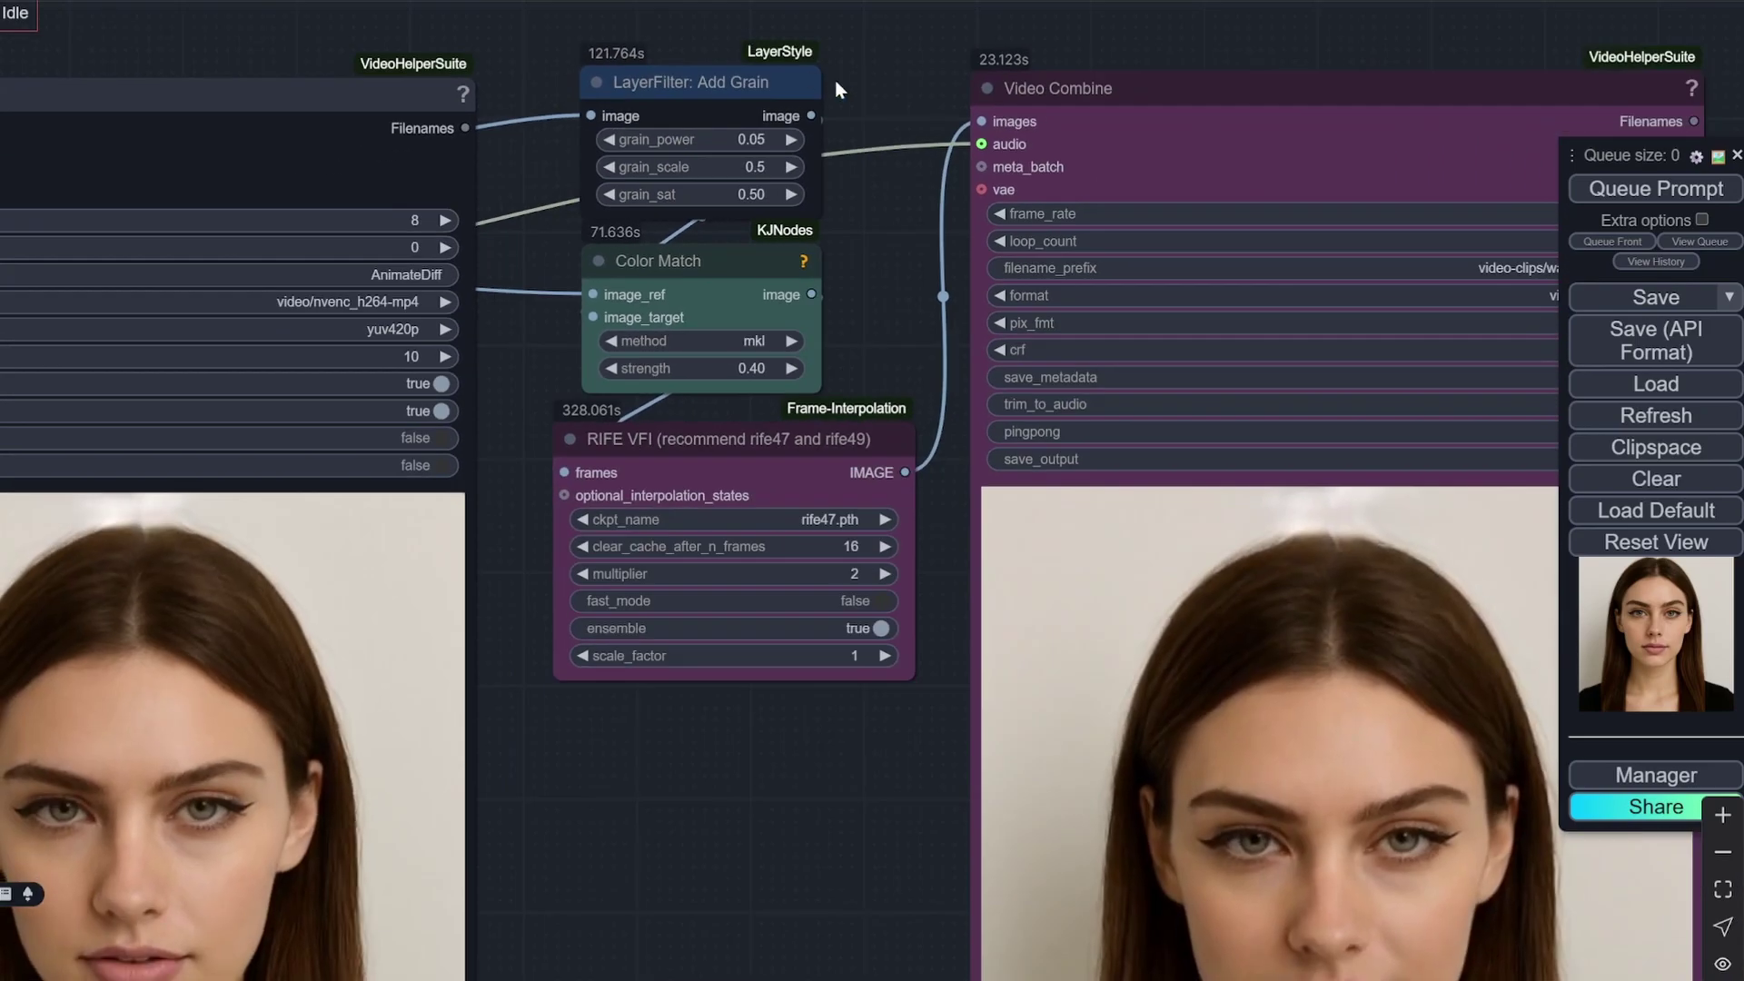
{"action": "scroll", "coordinate": [895, 104], "scroll_direction": "up", "scroll_amount": 2}
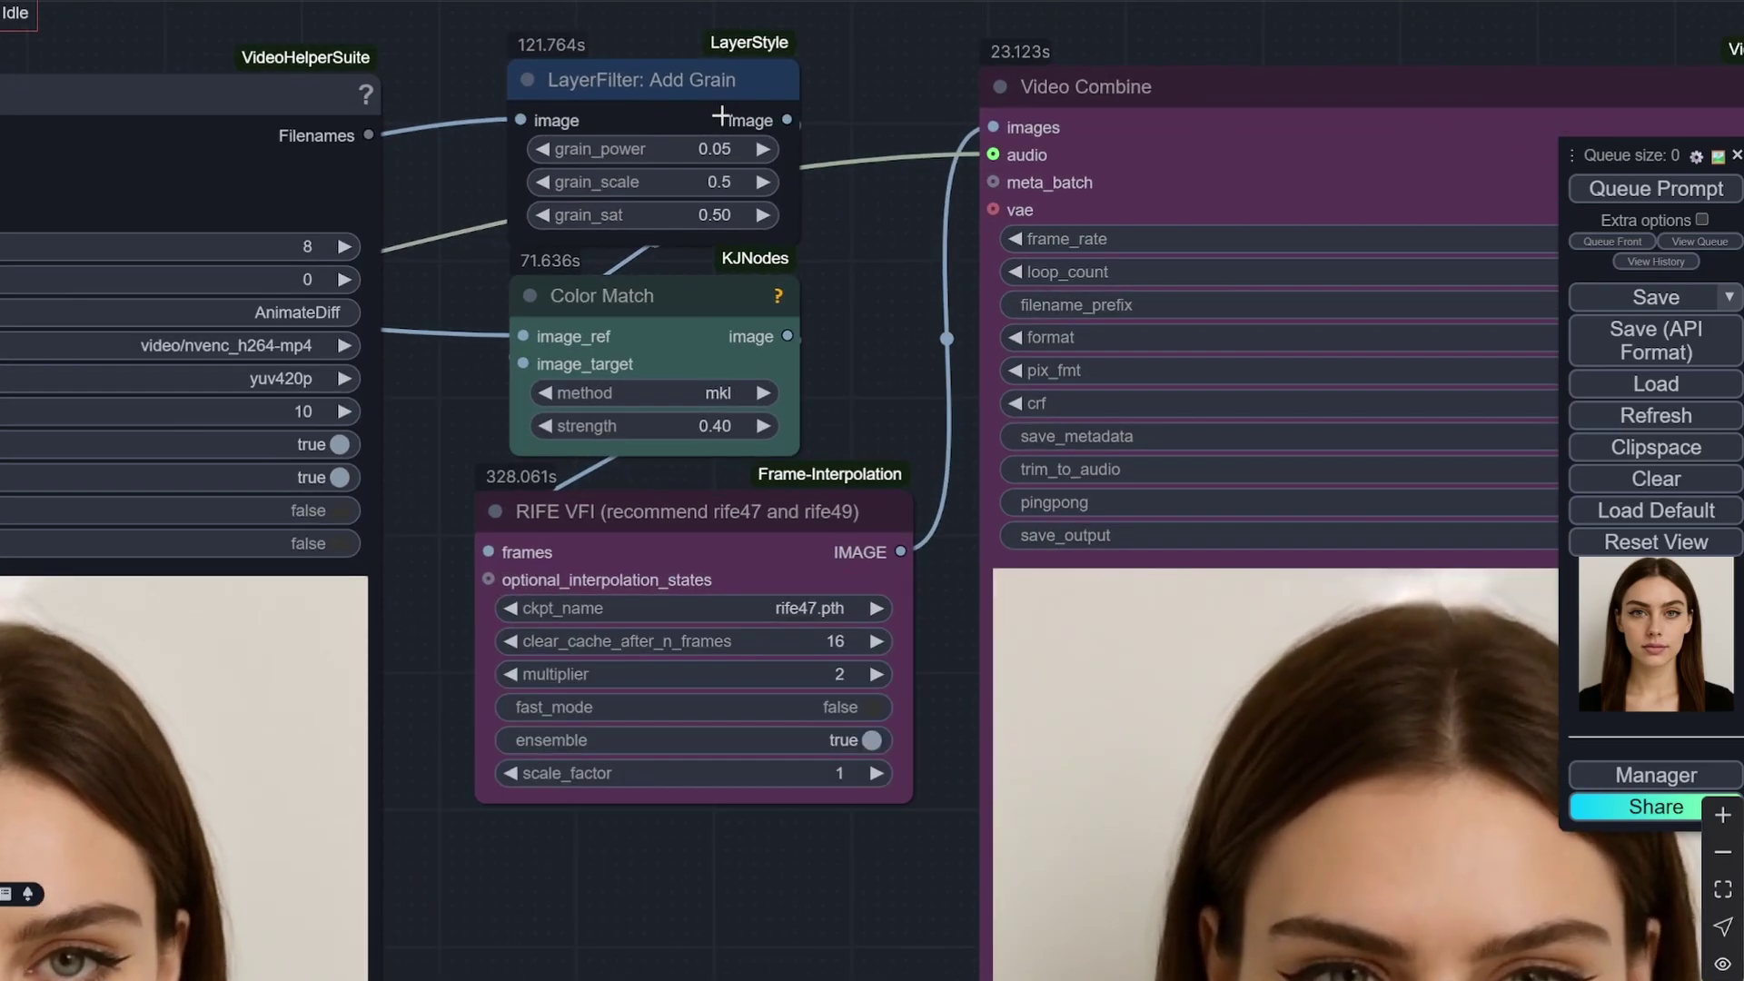
{"action": "left_click", "coordinate": [673, 81]}
{"action": "scroll", "coordinate": [673, 81], "scroll_direction": "up", "scroll_amount": 3}
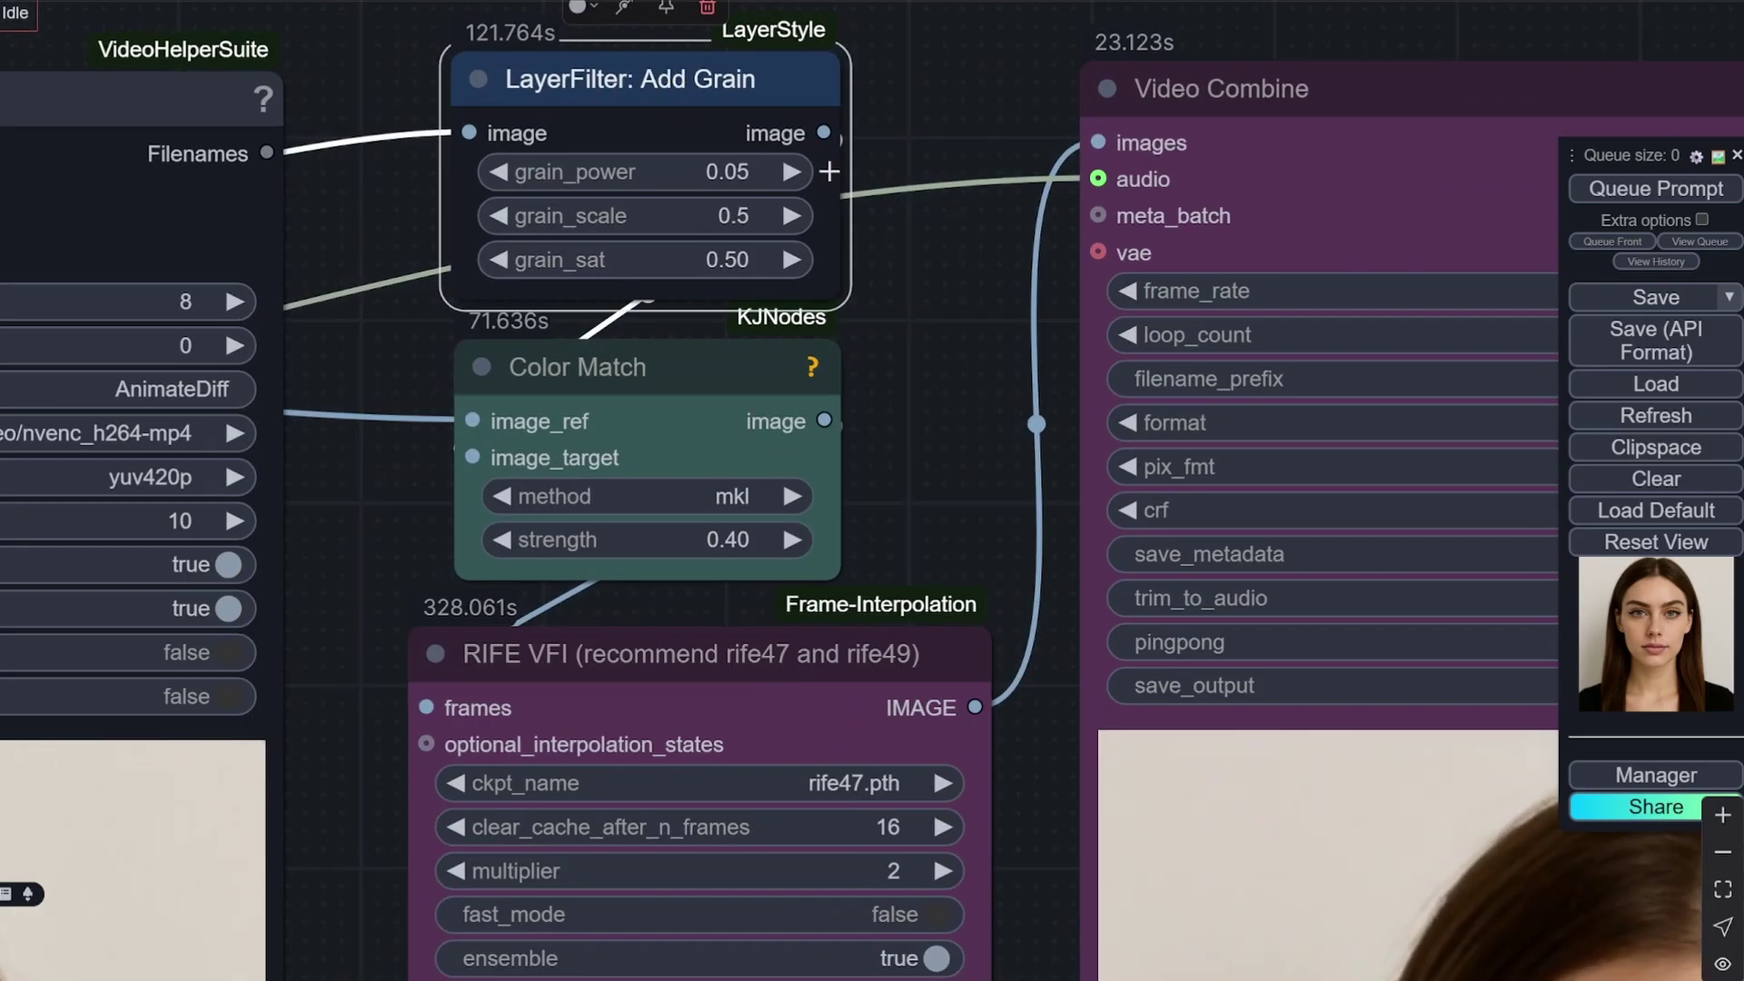
{"action": "left_click_drag", "start_coordinate": [953, 320], "coordinate": [941, 157]}
{"action": "scroll", "coordinate": [915, 234], "scroll_direction": "down", "scroll_amount": 3}
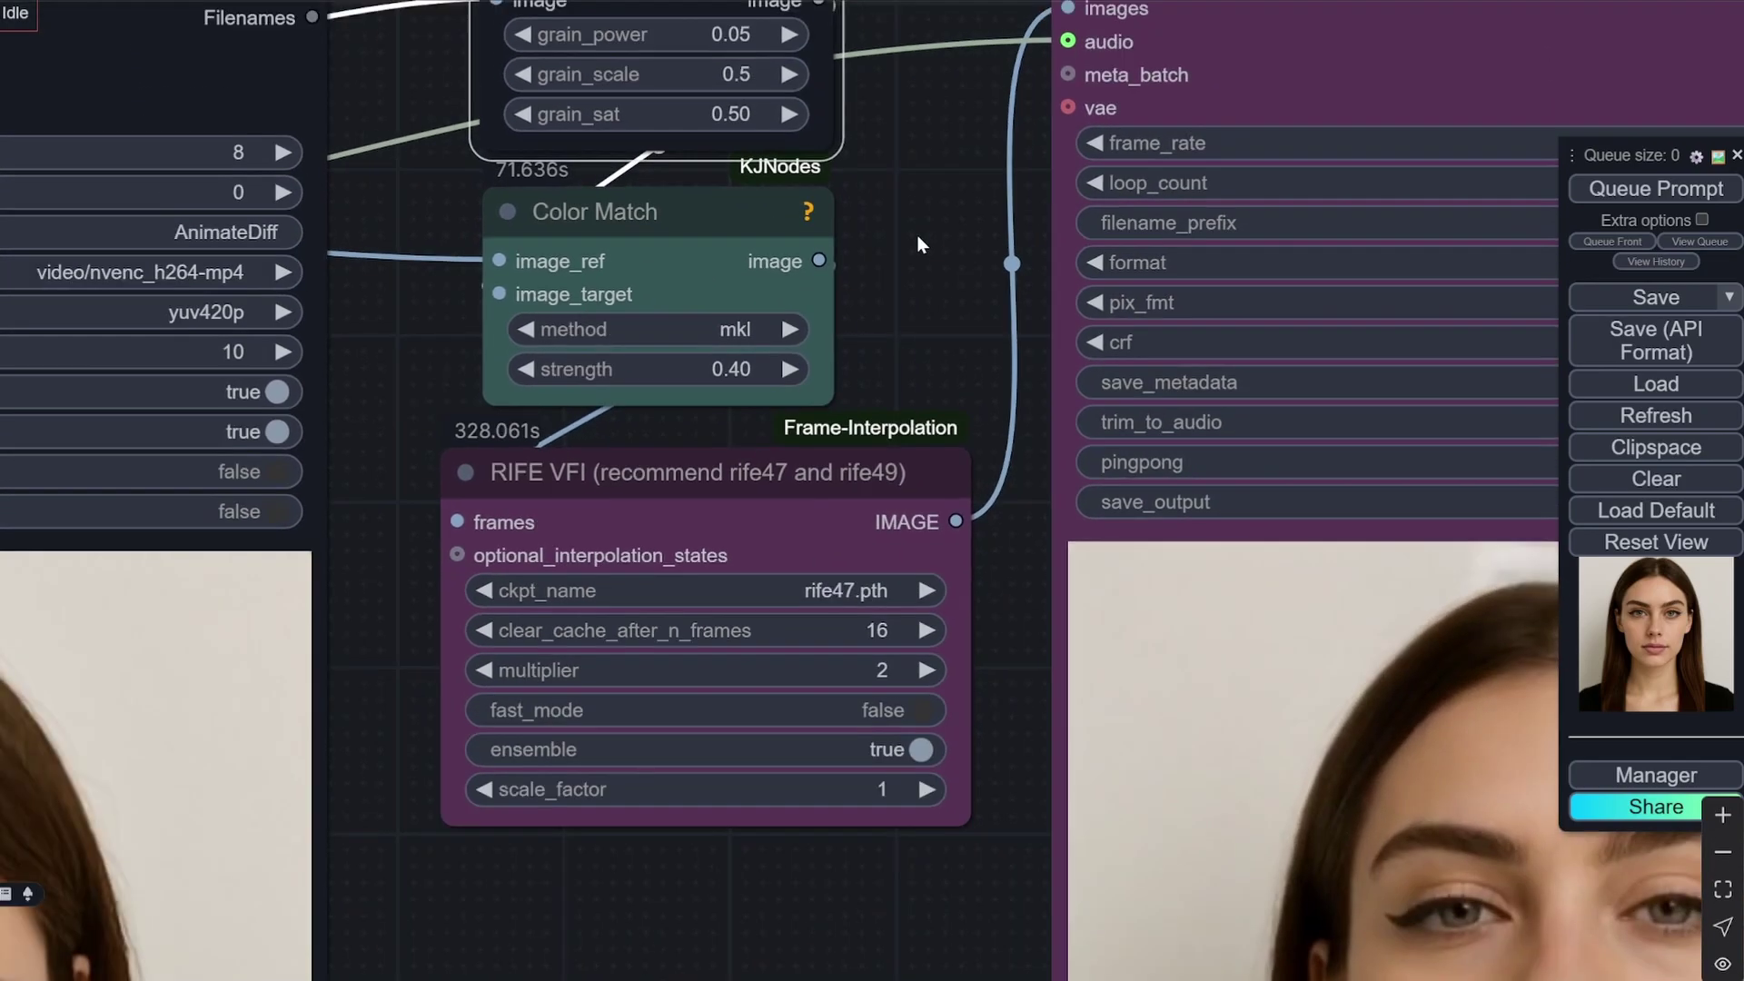
{"action": "left_click_drag", "start_coordinate": [909, 233], "coordinate": [894, 95]}
{"action": "scroll", "coordinate": [890, 273], "scroll_direction": "down", "scroll_amount": 3}
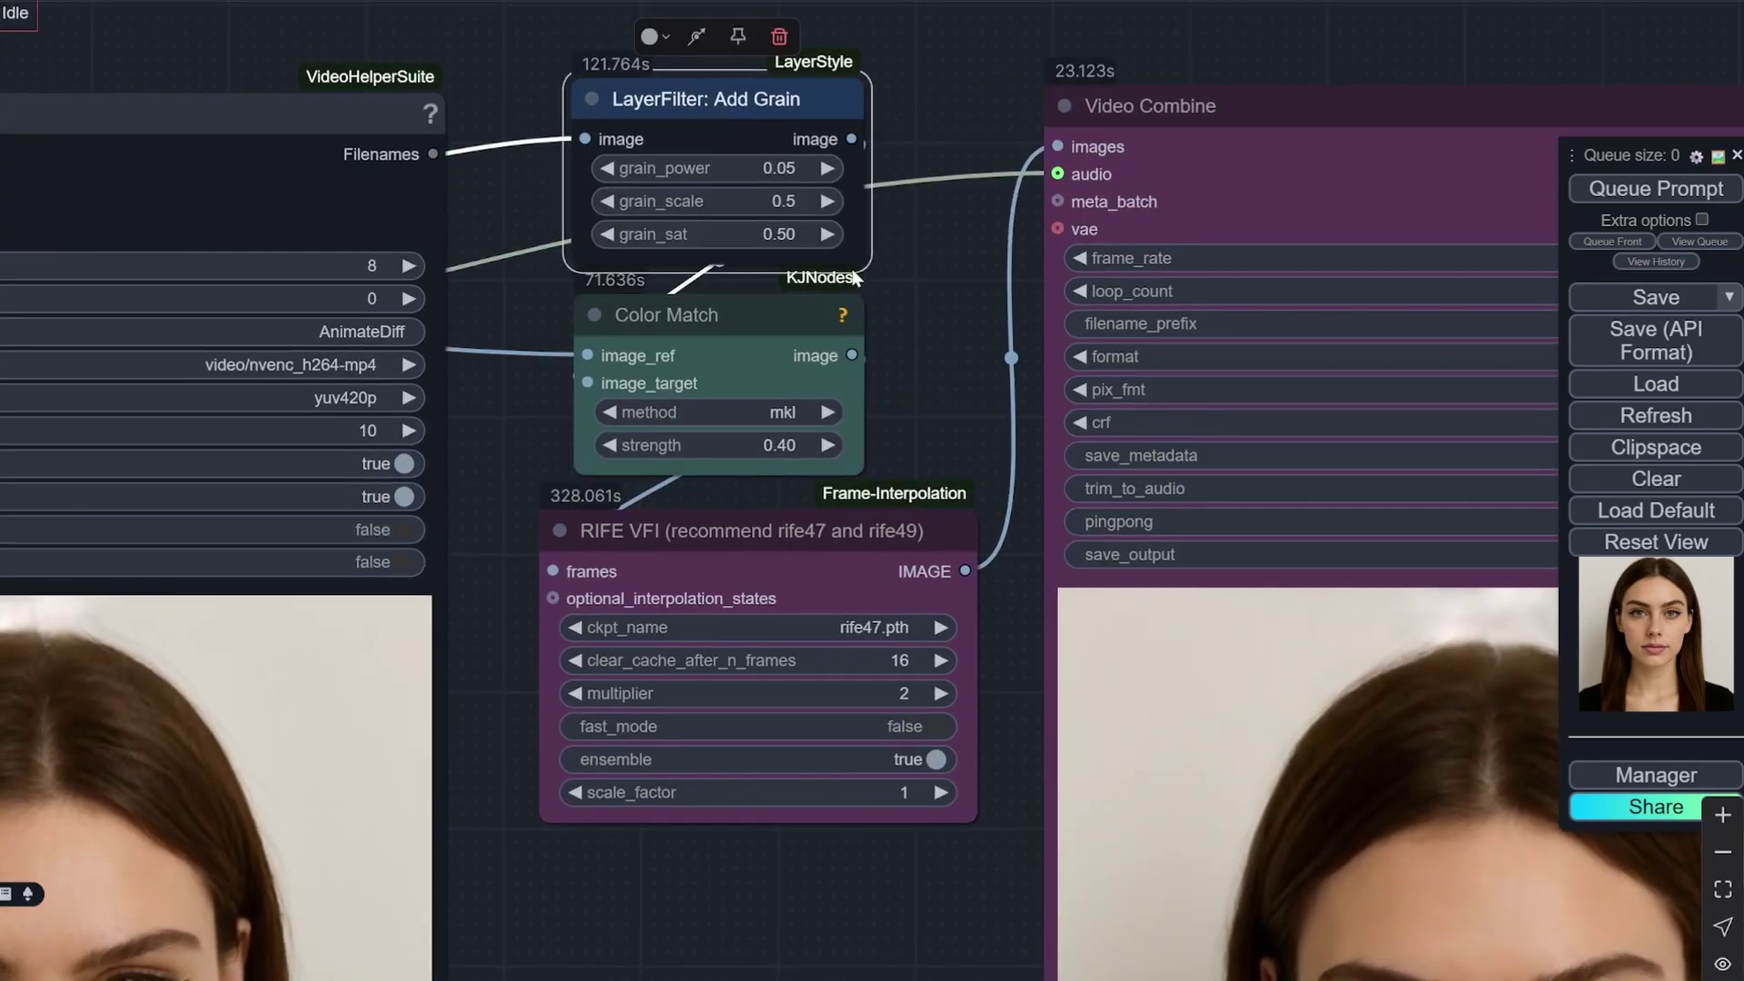
{"action": "scroll", "coordinate": [890, 272], "scroll_direction": "up", "scroll_amount": 5}
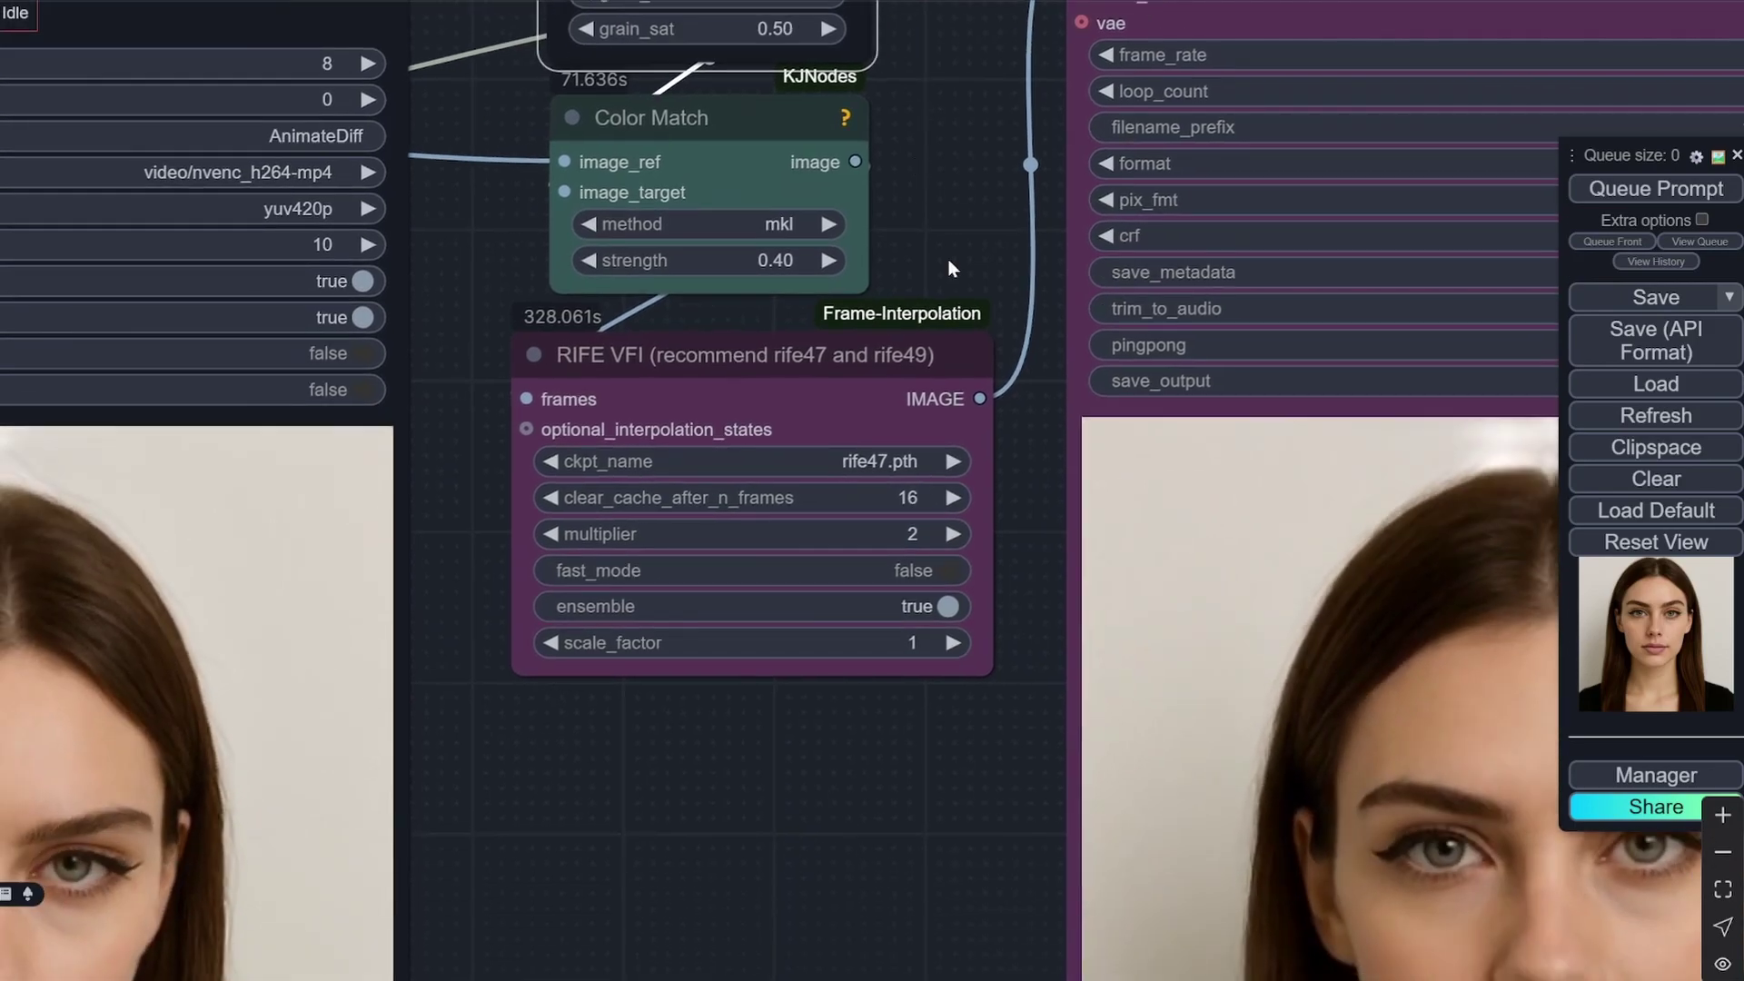
{"action": "left_click_drag", "start_coordinate": [949, 268], "coordinate": [941, 158]}
{"action": "scroll", "coordinate": [941, 158], "scroll_direction": "up", "scroll_amount": 1}
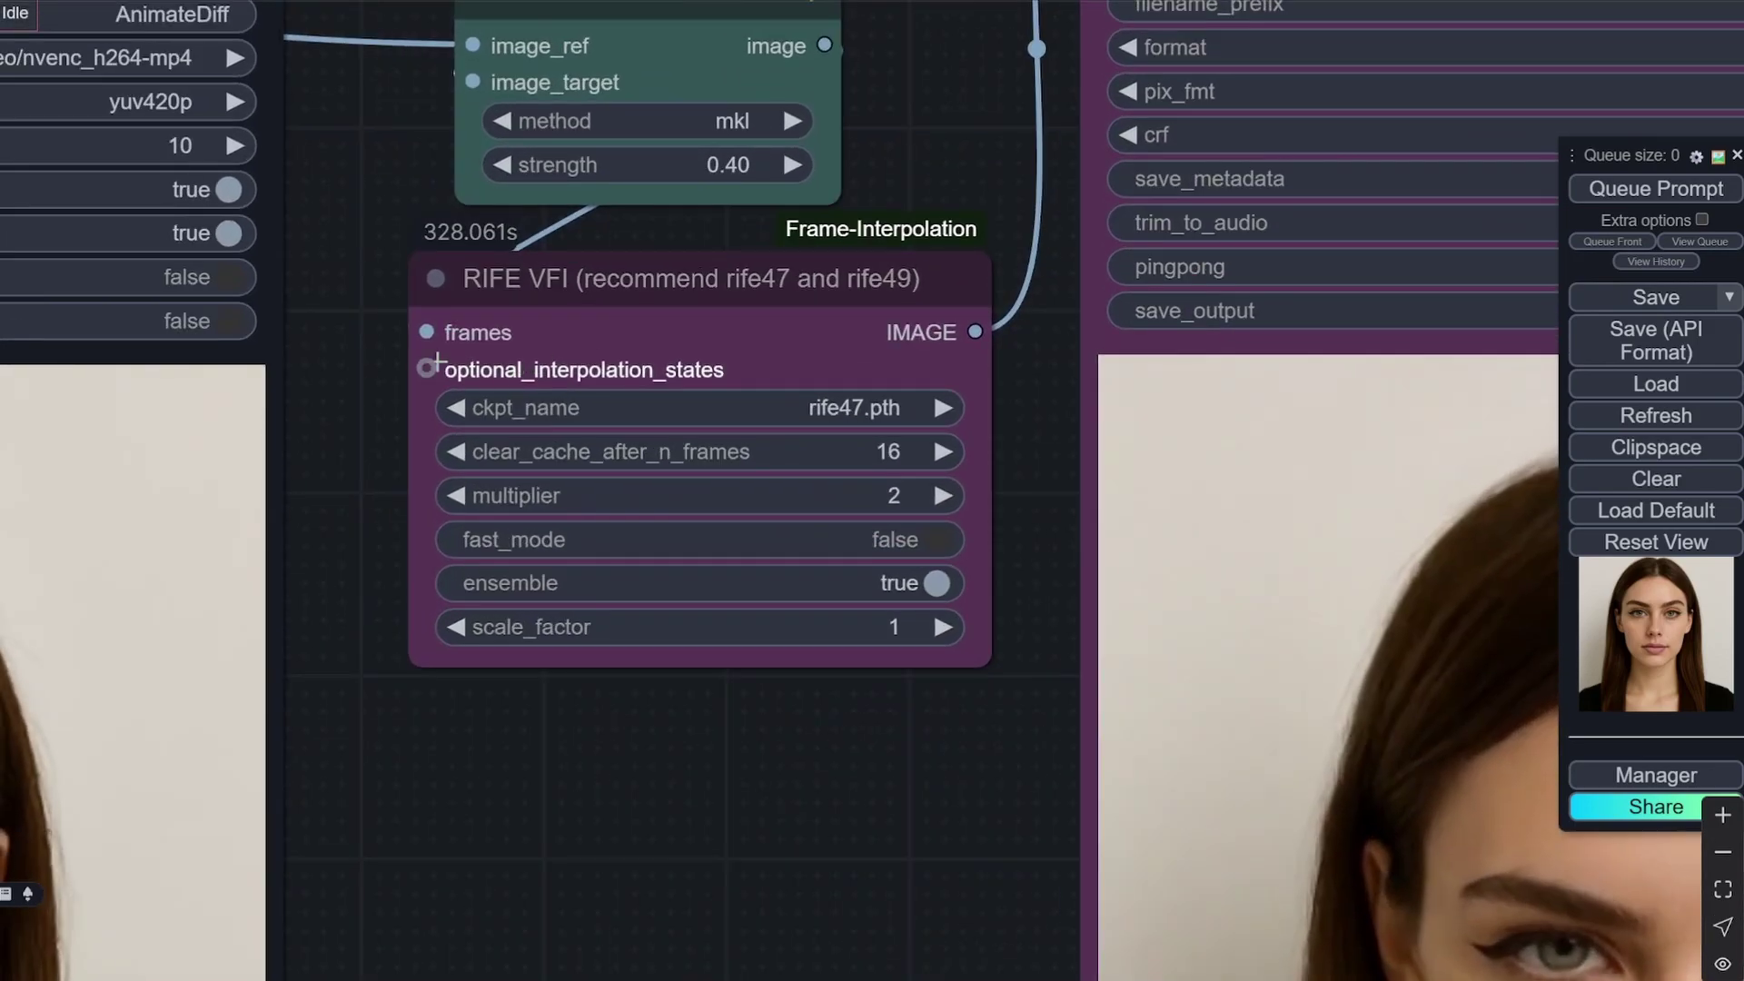
{"action": "scroll", "coordinate": [941, 158], "scroll_direction": "up", "scroll_amount": 3}
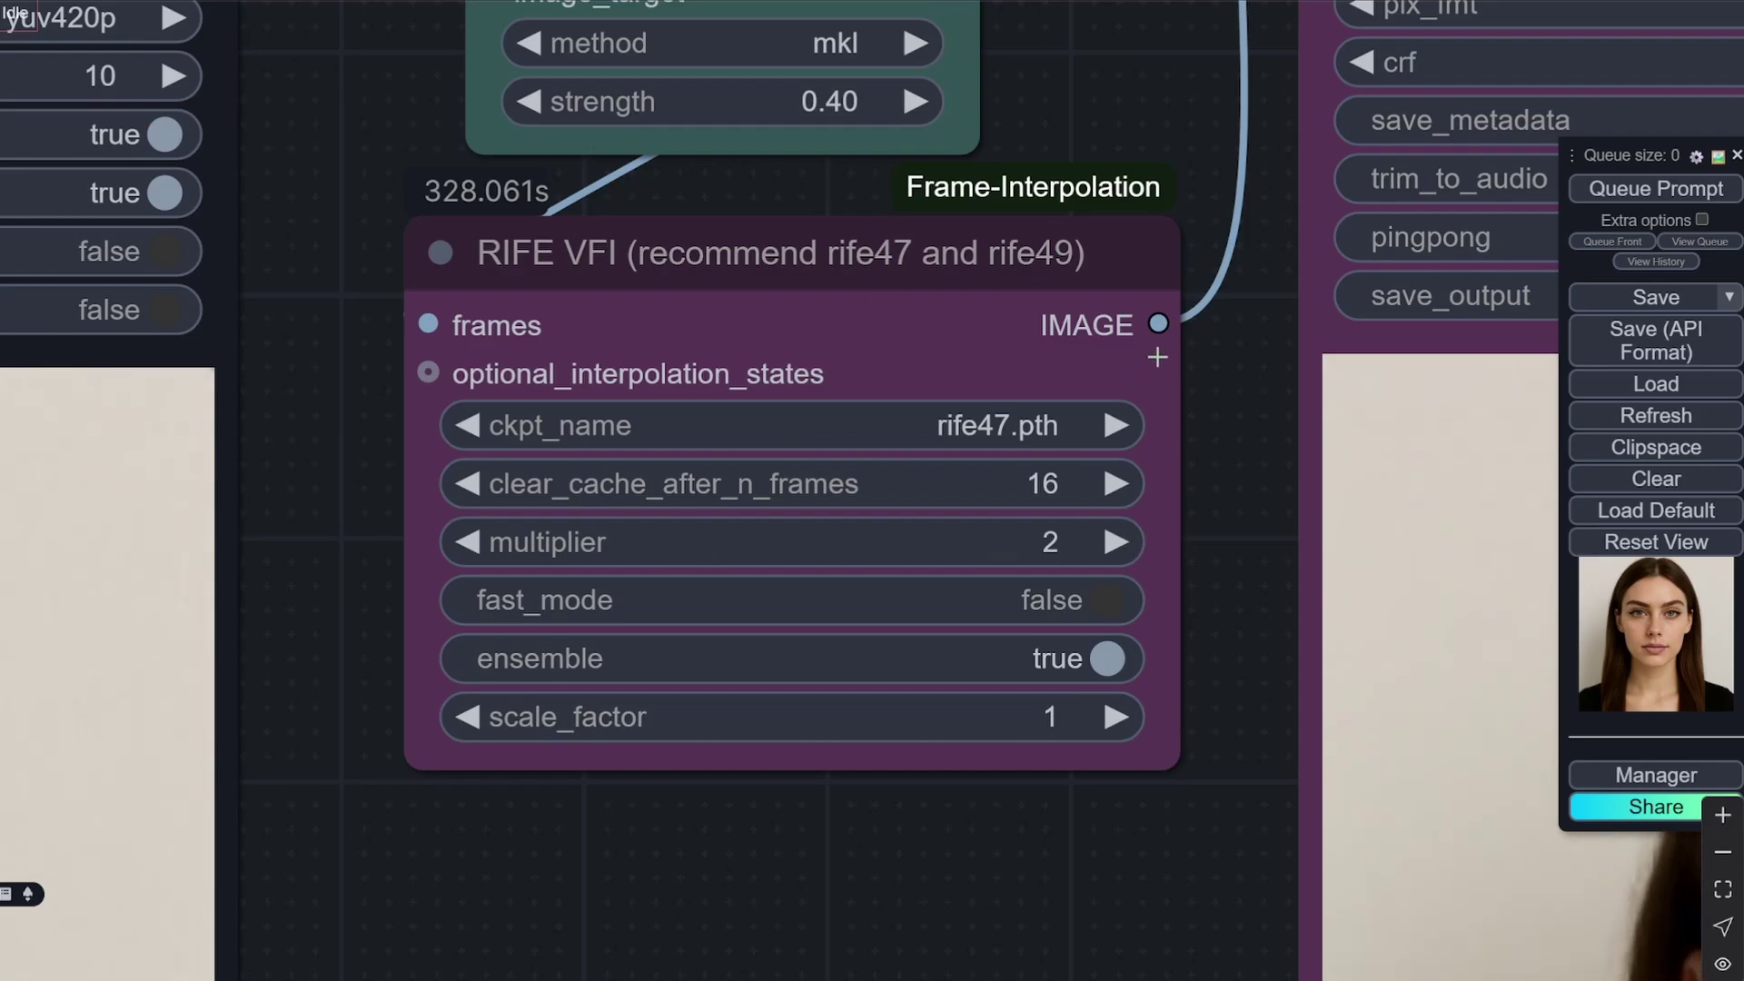
{"action": "scroll", "coordinate": [789, 834], "scroll_direction": "down", "scroll_amount": 6}
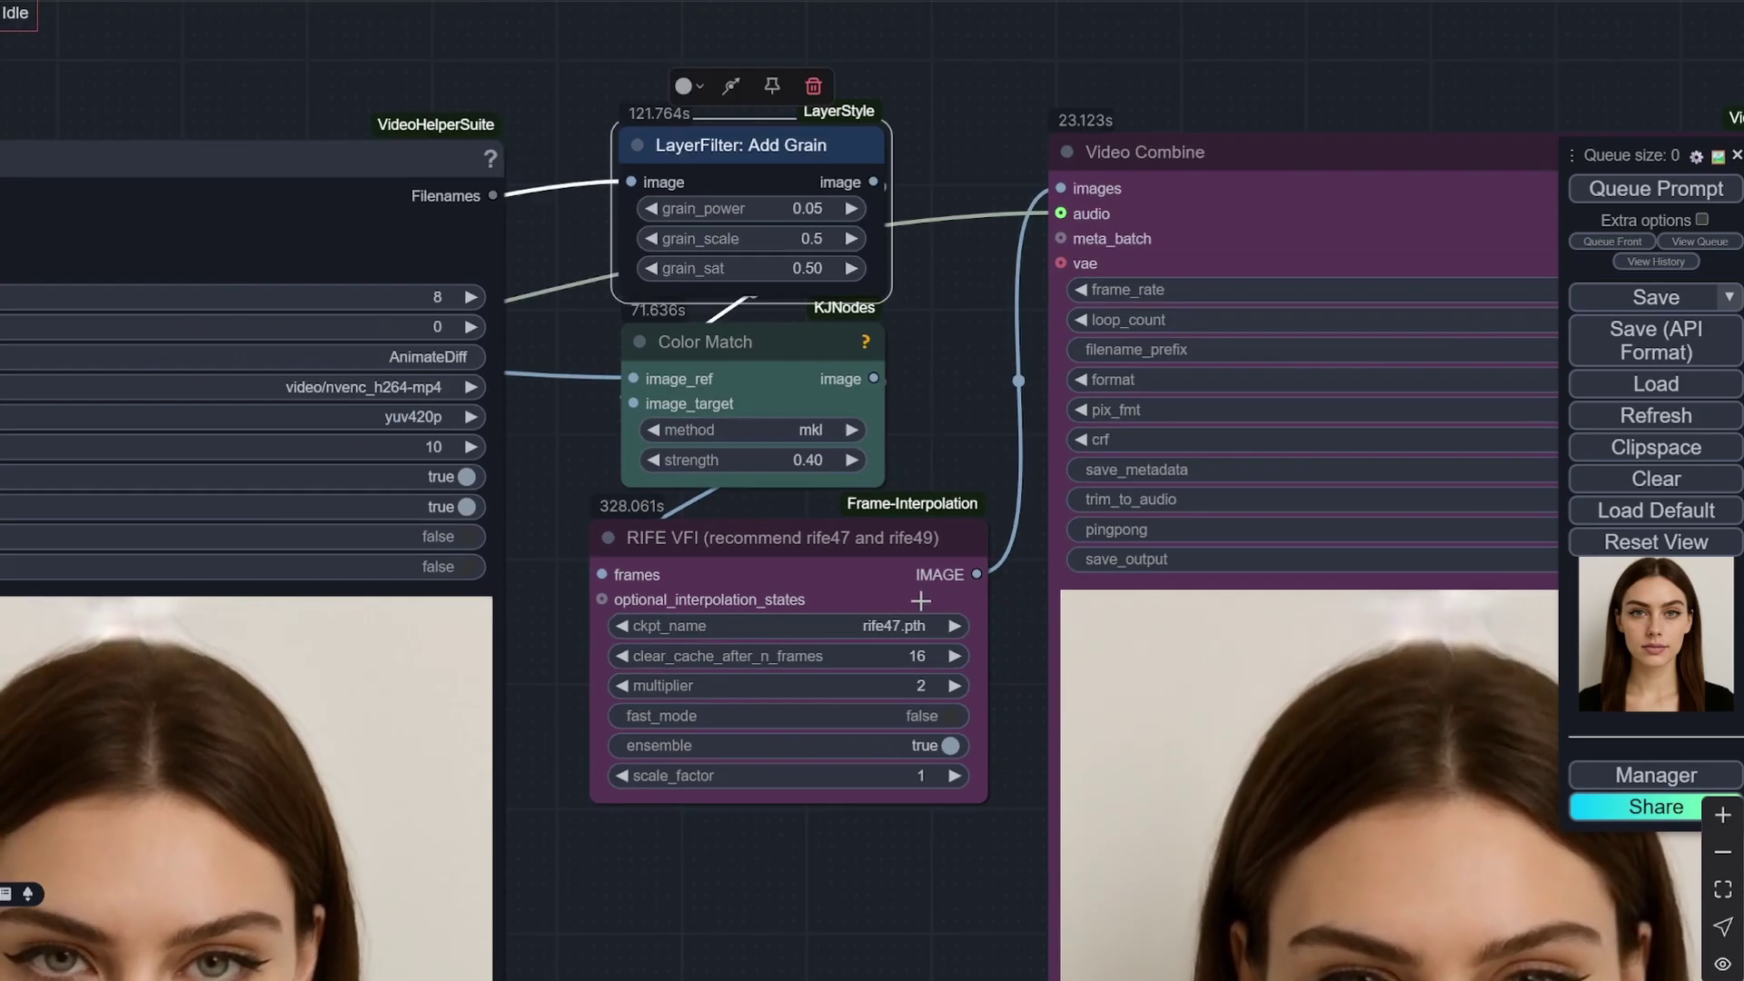
{"action": "left_click_drag", "start_coordinate": [975, 335], "coordinate": [632, 506]}
{"action": "scroll", "coordinate": [658, 411], "scroll_direction": "up", "scroll_amount": 5}
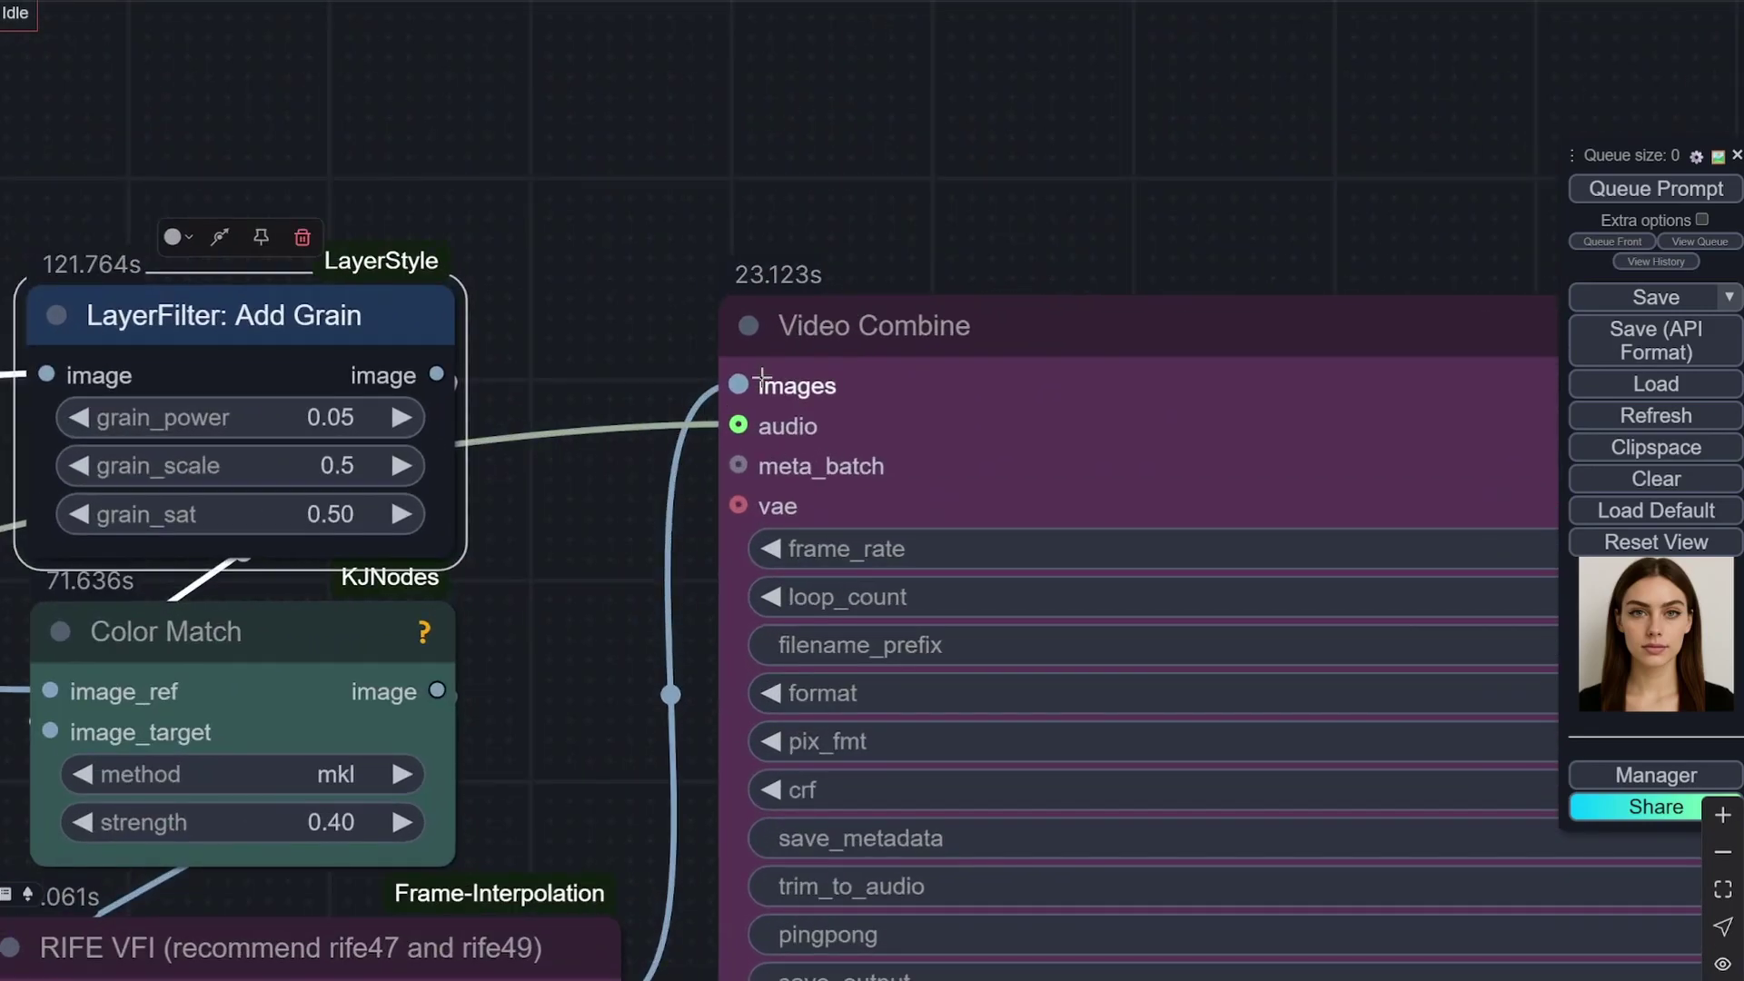
{"action": "left_click_drag", "start_coordinate": [1008, 185], "coordinate": [693, 156]}
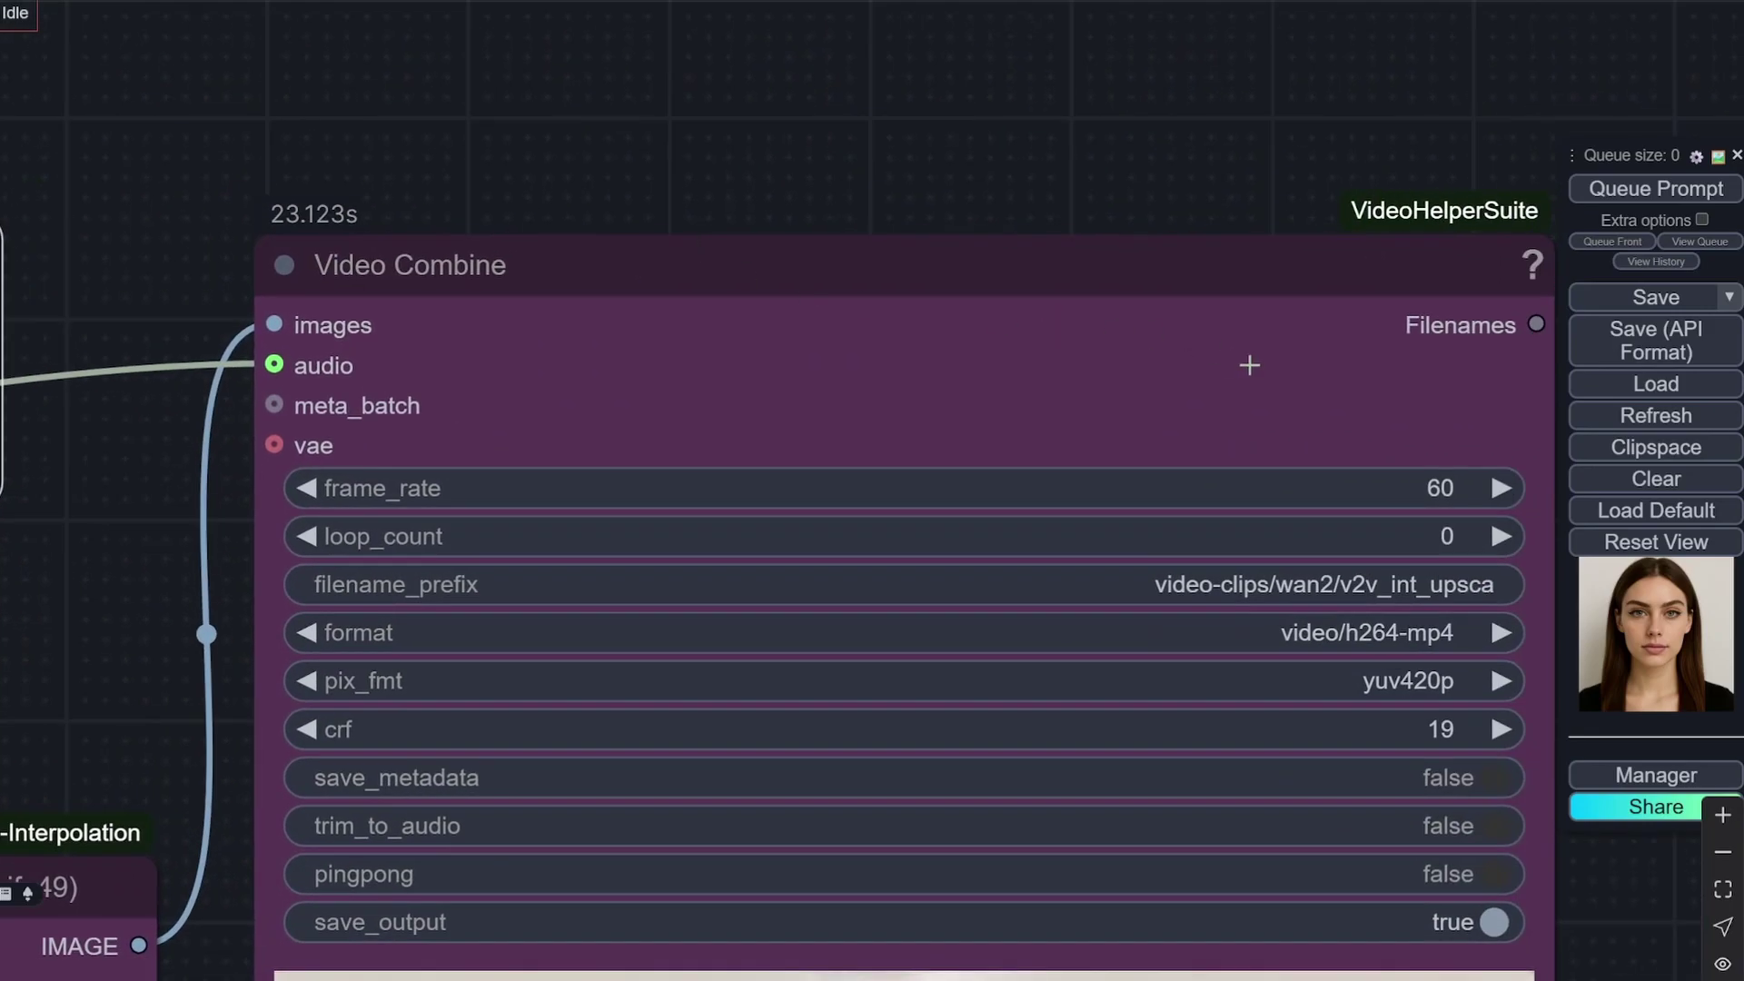
{"action": "scroll", "coordinate": [1456, 481], "scroll_direction": "down", "scroll_amount": 6}
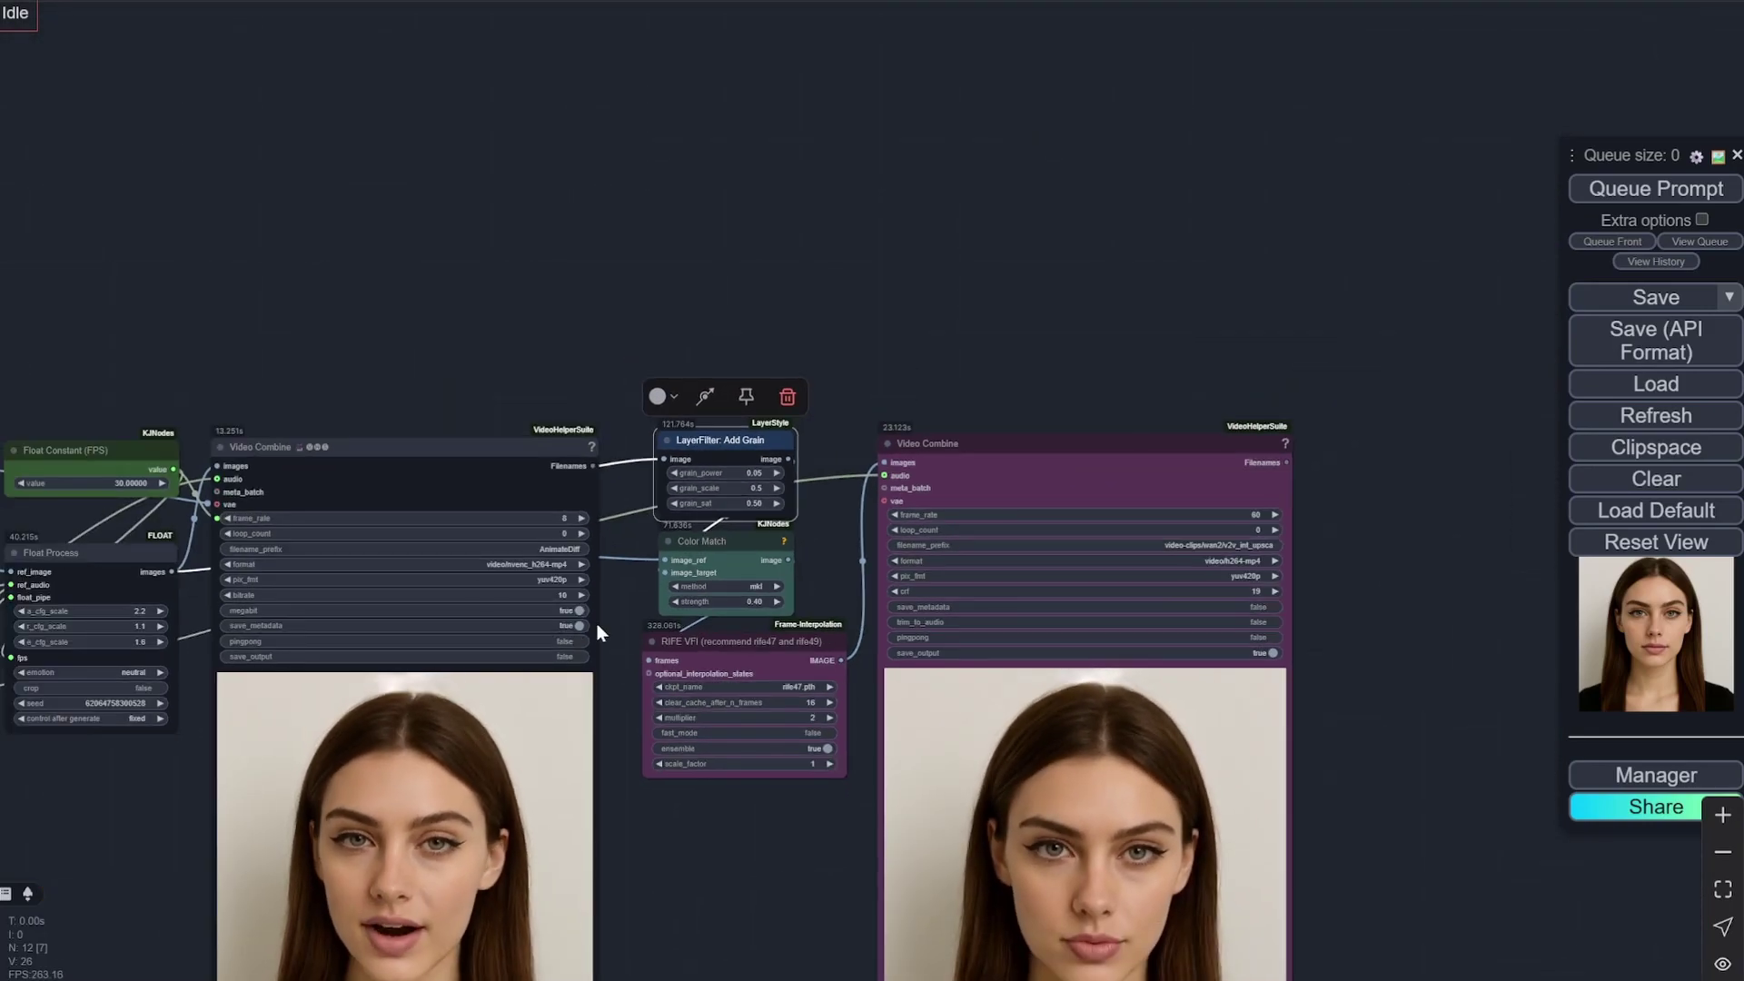
{"action": "scroll", "coordinate": [139, 453], "scroll_direction": "up", "scroll_amount": 2}
{"action": "scroll", "coordinate": [181, 407], "scroll_direction": "up", "scroll_amount": 1}
{"action": "scroll", "coordinate": [181, 406], "scroll_direction": "down", "scroll_amount": 4}
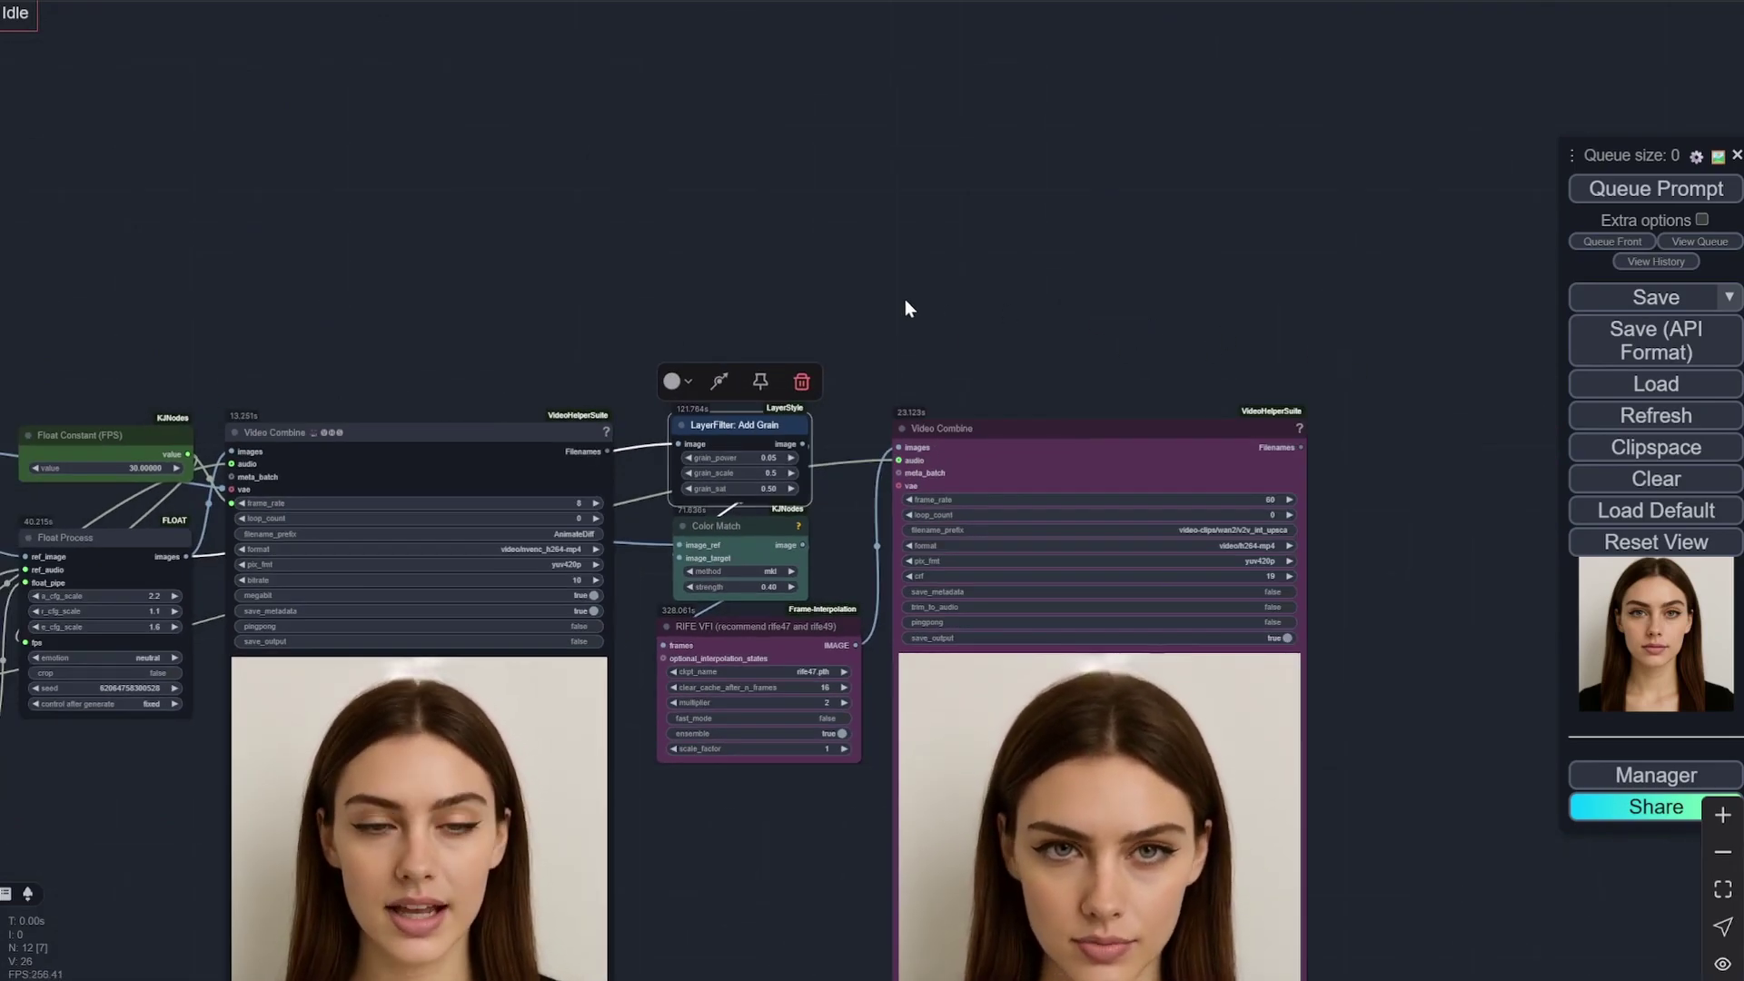
{"action": "left_click_drag", "start_coordinate": [907, 304], "coordinate": [1150, 147]}
{"action": "scroll", "coordinate": [331, 193], "scroll_direction": "up", "scroll_amount": 10}
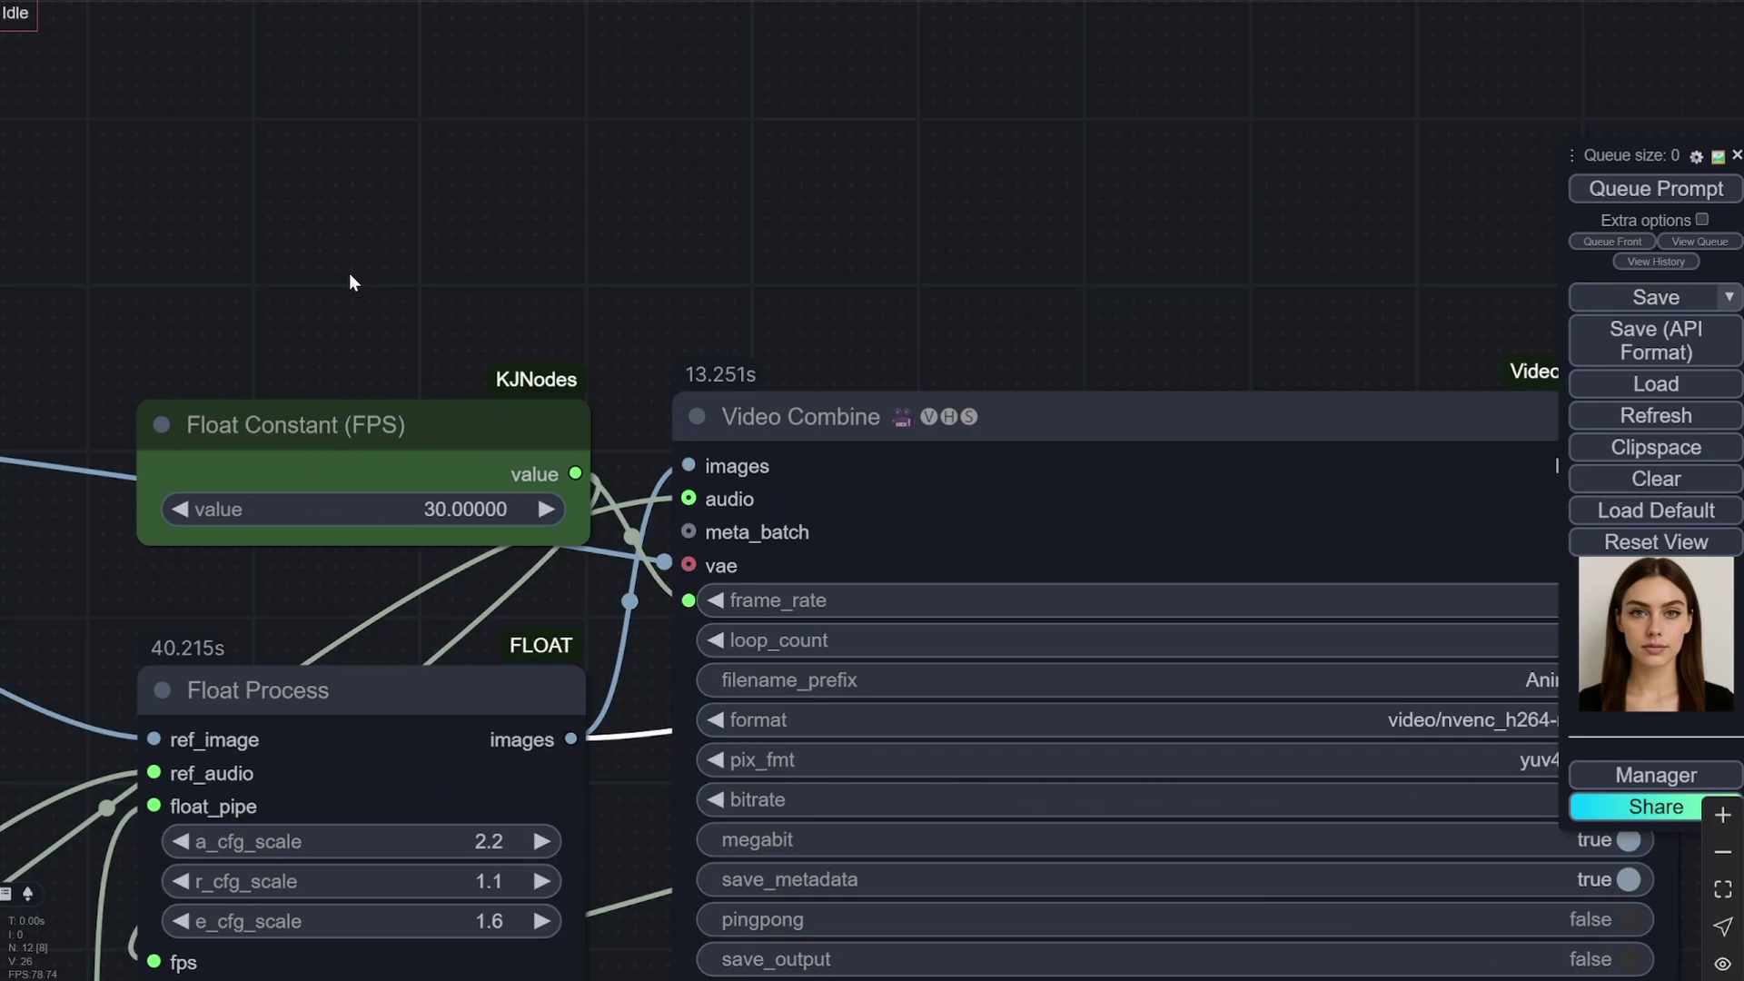
{"action": "scroll", "coordinate": [352, 281], "scroll_direction": "down", "scroll_amount": 8}
{"action": "scroll", "coordinate": [1238, 276], "scroll_direction": "up", "scroll_amount": 10}
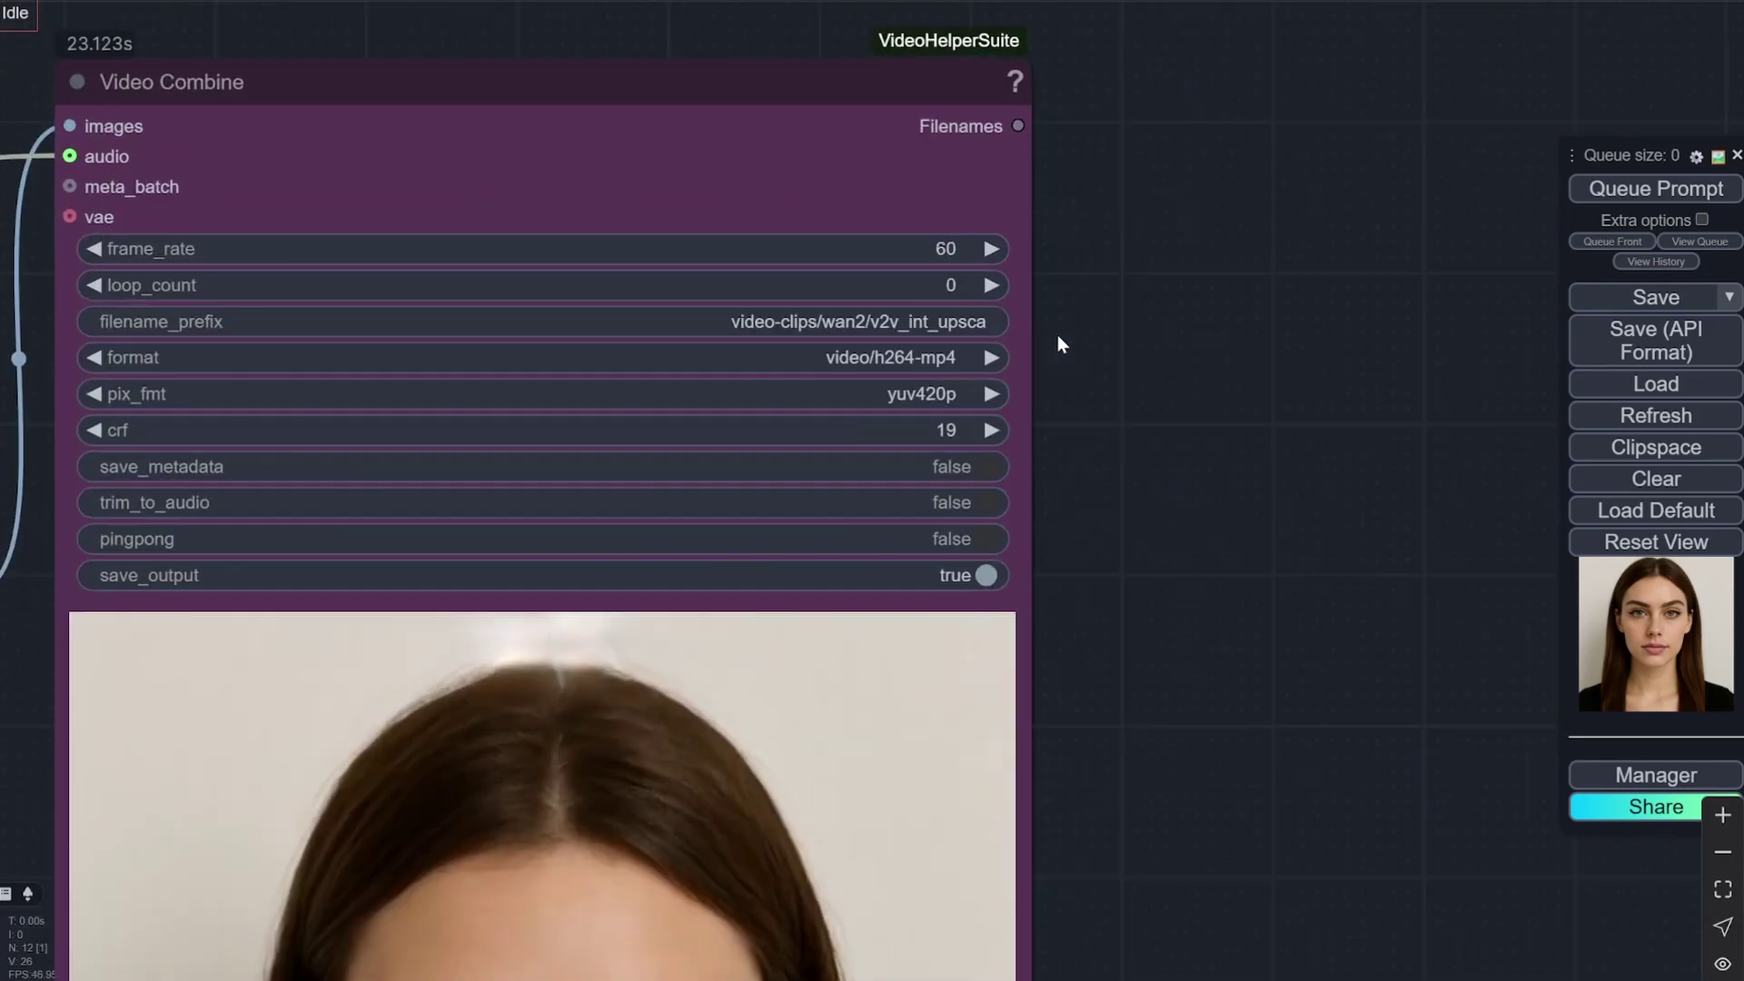
{"action": "scroll", "coordinate": [1388, 294], "scroll_direction": "down", "scroll_amount": 6}
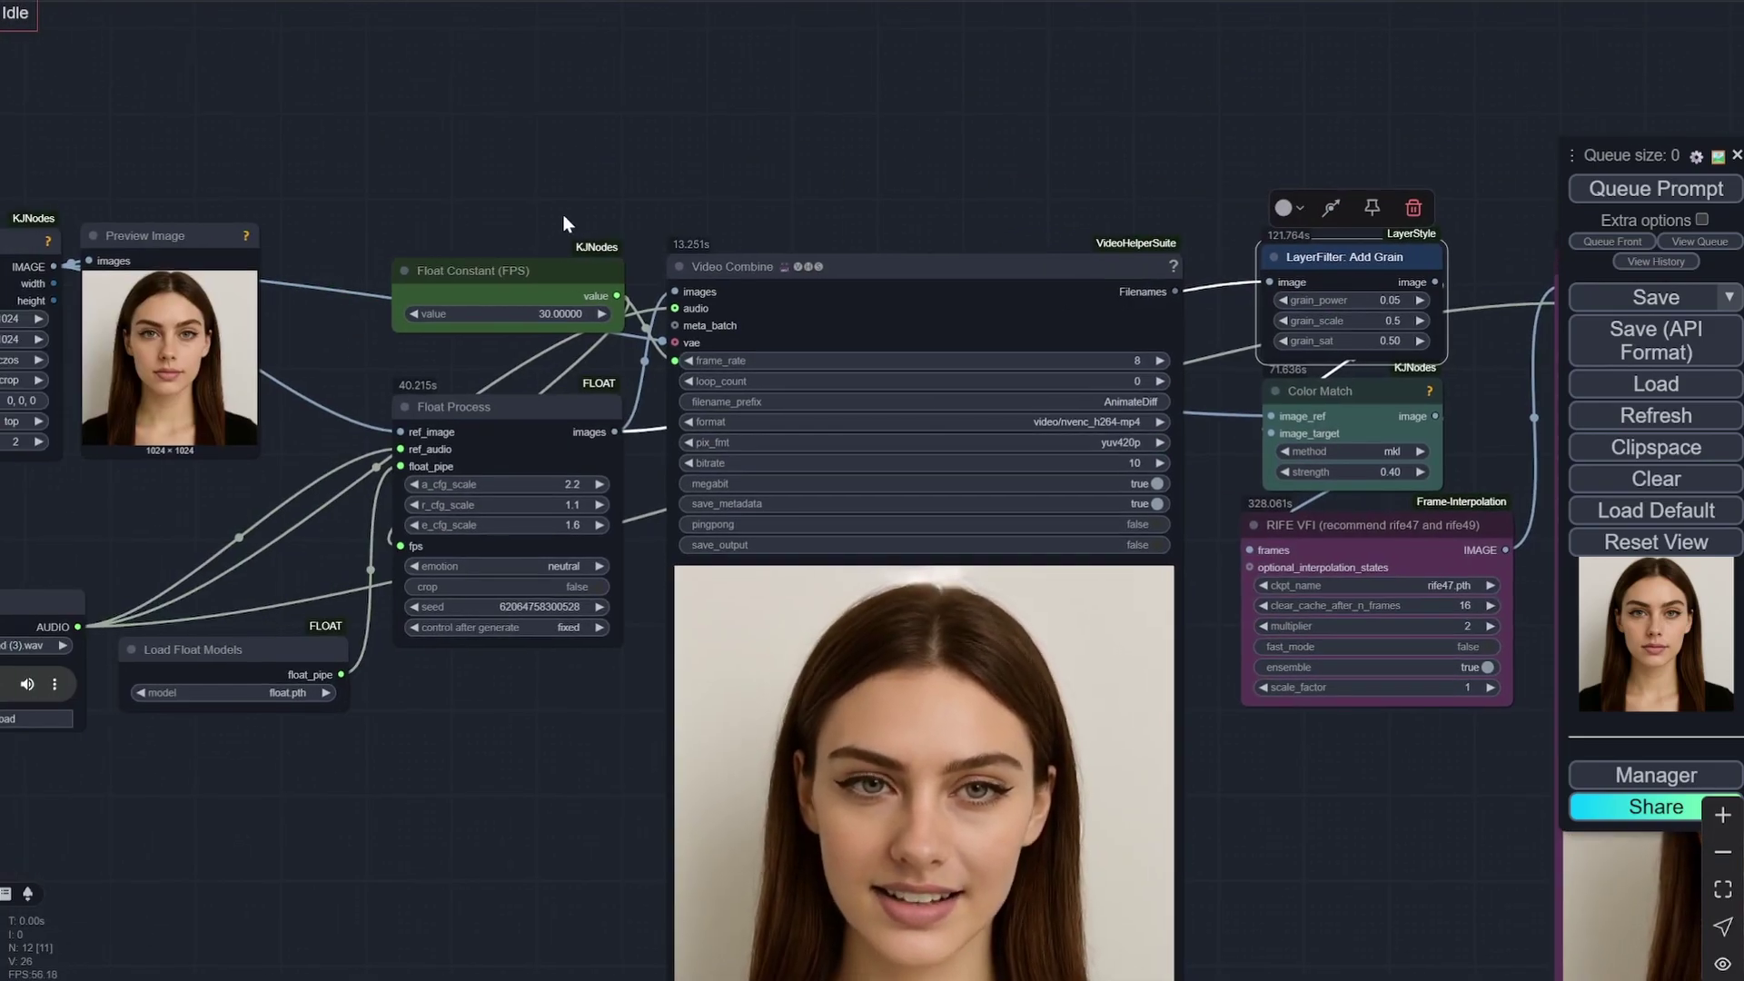
{"action": "scroll", "coordinate": [474, 255], "scroll_direction": "up", "scroll_amount": 5}
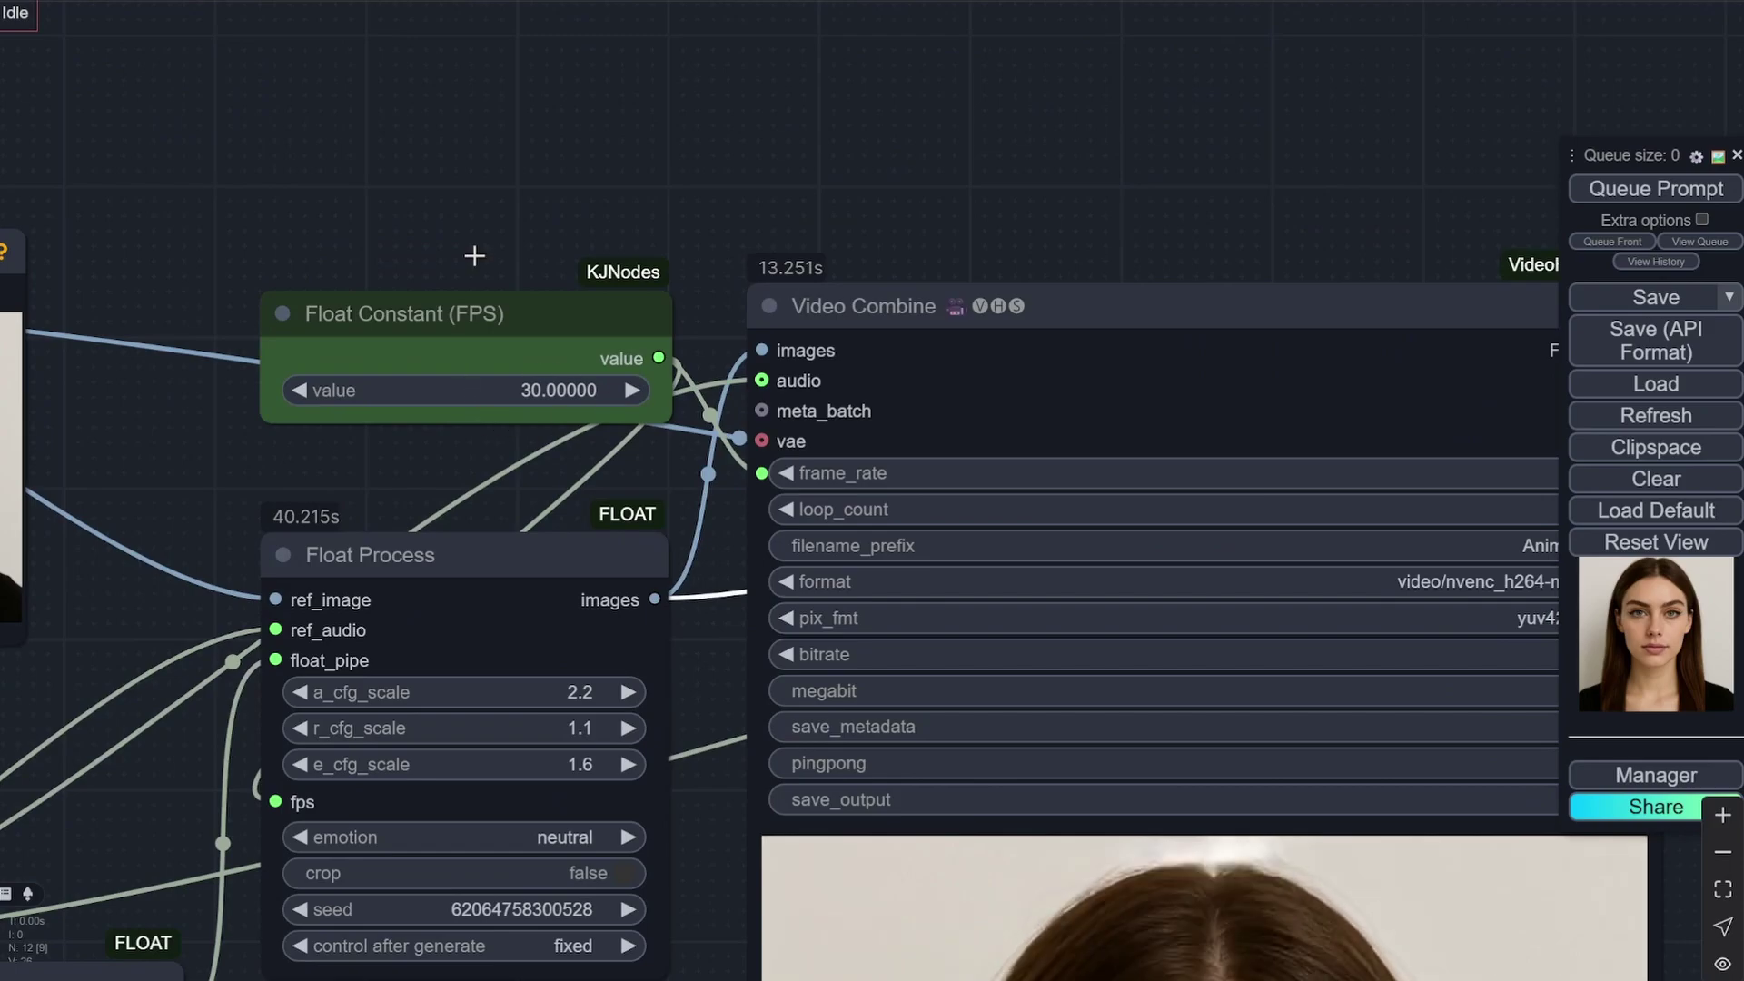
{"action": "scroll", "coordinate": [397, 176], "scroll_direction": "down", "scroll_amount": 6}
{"action": "scroll", "coordinate": [1399, 258], "scroll_direction": "up", "scroll_amount": 5}
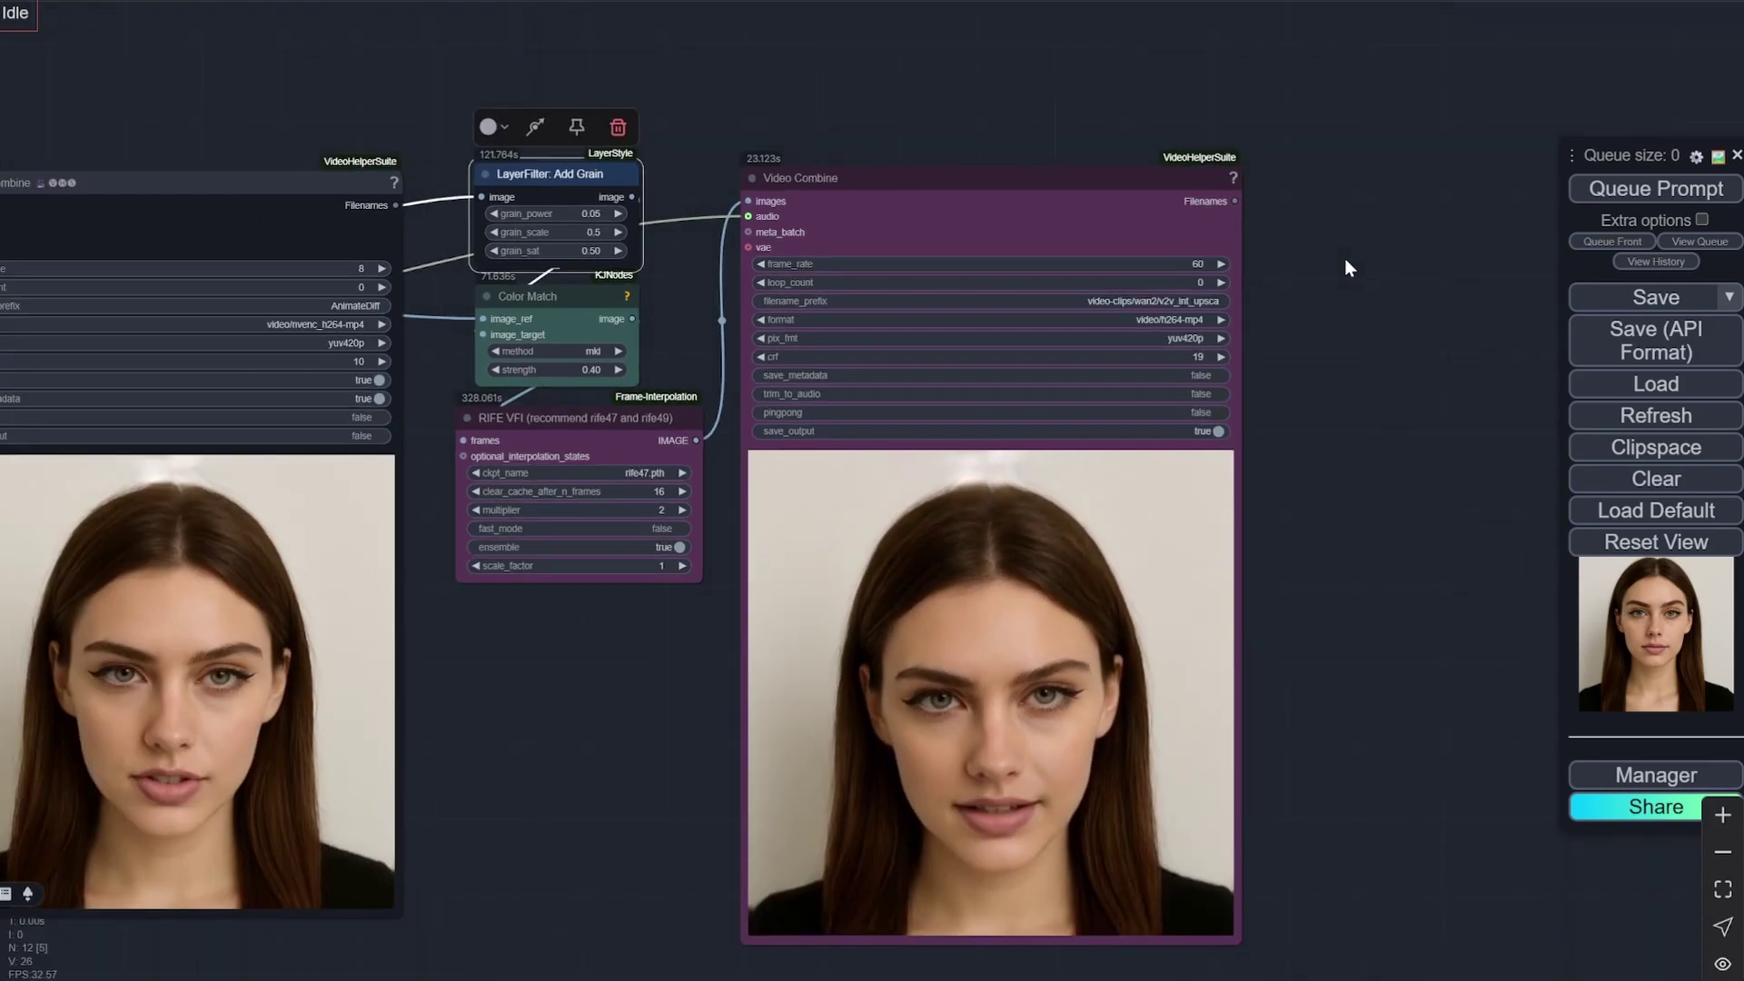
{"action": "scroll", "coordinate": [1344, 258], "scroll_direction": "down", "scroll_amount": 2}
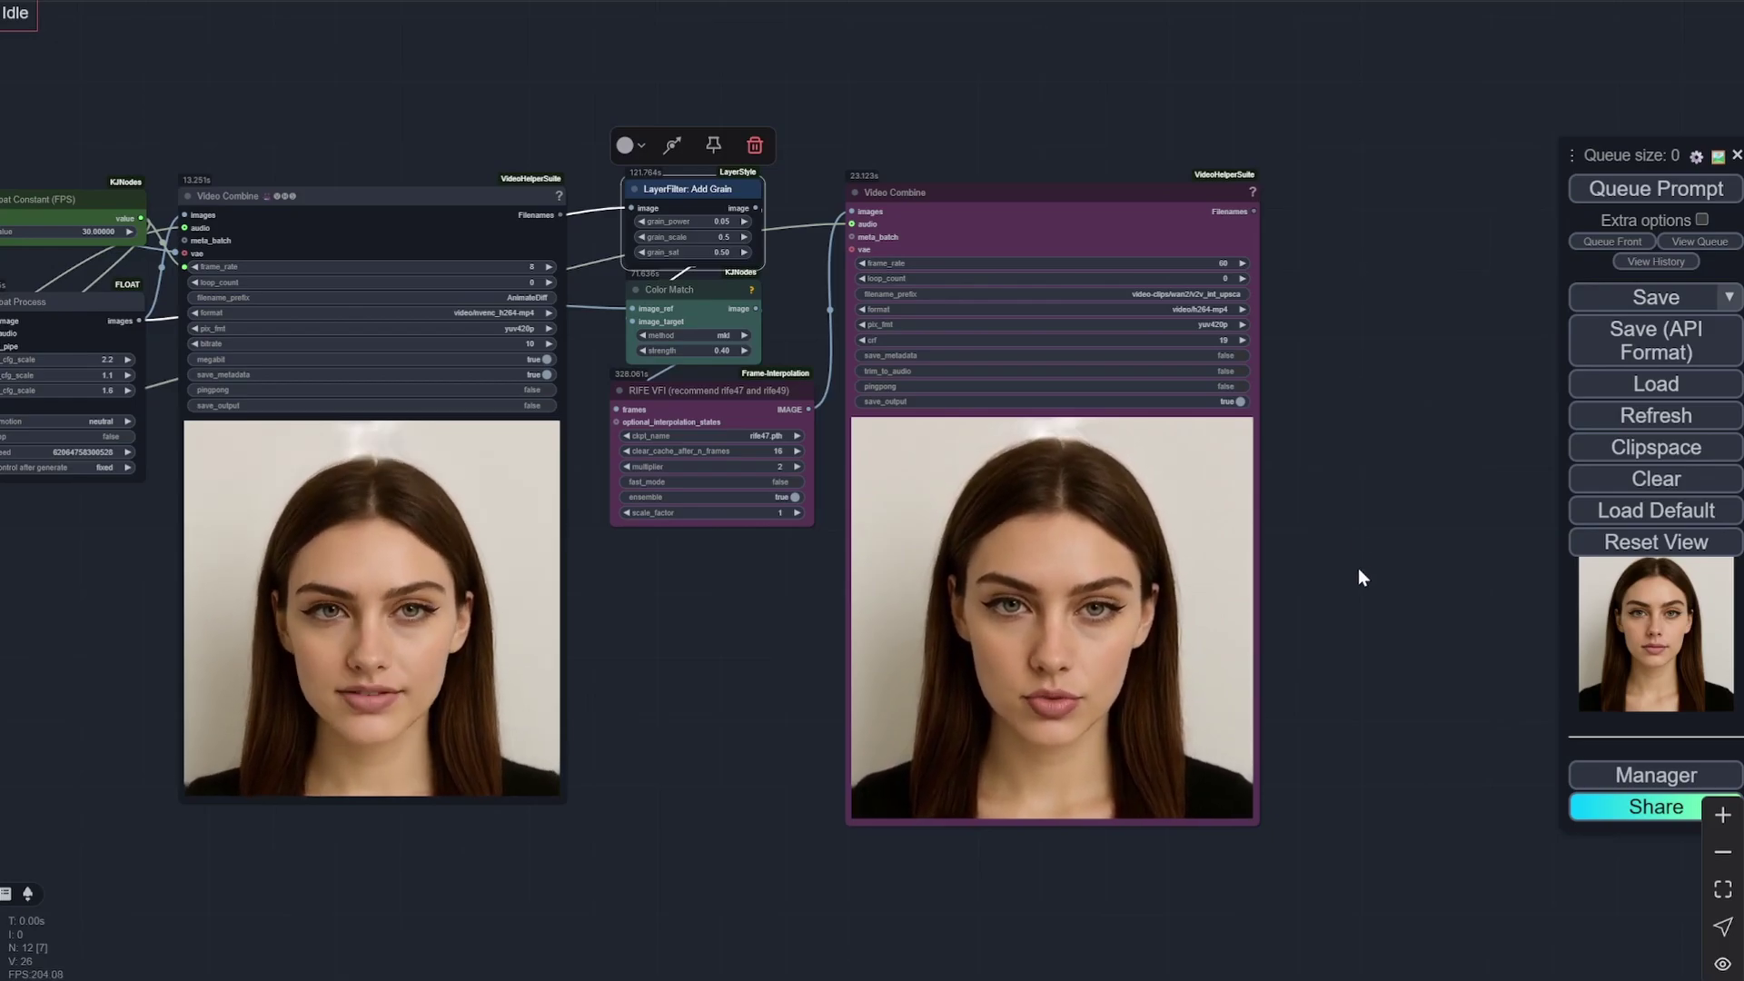
{"action": "scroll", "coordinate": [1352, 739], "scroll_direction": "down", "scroll_amount": 1}
{"action": "scroll", "coordinate": [1039, 796], "scroll_direction": "up", "scroll_amount": 1}
{"action": "scroll", "coordinate": [1039, 795], "scroll_direction": "down", "scroll_amount": 2}
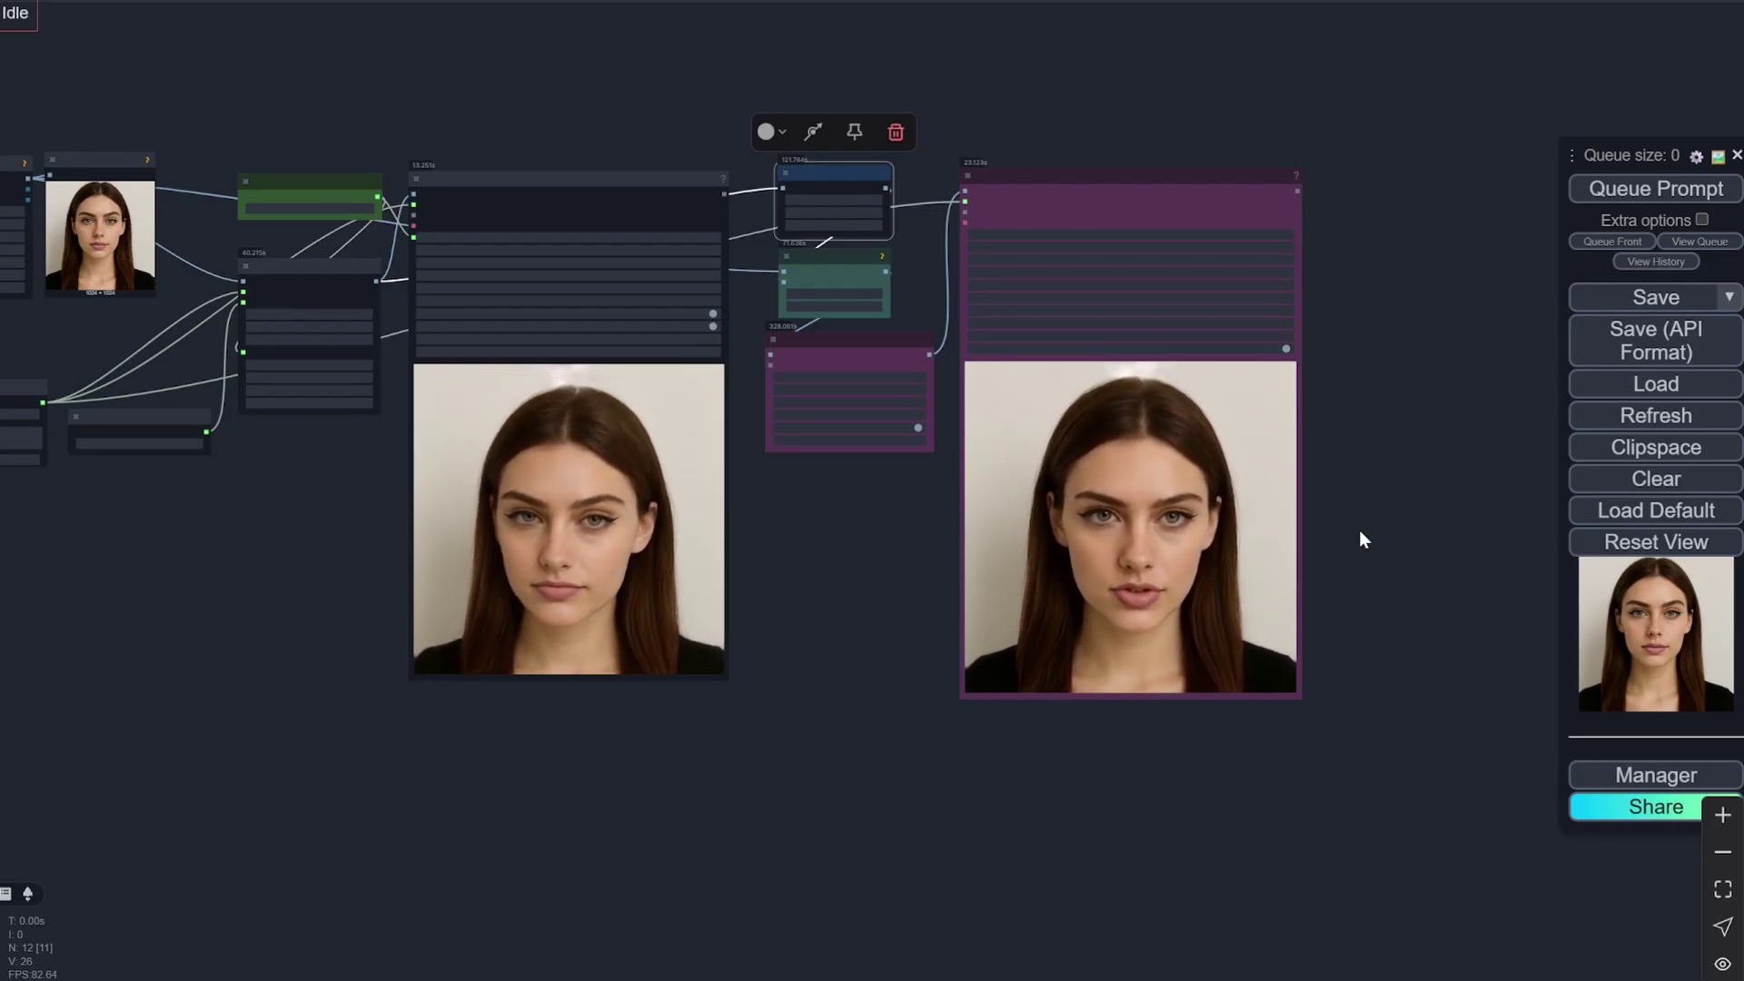
{"action": "scroll", "coordinate": [1382, 553], "scroll_direction": "up", "scroll_amount": 3}
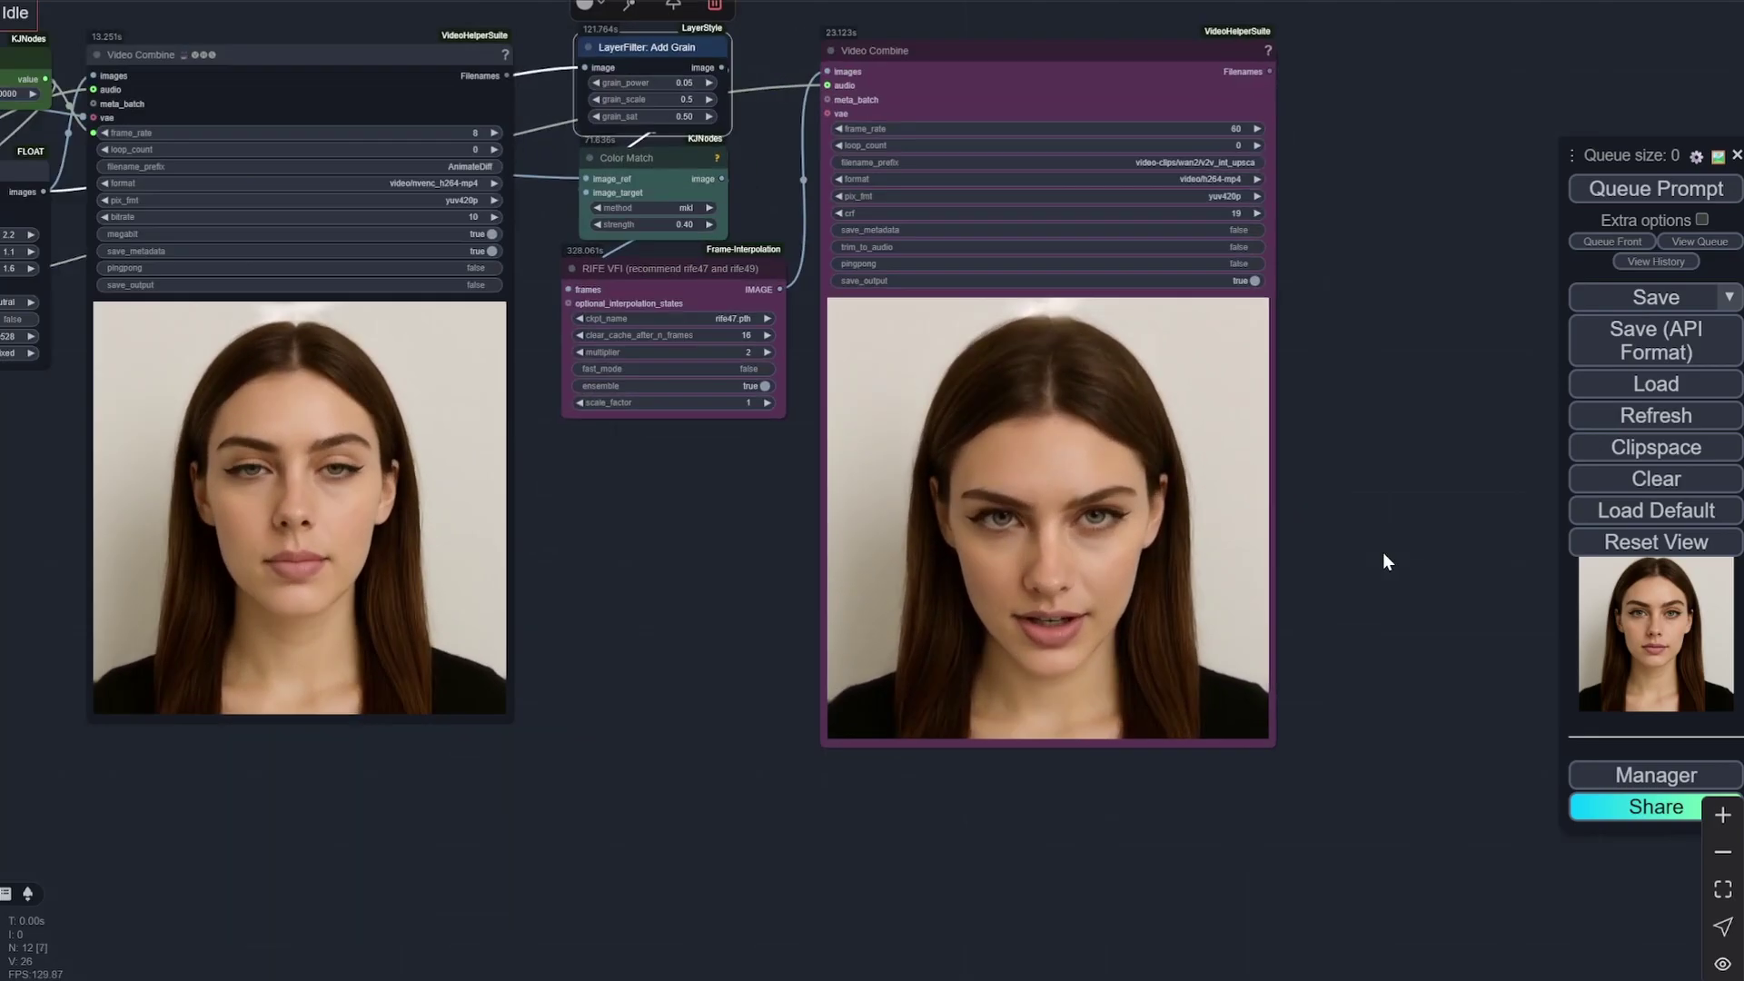
{"action": "scroll", "coordinate": [1382, 552], "scroll_direction": "up", "scroll_amount": 5}
{"action": "scroll", "coordinate": [1365, 548], "scroll_direction": "down", "scroll_amount": 2}
{"action": "scroll", "coordinate": [1369, 550], "scroll_direction": "down", "scroll_amount": 1}
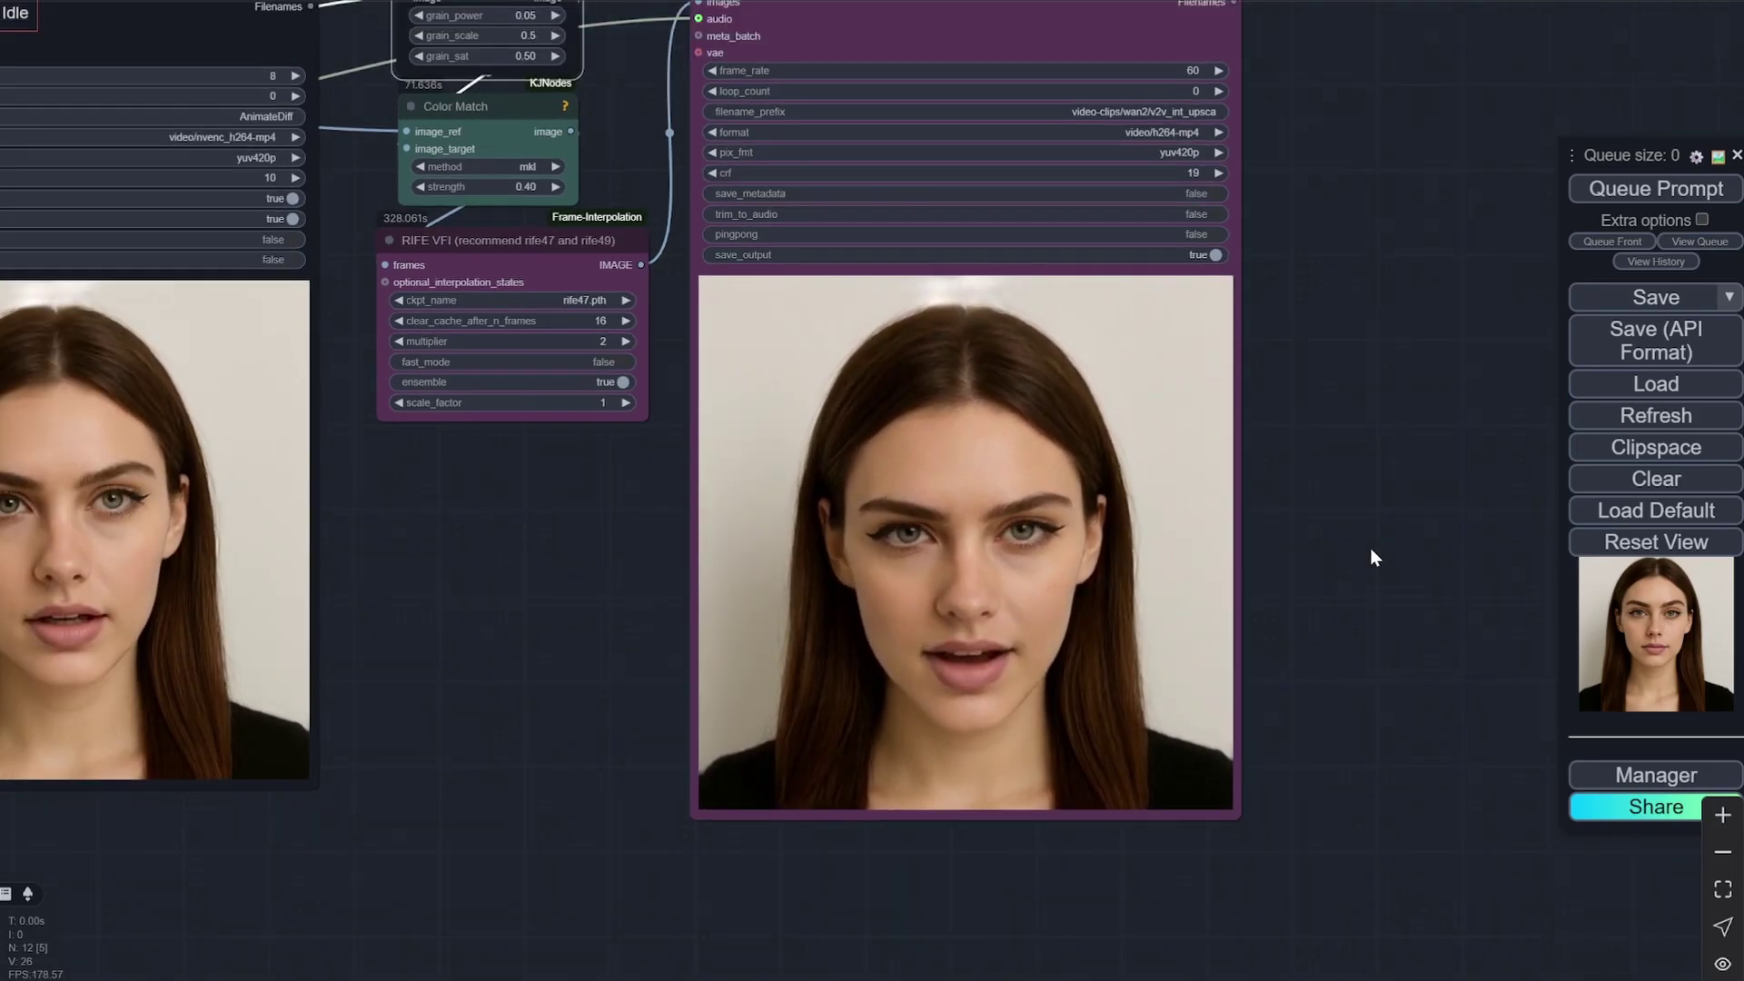
{"action": "scroll", "coordinate": [1156, 536], "scroll_direction": "up", "scroll_amount": 2}
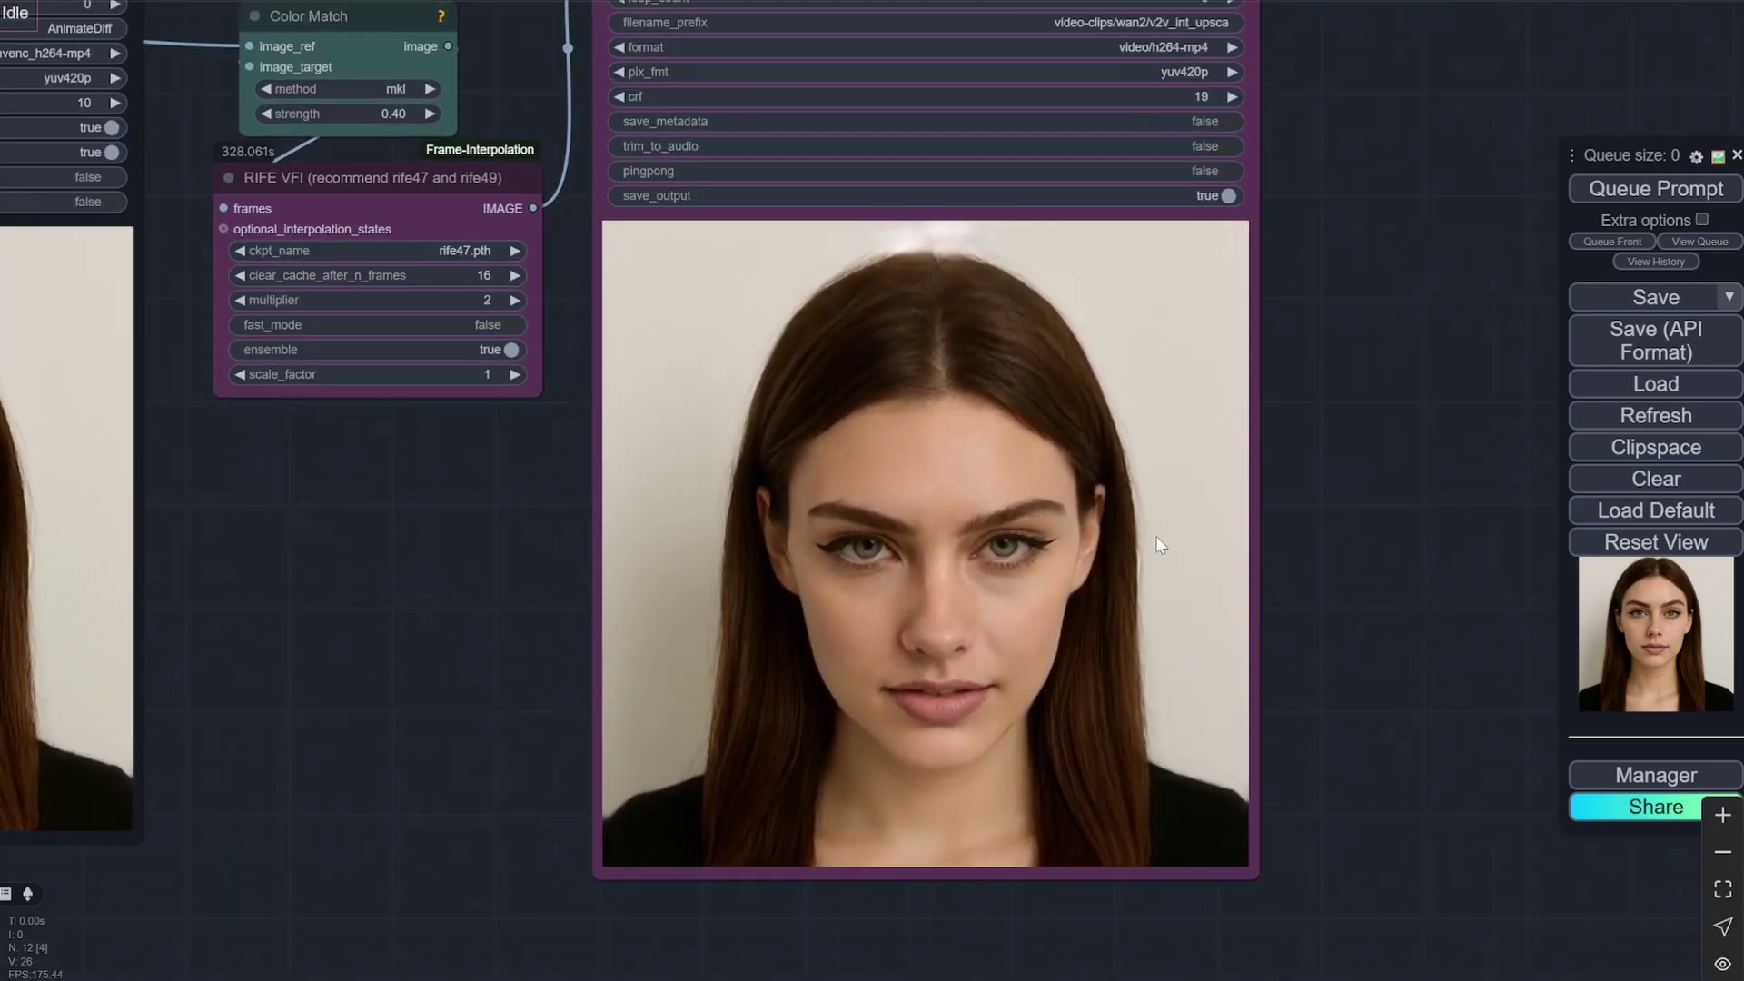